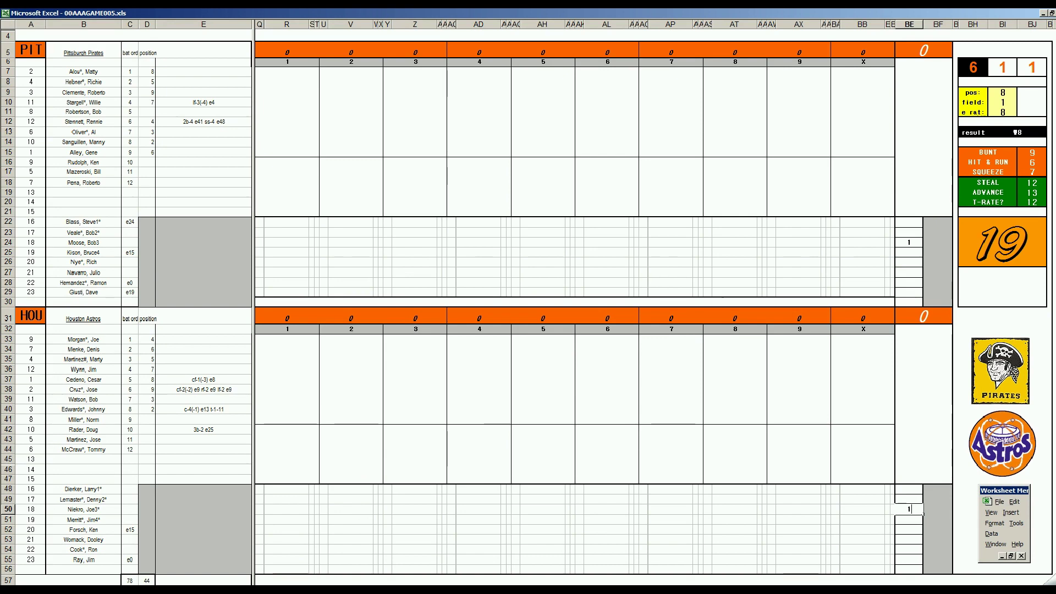
# Bring up 00AAA STATS 1980 expansion20playe.xls on its Five Game Eliminations sheet.
pyautogui.press('Return')
pyautogui.hotkey('ctrl', 'Tab')
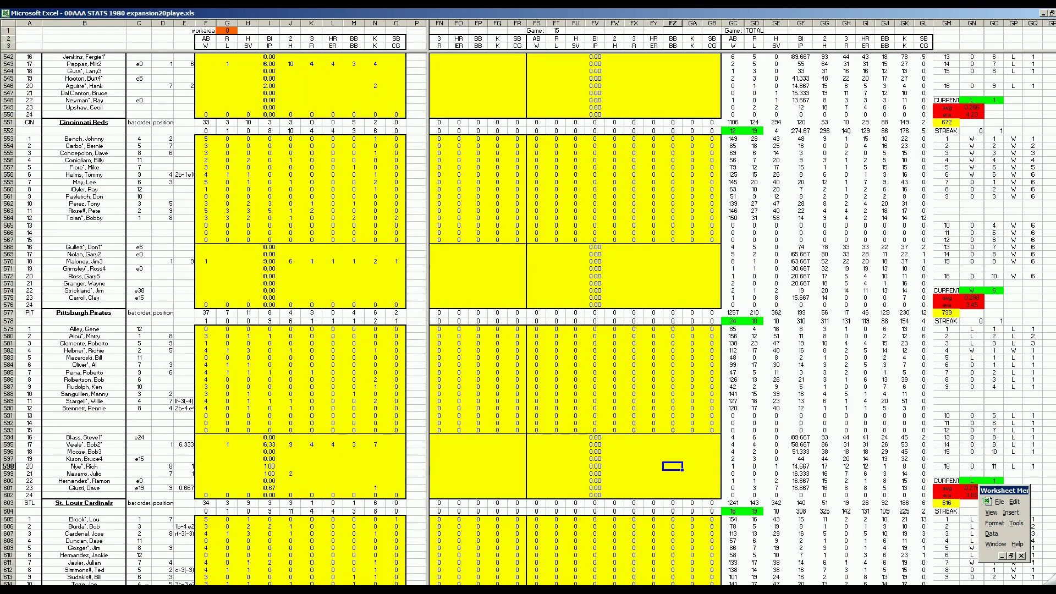
pyautogui.hotkey('ctrl', 'pagedown')
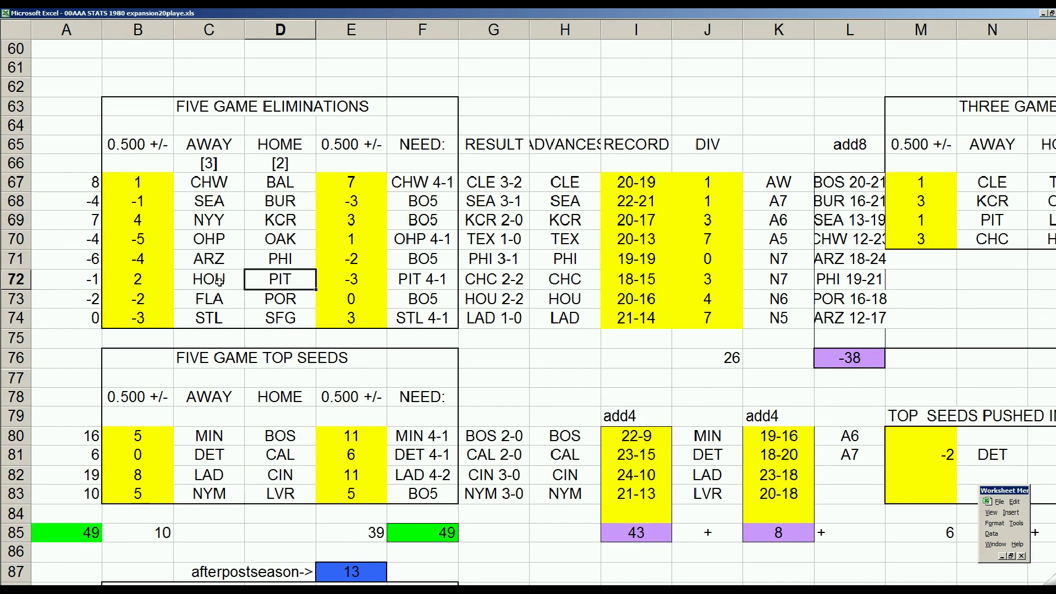
# Select the away and home team cells in rows 71–74 of the eliminations table.
pyautogui.moveTo(94, 264); pyautogui.dragTo(276, 318)
pyautogui.moveTo(214, 263); pyautogui.dragTo(270, 318)
pyautogui.moveTo(220, 264); pyautogui.dragTo(269, 316)
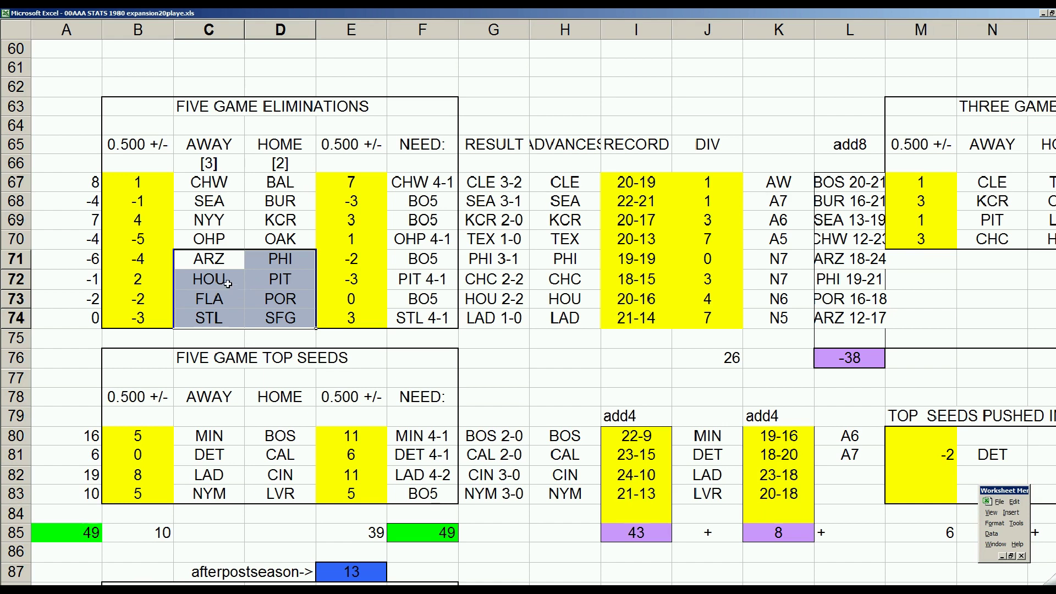
pyautogui.click(282, 262)
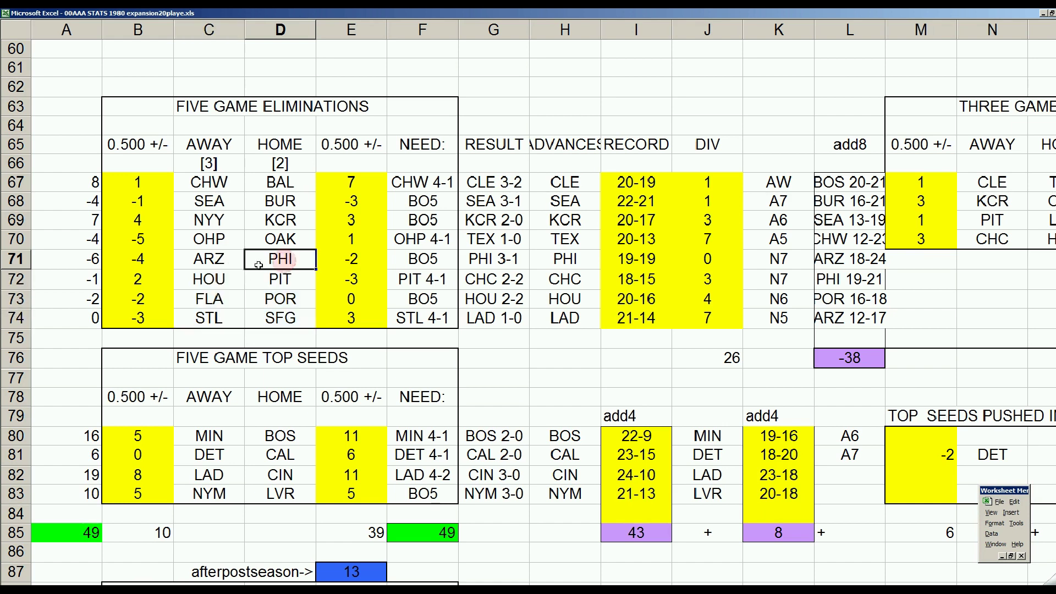
pyautogui.click(231, 263)
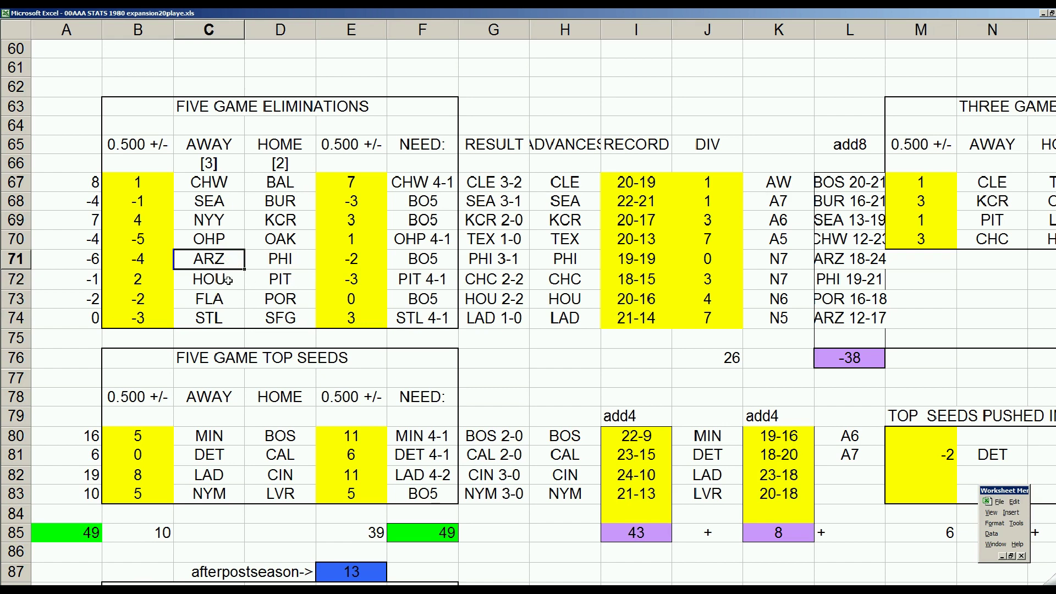
# Review the HOU–PIT row (+/- 2 and -3, PIT 4-1 need), then bring up 81houpit.xls.
pyautogui.click(227, 280)
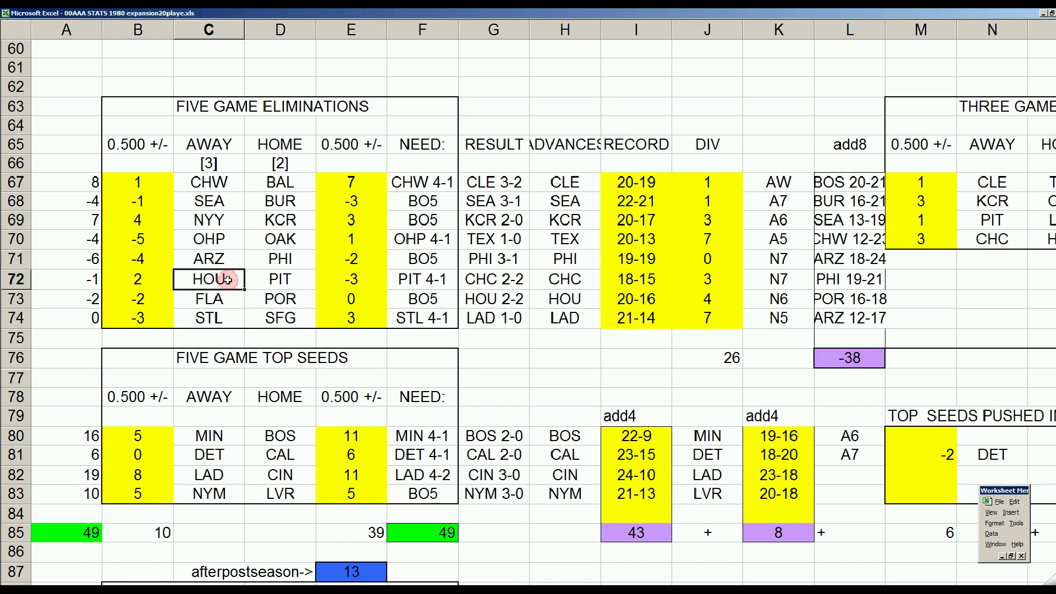
pyautogui.click(277, 282)
pyautogui.click(163, 283)
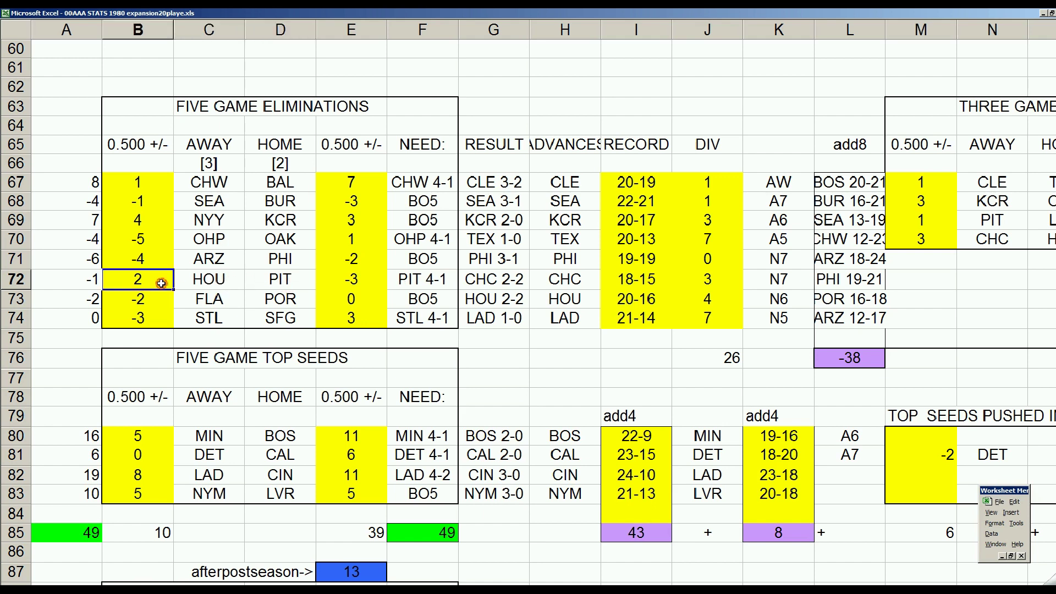
pyautogui.click(338, 284)
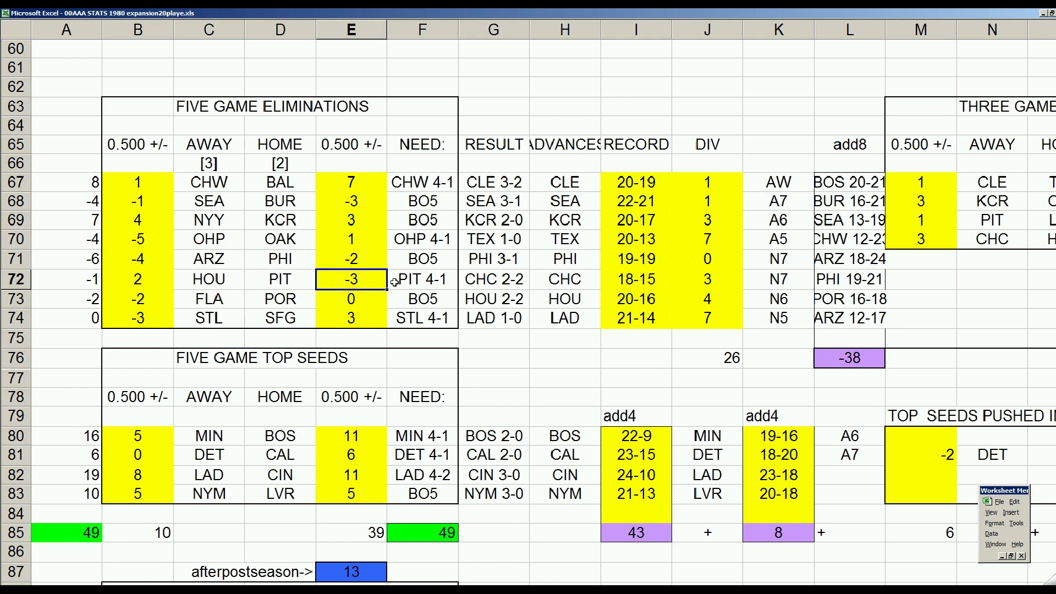
pyautogui.click(417, 279)
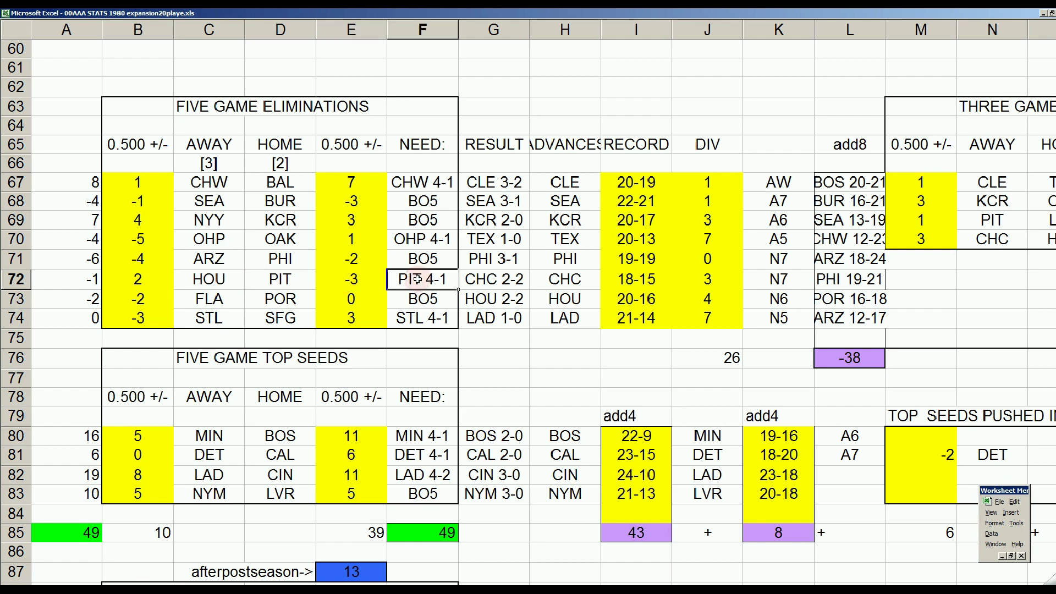
pyautogui.click(287, 280)
pyautogui.click(215, 279)
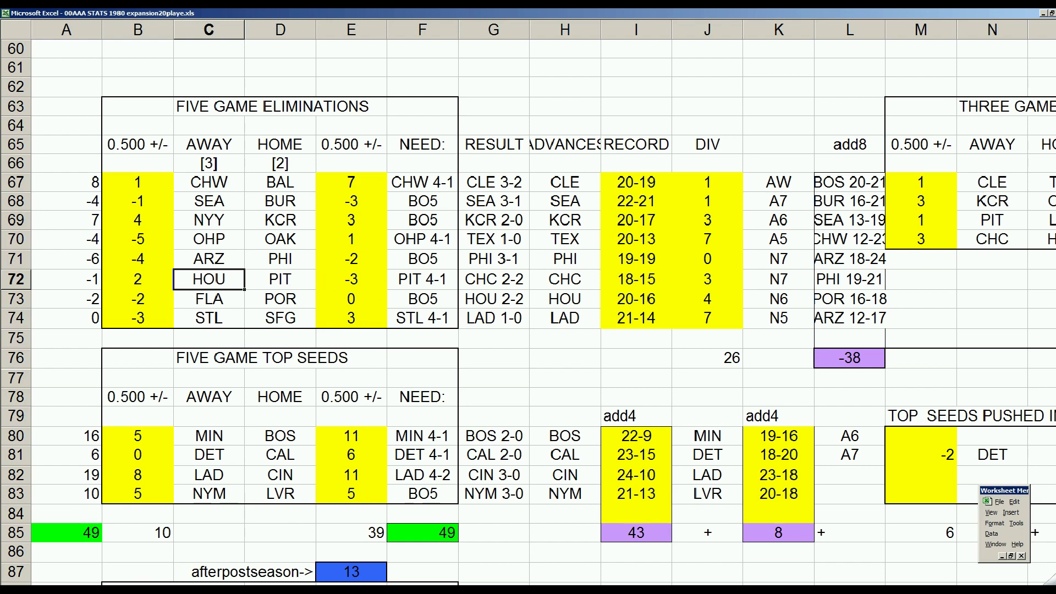
pyautogui.hotkey('alt', 'Tab')
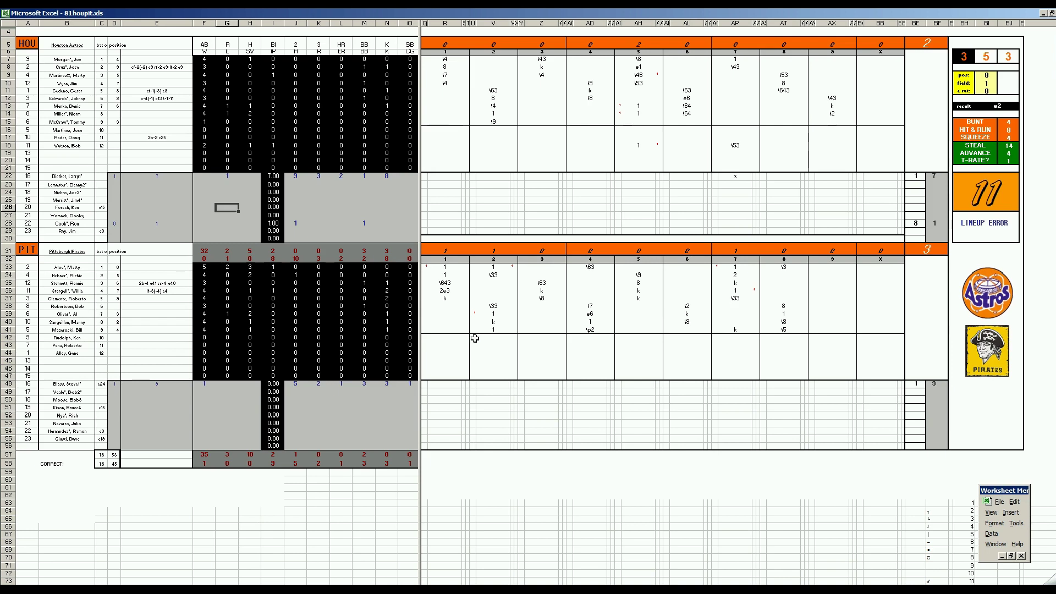
# Check the plays in R36, V39 and AP36, then close the 81houpit.xls window.
pyautogui.click(451, 289)
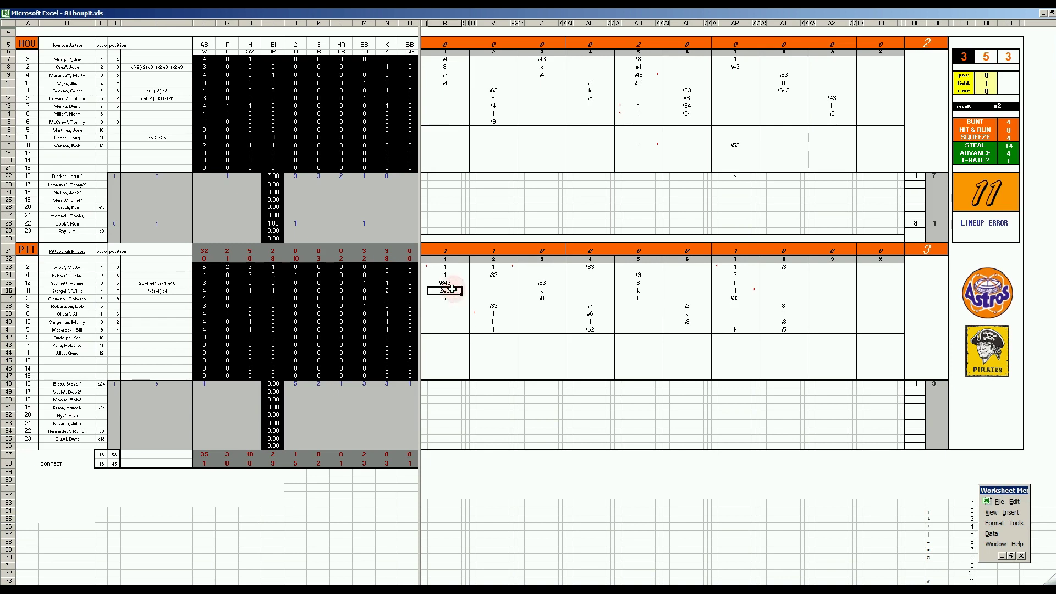
pyautogui.click(493, 313)
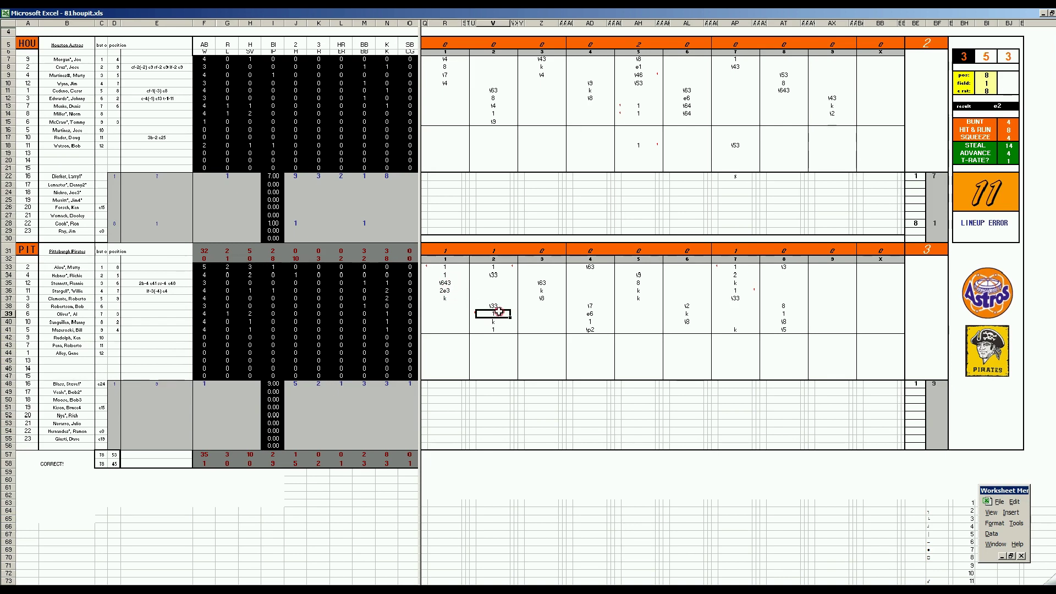
pyautogui.click(748, 291)
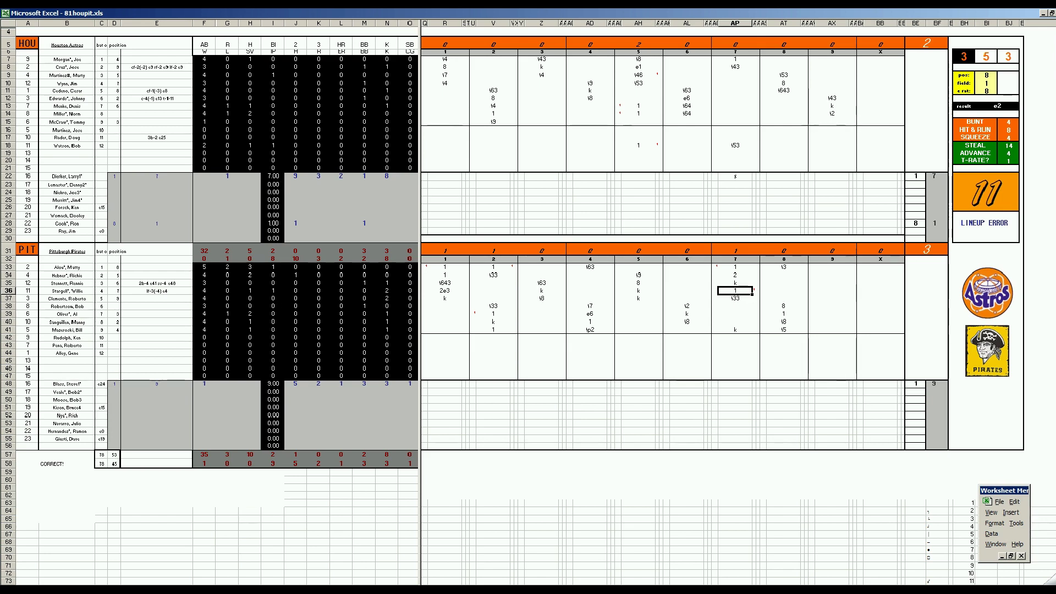
pyautogui.rightClick(356, 589)
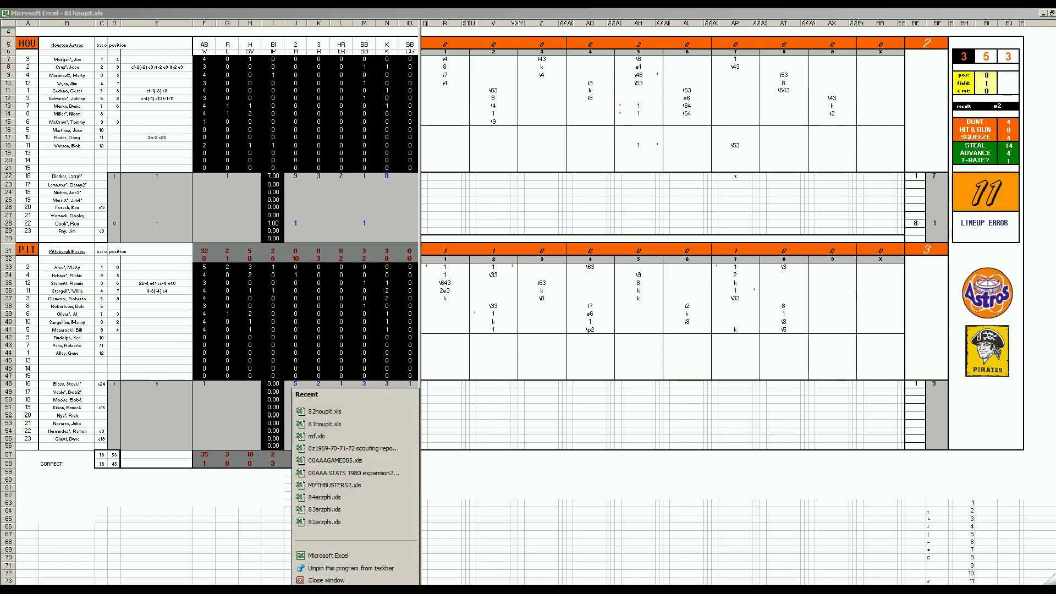
pyautogui.click(346, 579)
# Discard 81houpit.xls changes, then review cells E23, AP14, AP16 and AT37 in 82houpit.xls.
pyautogui.click(535, 339)
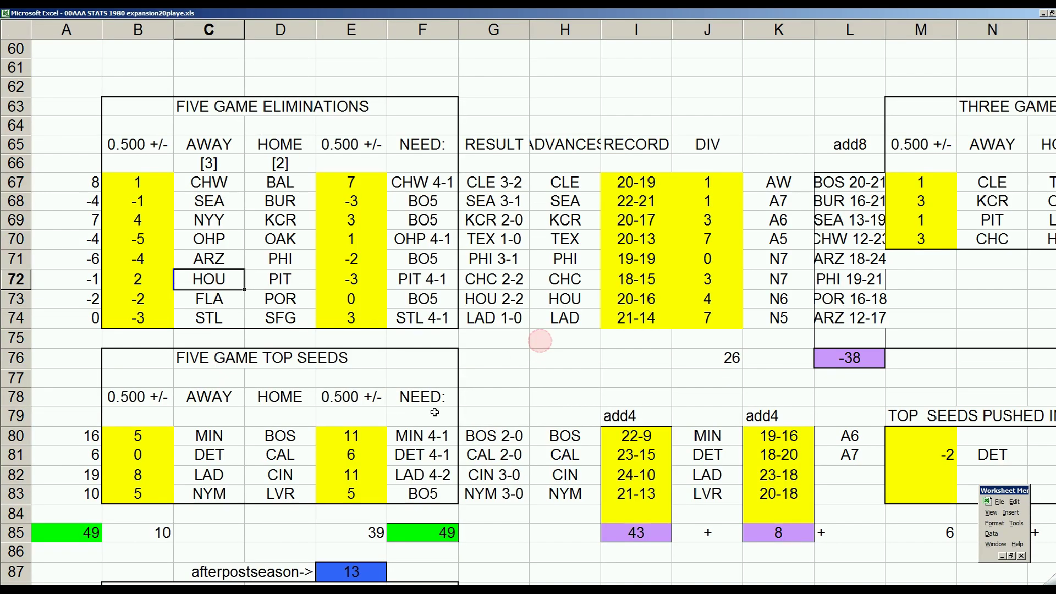
pyautogui.hotkey('ctrl', 'F6')
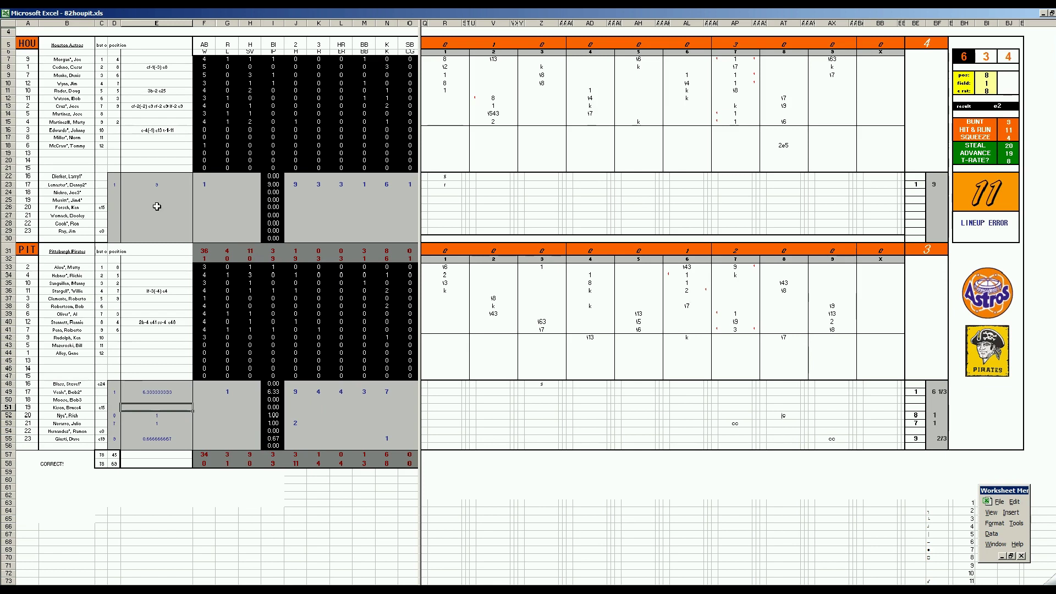
pyautogui.click(163, 187)
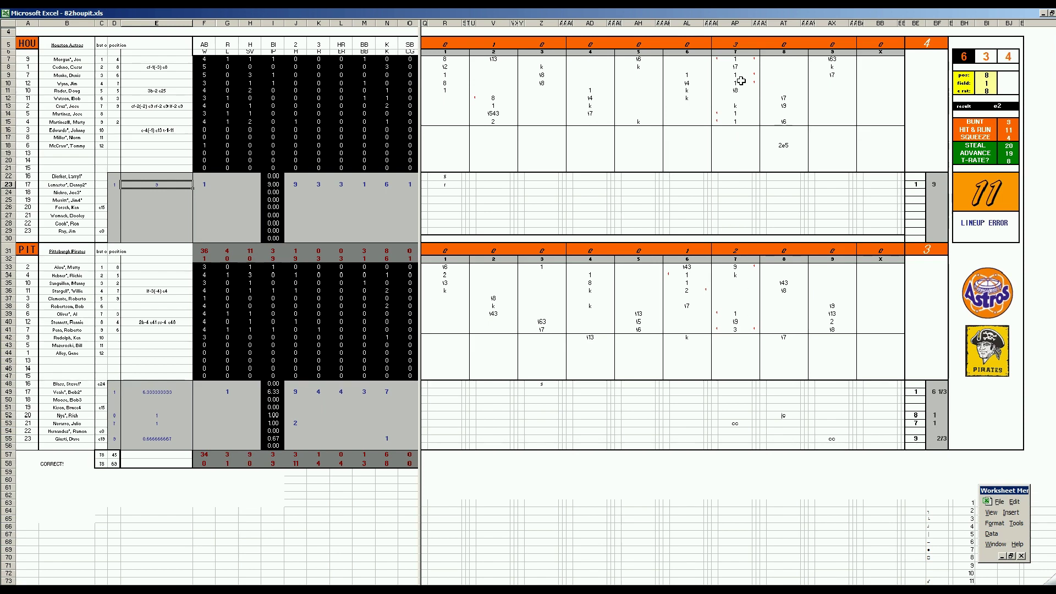
pyautogui.click(735, 114)
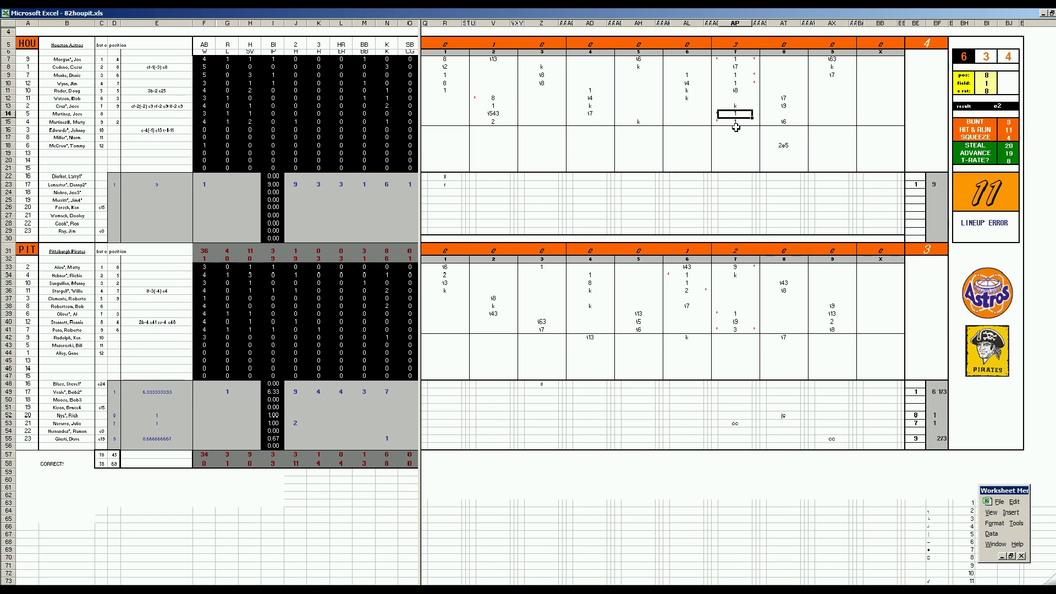
pyautogui.click(735, 129)
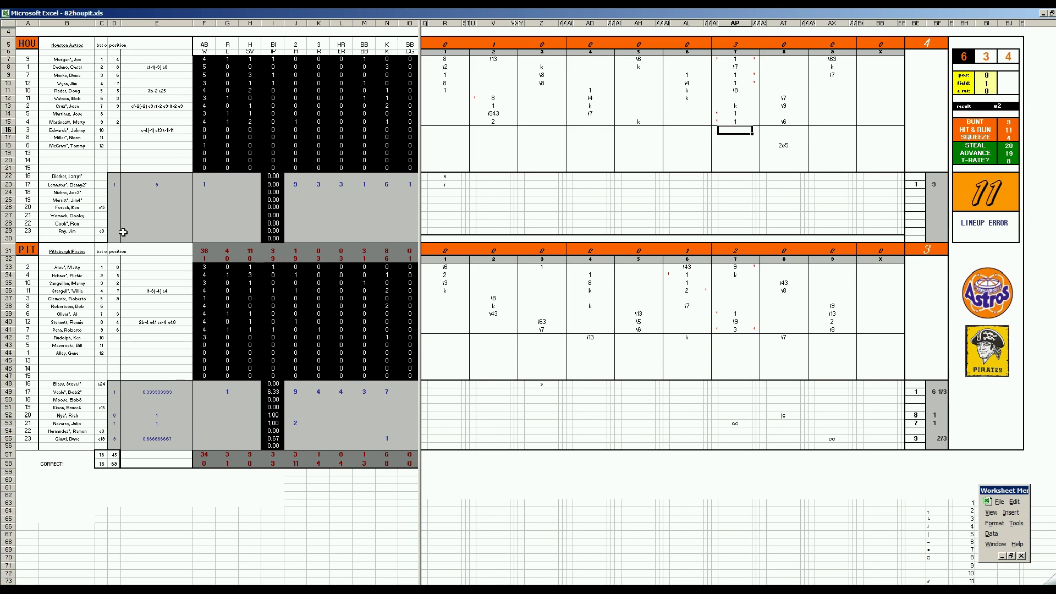
pyautogui.click(794, 298)
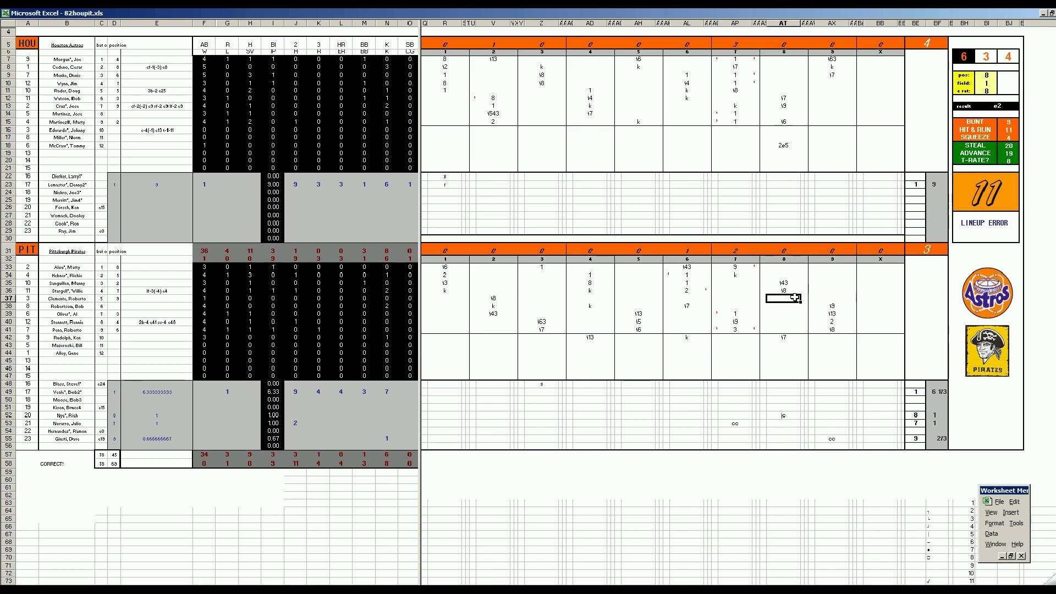
# Enter \8 in cell AX41 of the Pirates' ninth inning.
pyautogui.click(834, 331)
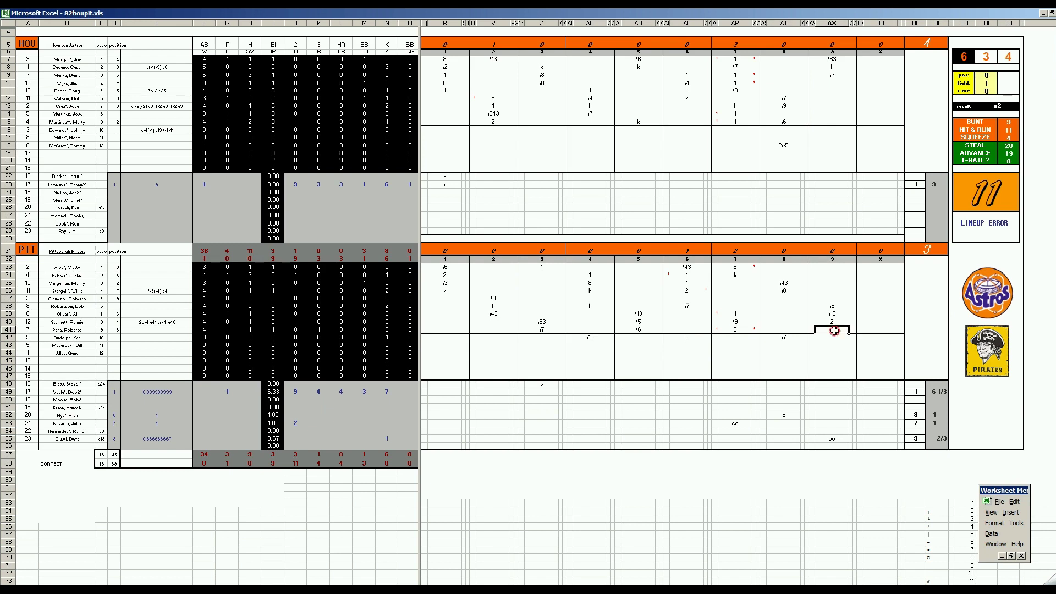
pyautogui.write('\\8')
pyautogui.press('Return')
# Close 82houpit.xls, discarding changes, and switch to the 00AAAGAME005.xls scoresheet.
pyautogui.rightClick(270, 590)
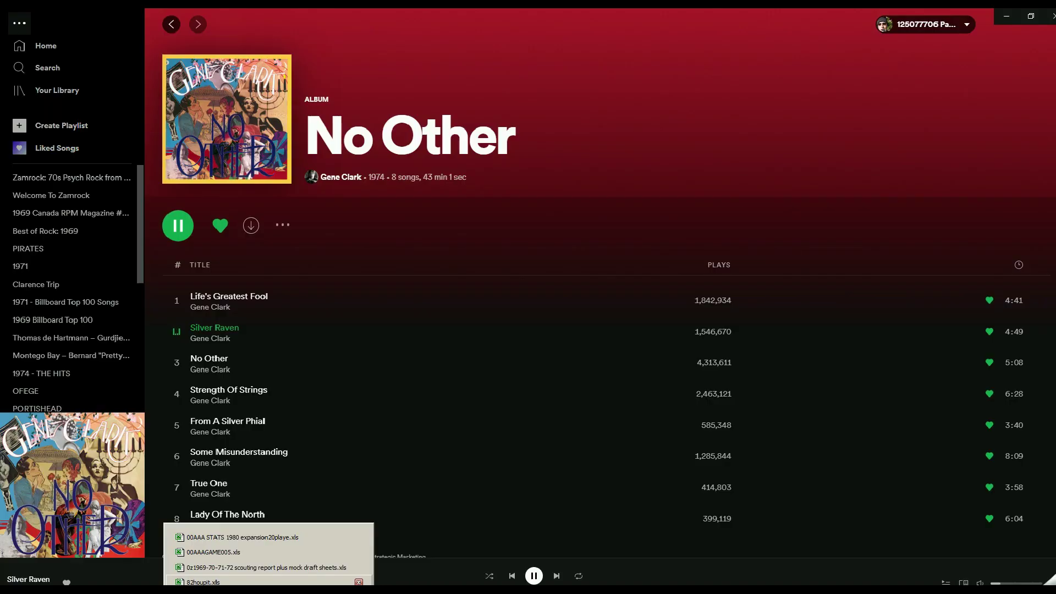
pyautogui.rightClick(400, 590)
pyautogui.click(370, 580)
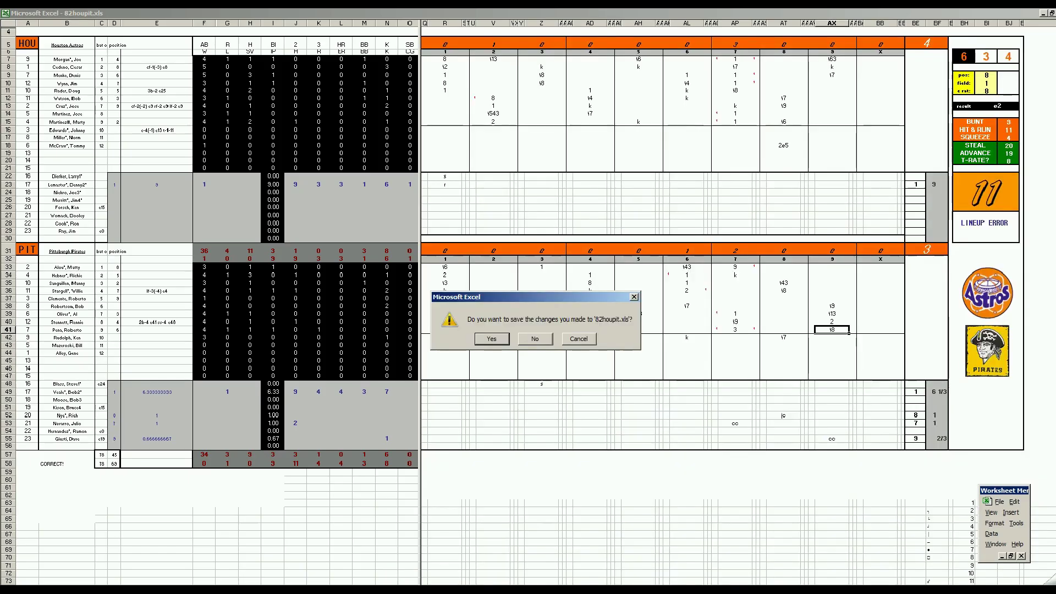
pyautogui.click(535, 339)
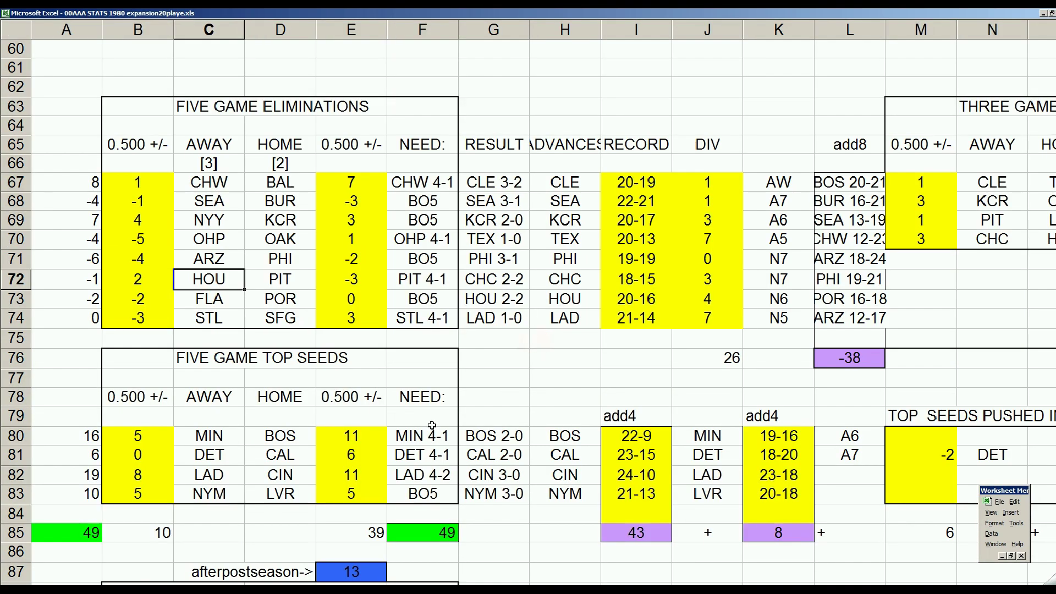
pyautogui.hotkey('ctrl', 'F6')
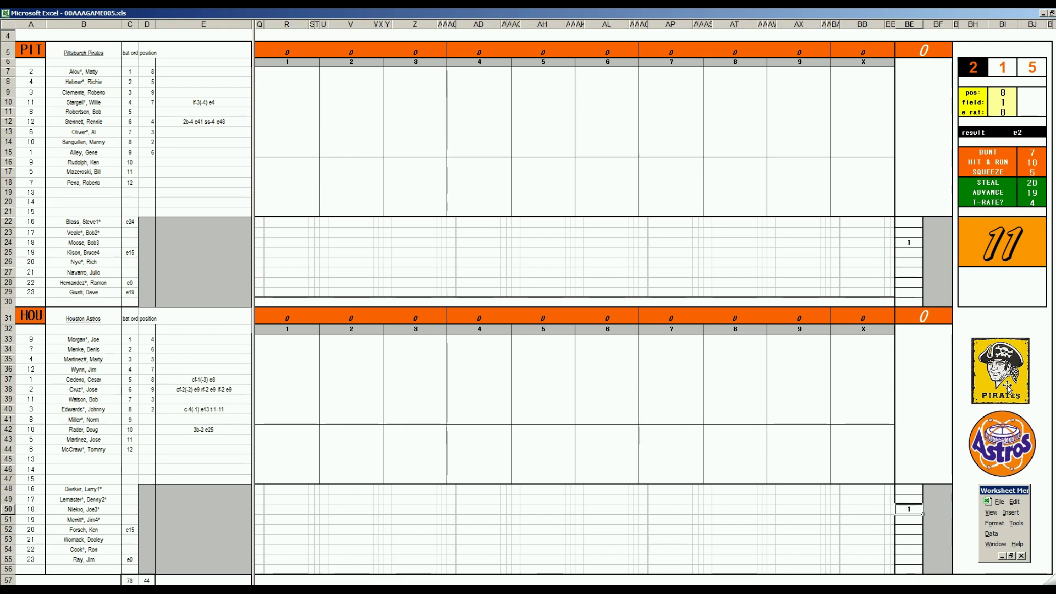
# Enter 1 for the Pirates' leadoff batter in R7.
pyautogui.click(911, 242)
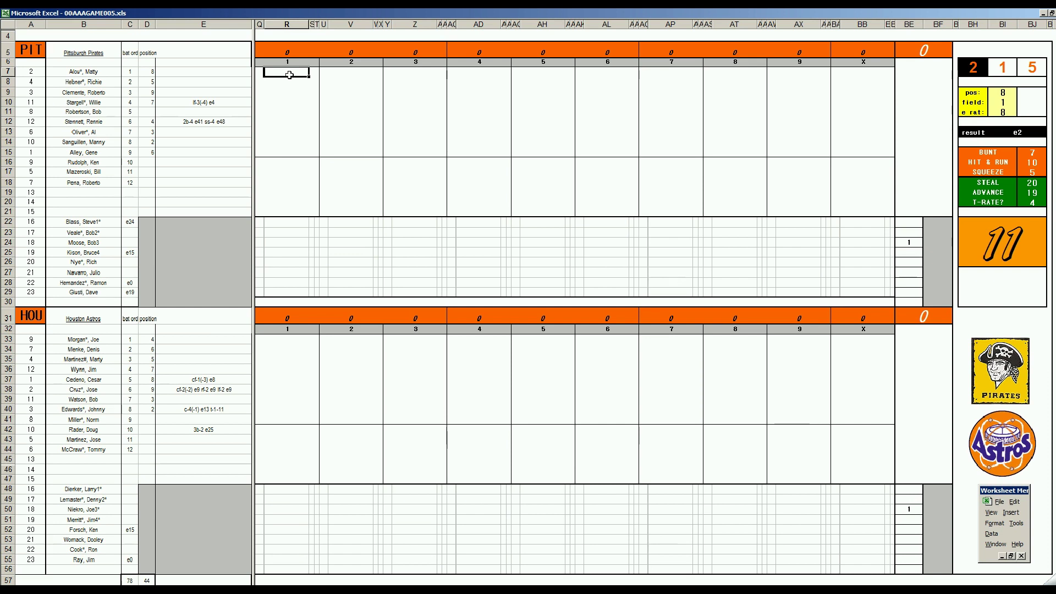
pyautogui.write('1')
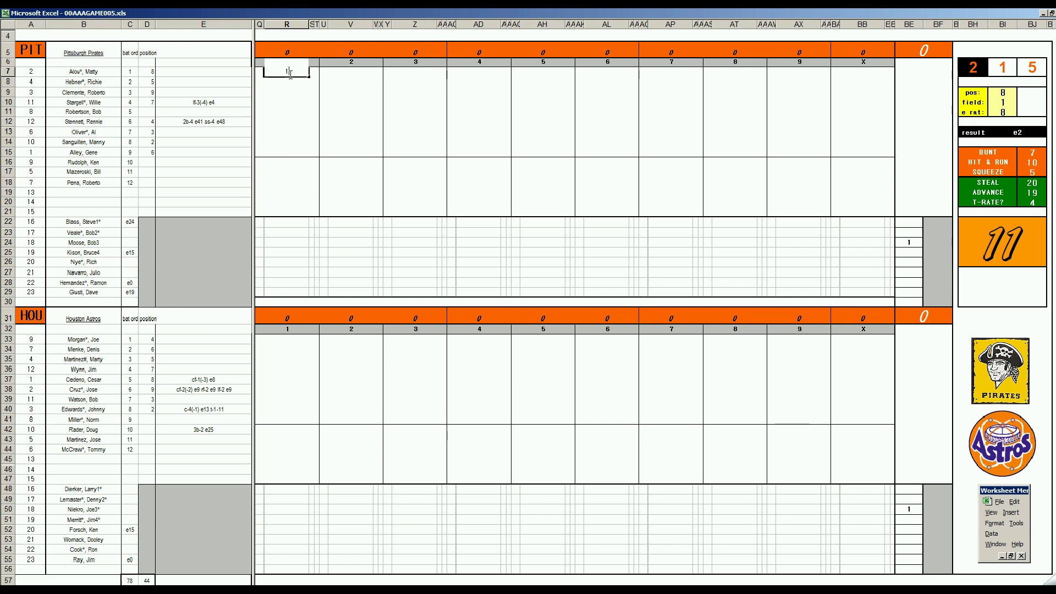
pyautogui.press('Return')
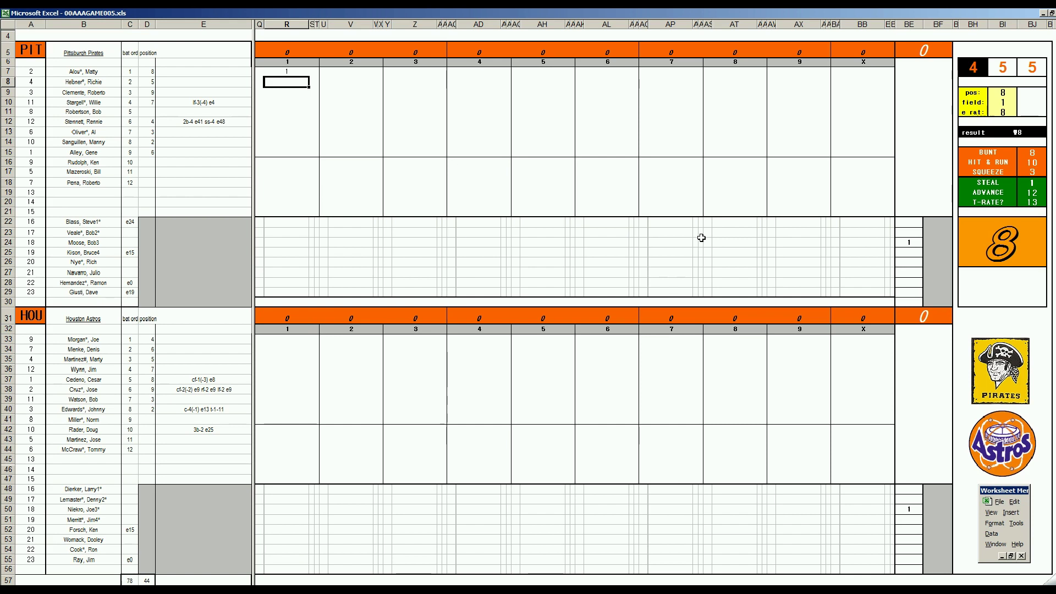
pyautogui.press('Up')
pyautogui.press('Right')
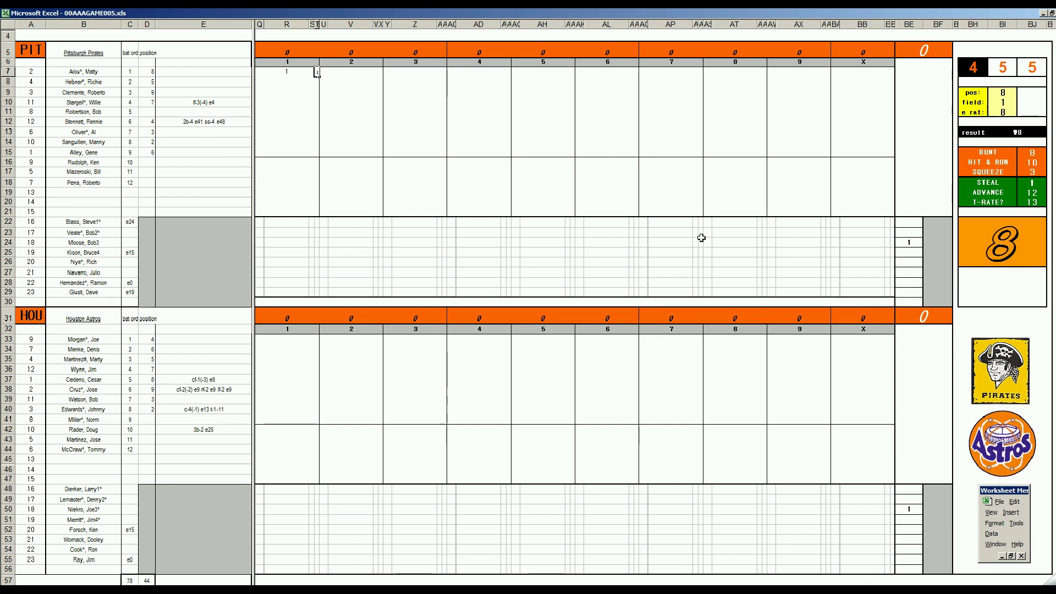
pyautogui.press('Return')
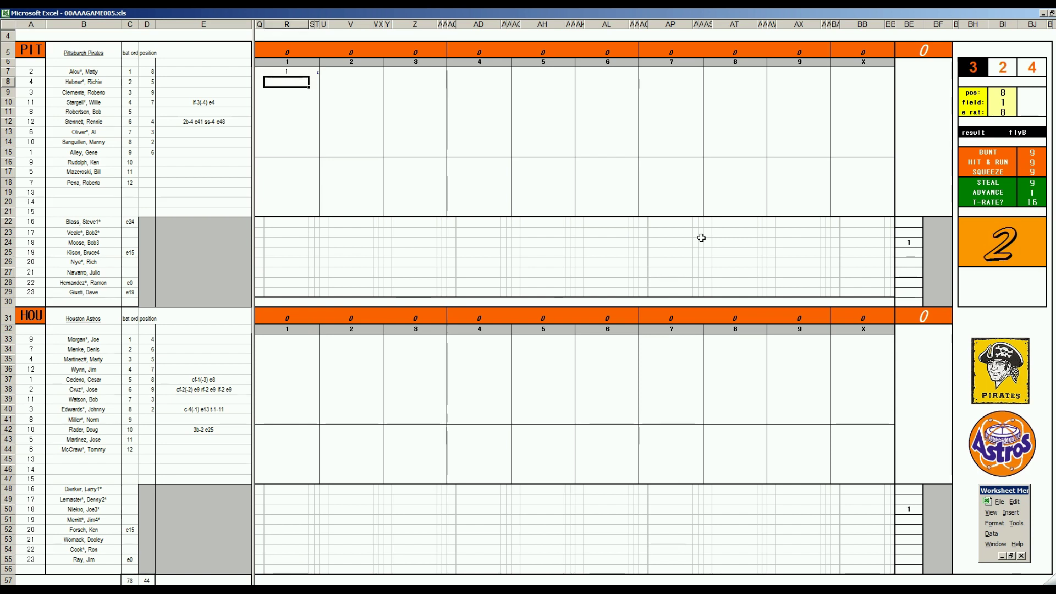
# Record f8 and f9 for the second and third Pirates batters.
pyautogui.write('f8')
pyautogui.press('Return')
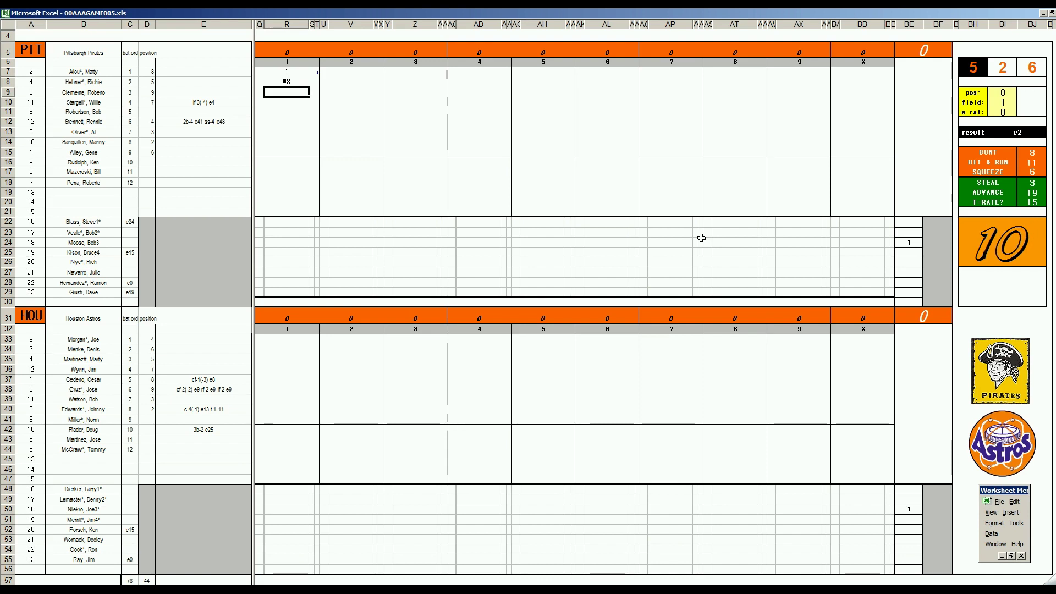
pyautogui.write('f9')
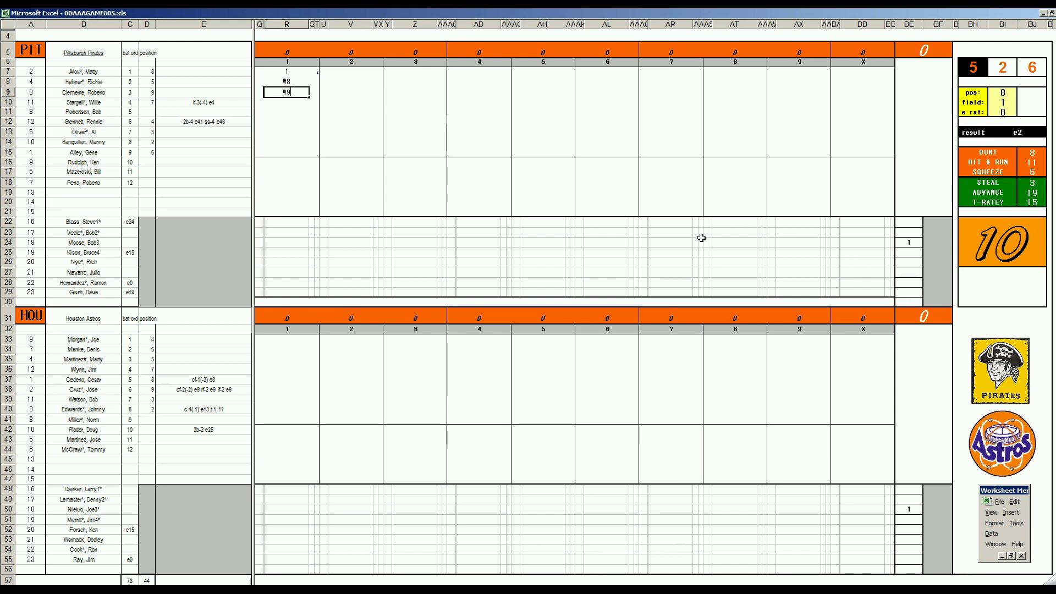
pyautogui.press('Return')
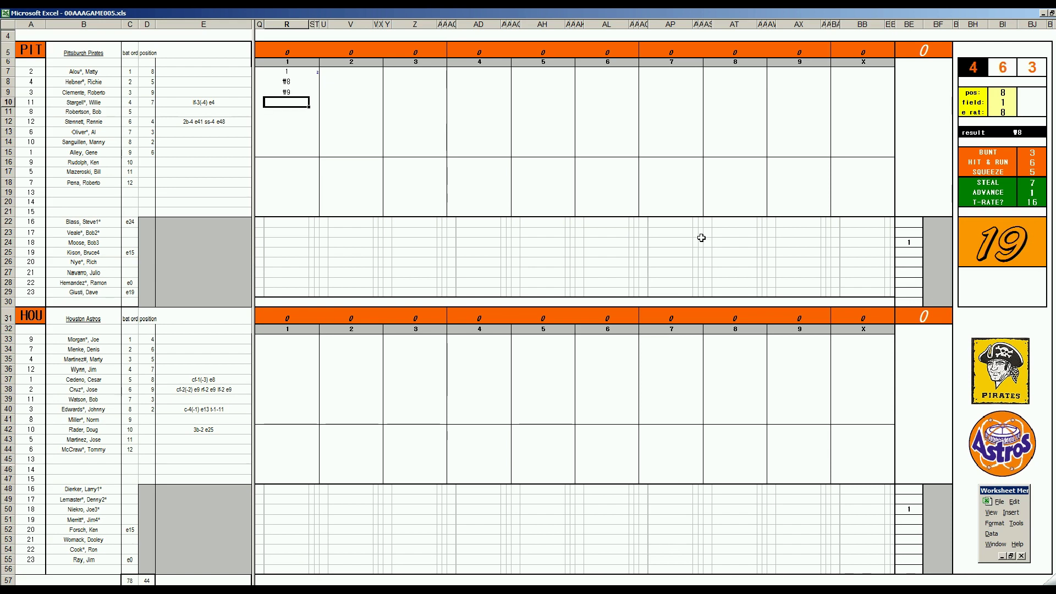
# Set the side panel's position rating to 6 and field rating to 3.
pyautogui.press('Tab')
pyautogui.write('6')
pyautogui.press('Return')
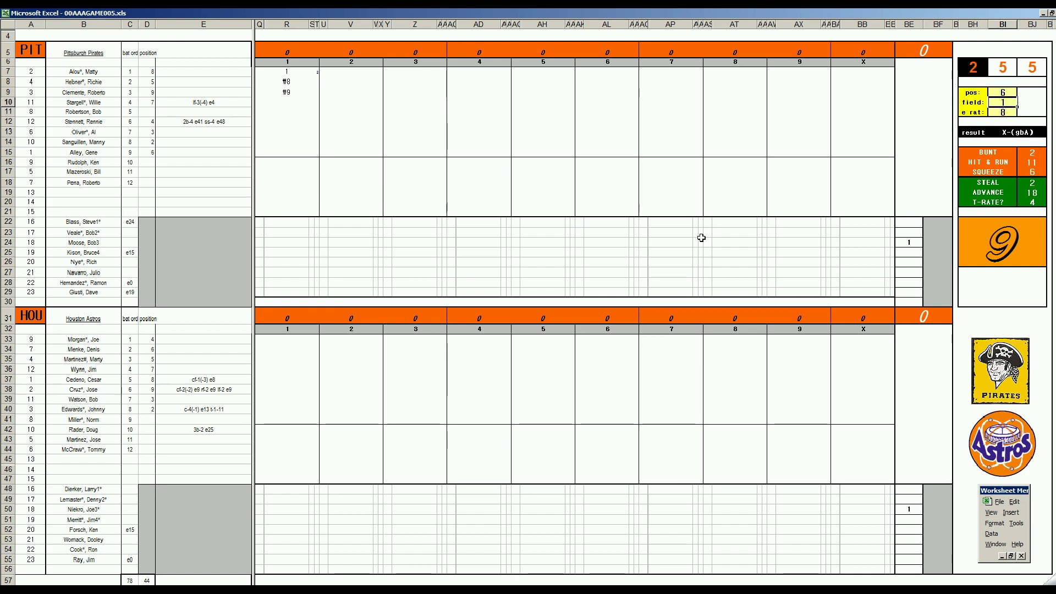
pyautogui.write('3')
pyautogui.press('Return')
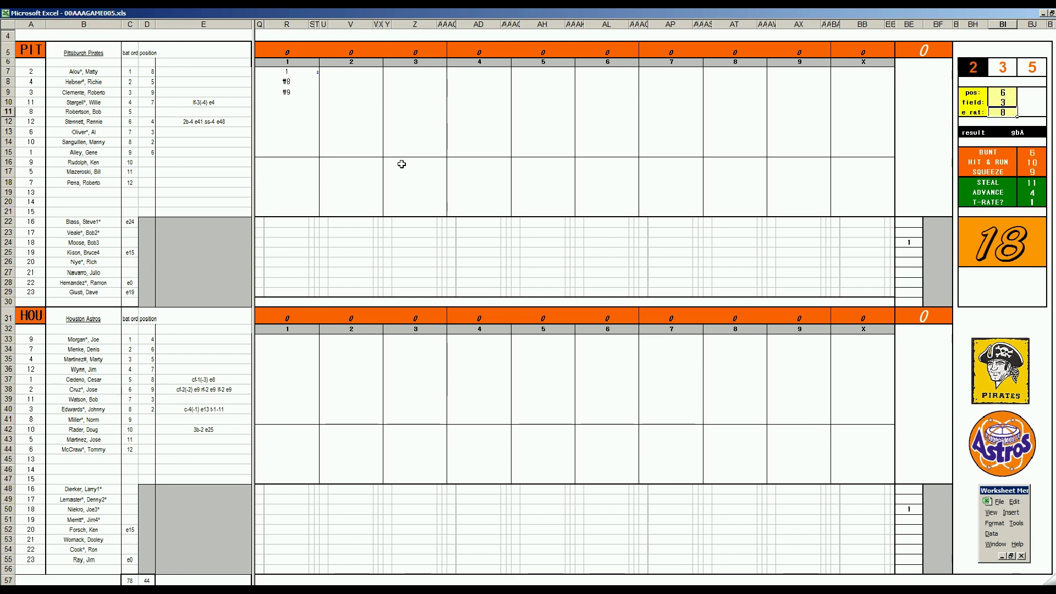
pyautogui.click(297, 102)
# Enter #63 for the Pirates' fourth batter, then #13 and #63 for Houston's first two.
pyautogui.write('#63')
pyautogui.click(296, 339)
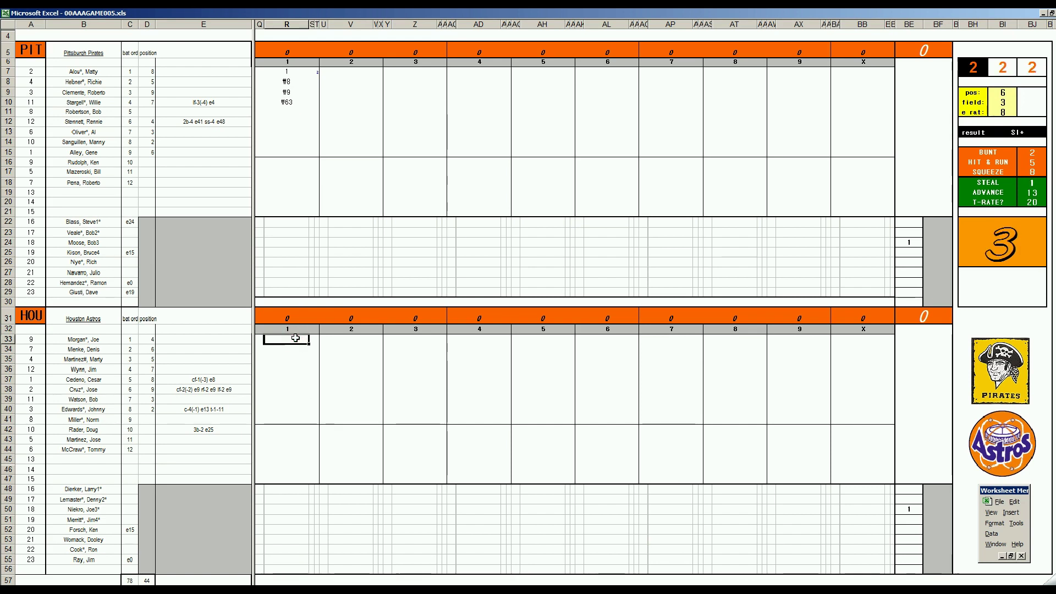
pyautogui.write('#13')
pyautogui.press('Return')
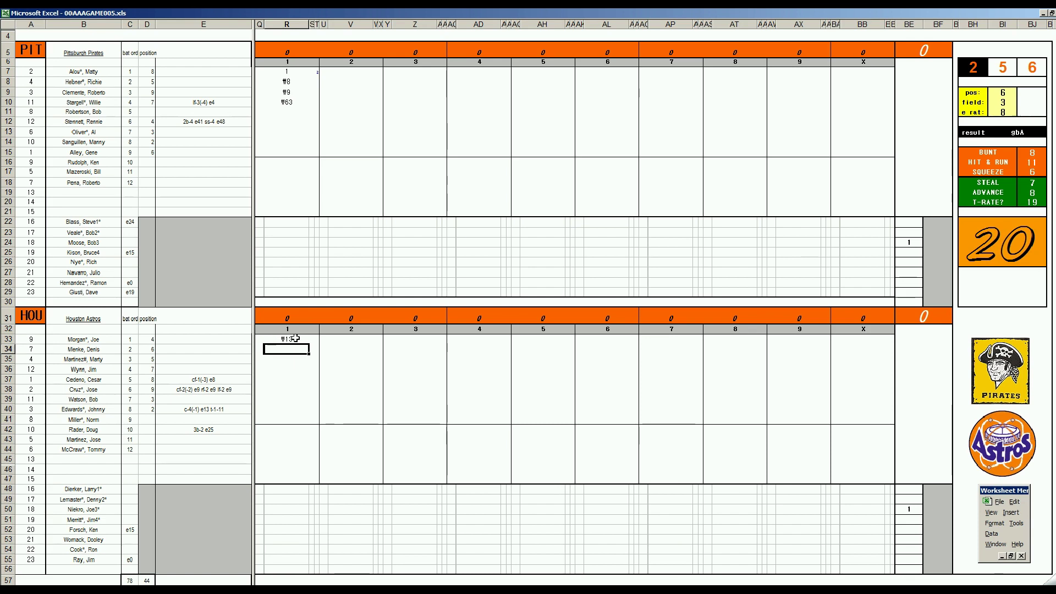
pyautogui.write('#63')
pyautogui.press('Return')
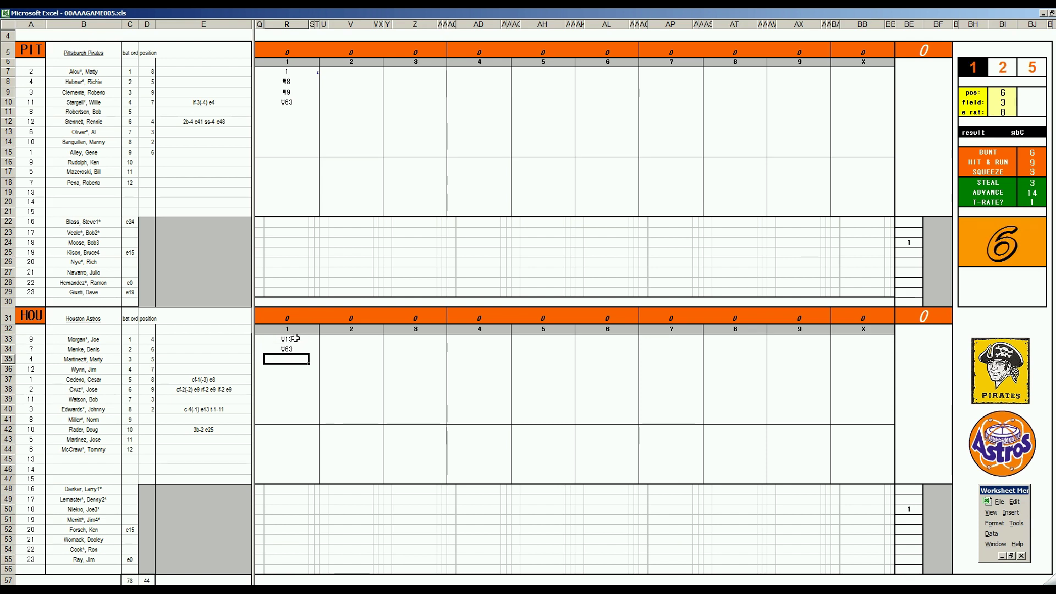
# Record 1, 8 and #64 for Houston's third to fifth batters.
pyautogui.write('1')
pyautogui.press('Return')
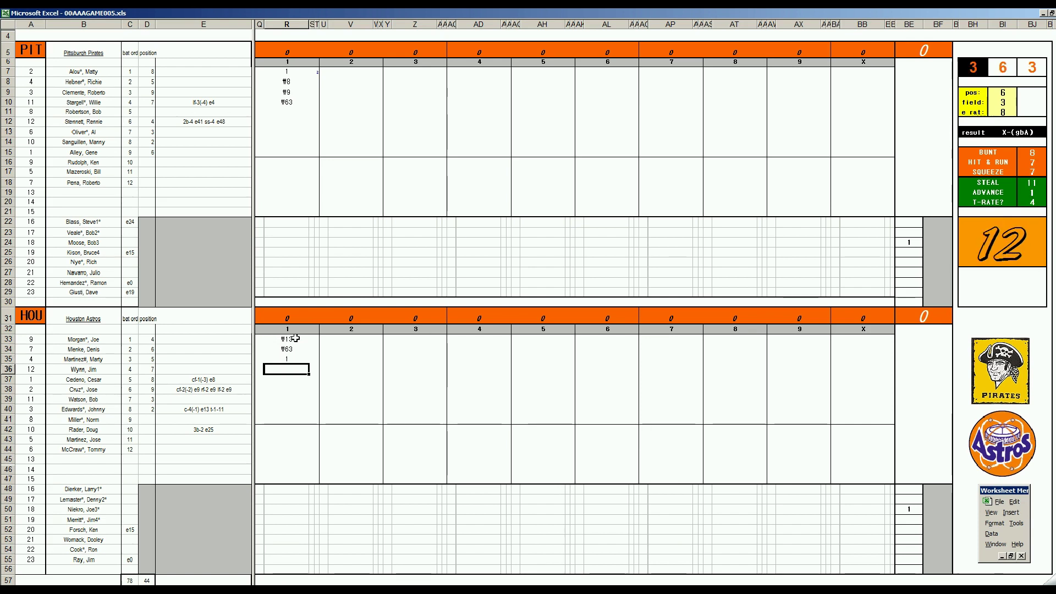
pyautogui.write('8')
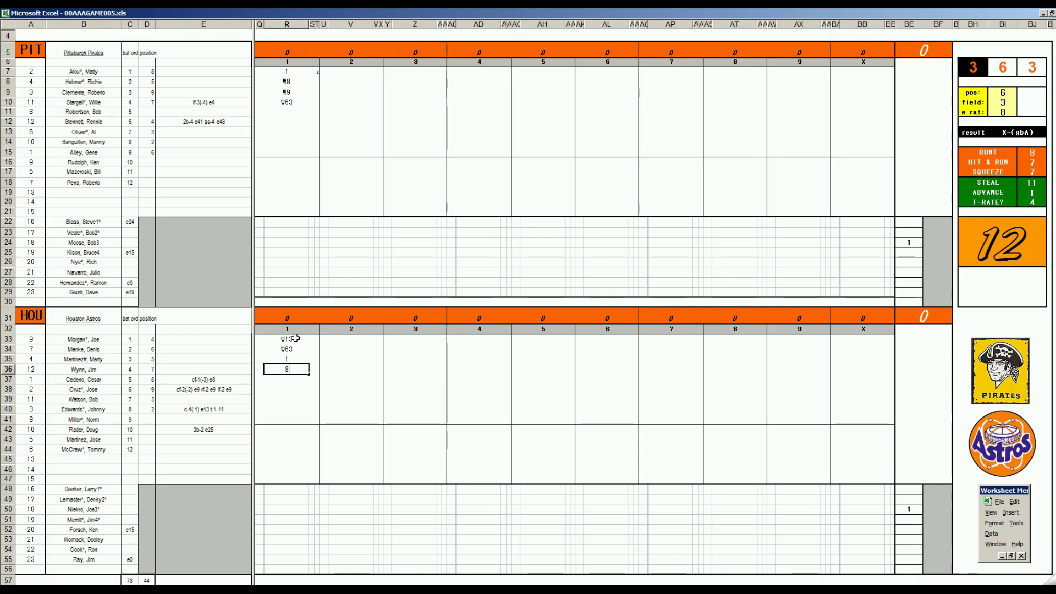
pyautogui.write('8')
pyautogui.press('Return')
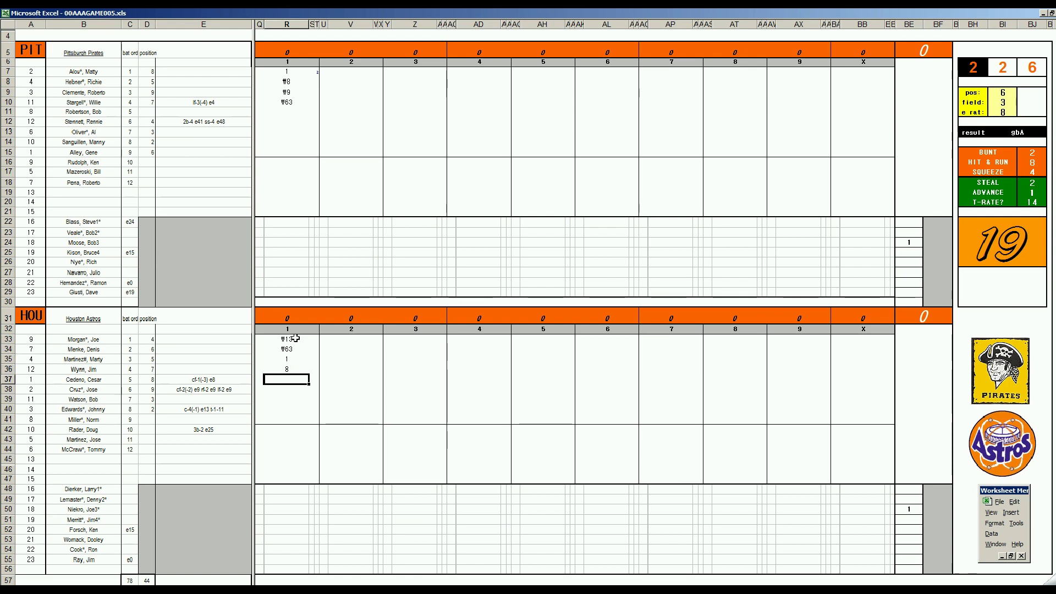
pyautogui.write('#64')
pyautogui.click(336, 113)
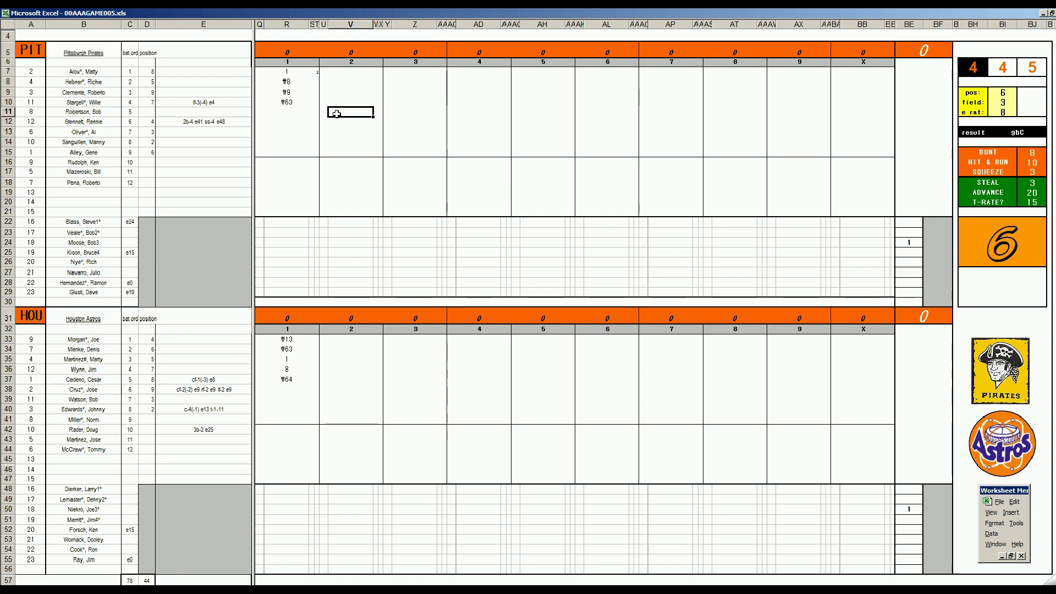
pyautogui.press('Tab')
# Record the Pirates' second inning as #63, 1, #4 and #6.
pyautogui.click(351, 111)
pyautogui.write('#63')
pyautogui.press('Return')
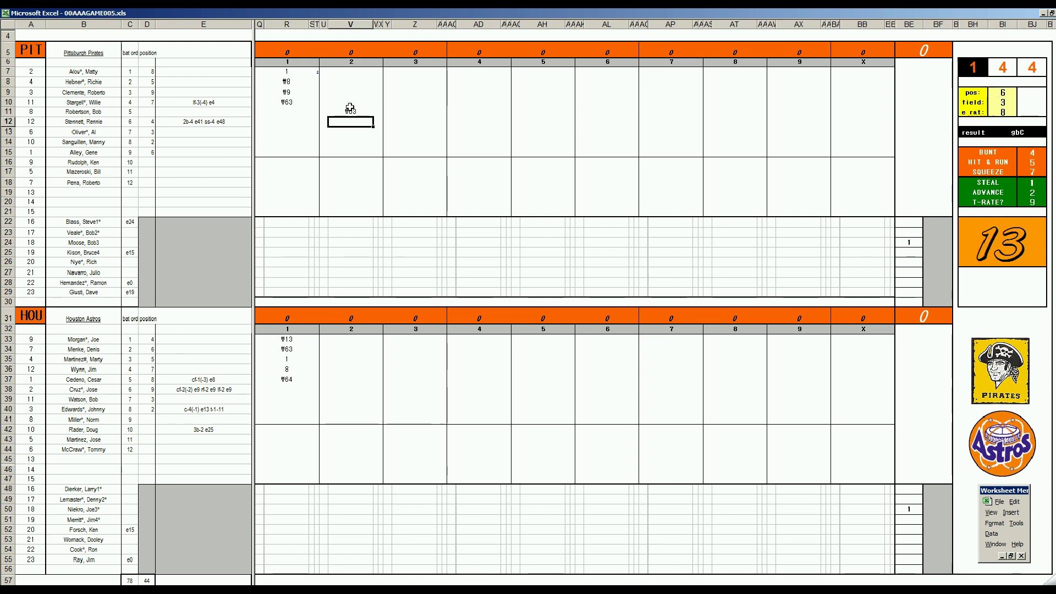
pyautogui.write('1')
pyautogui.press('Return')
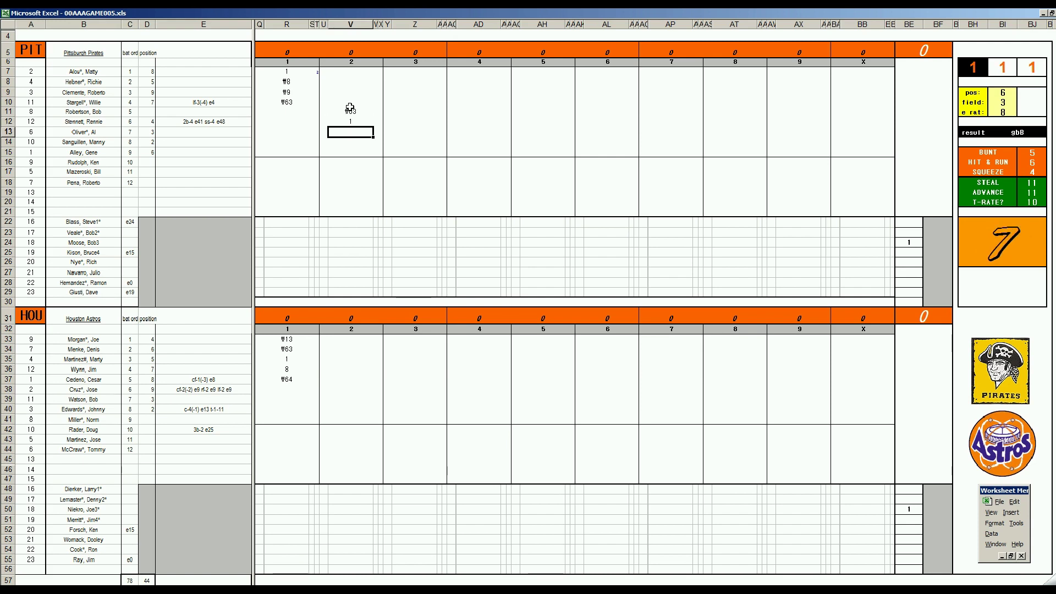
pyautogui.write('#4')
pyautogui.press('Return')
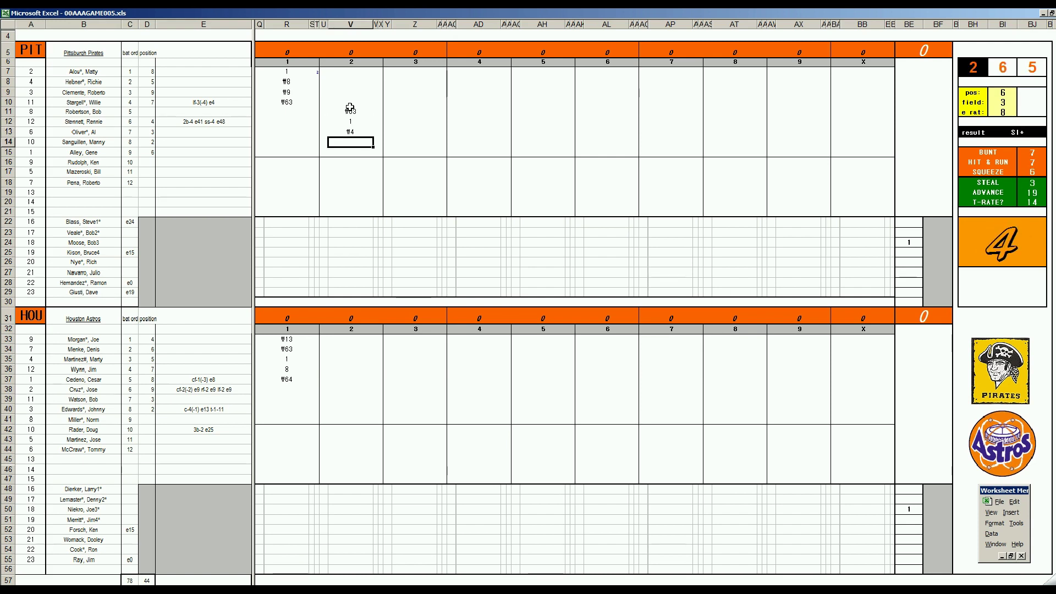
pyautogui.write('#6')
pyautogui.click(338, 391)
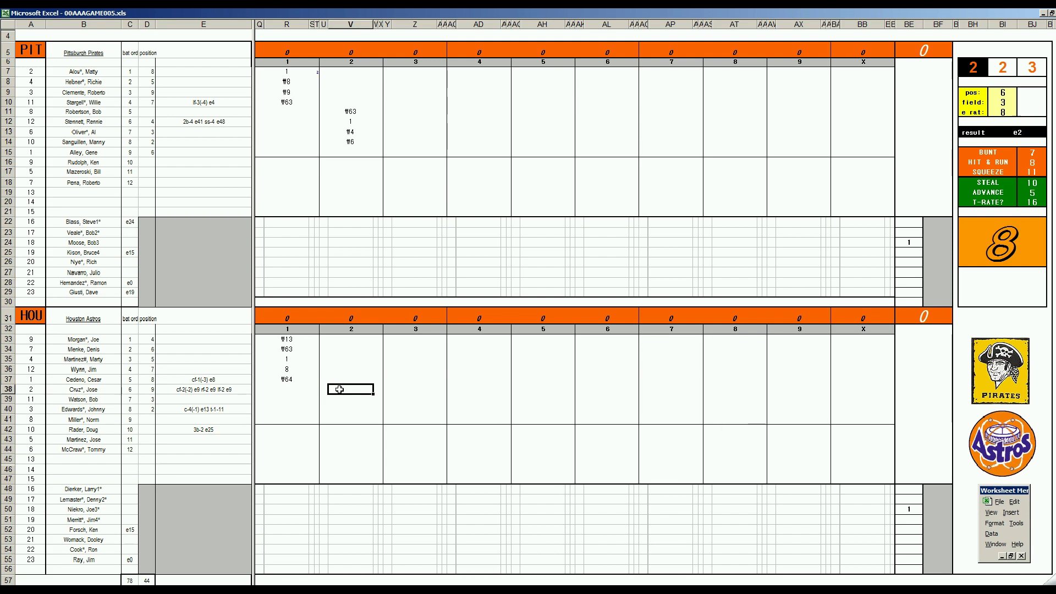
# Record Houston's second inning as #33, #13 and #43.
pyautogui.write('#33')
pyautogui.press('Return')
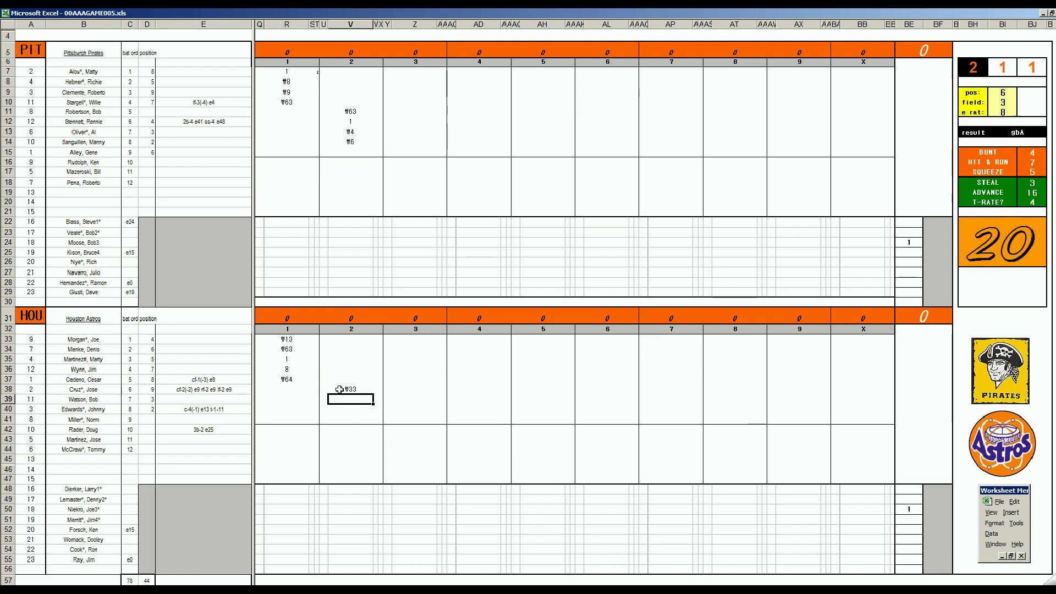
pyautogui.write('#13')
pyautogui.press('Return')
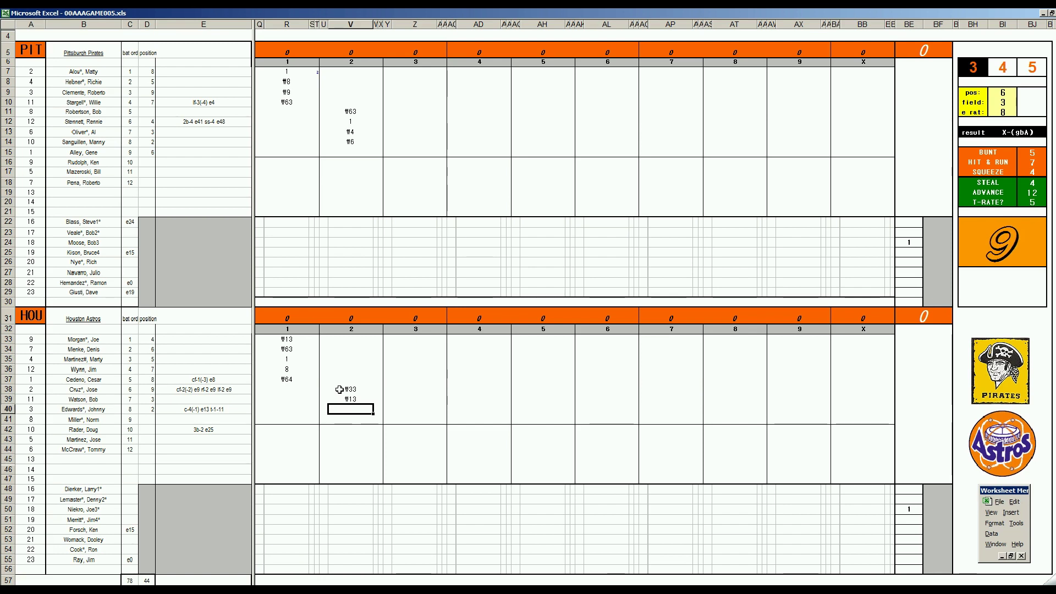
pyautogui.write('#43')
pyautogui.click(413, 150)
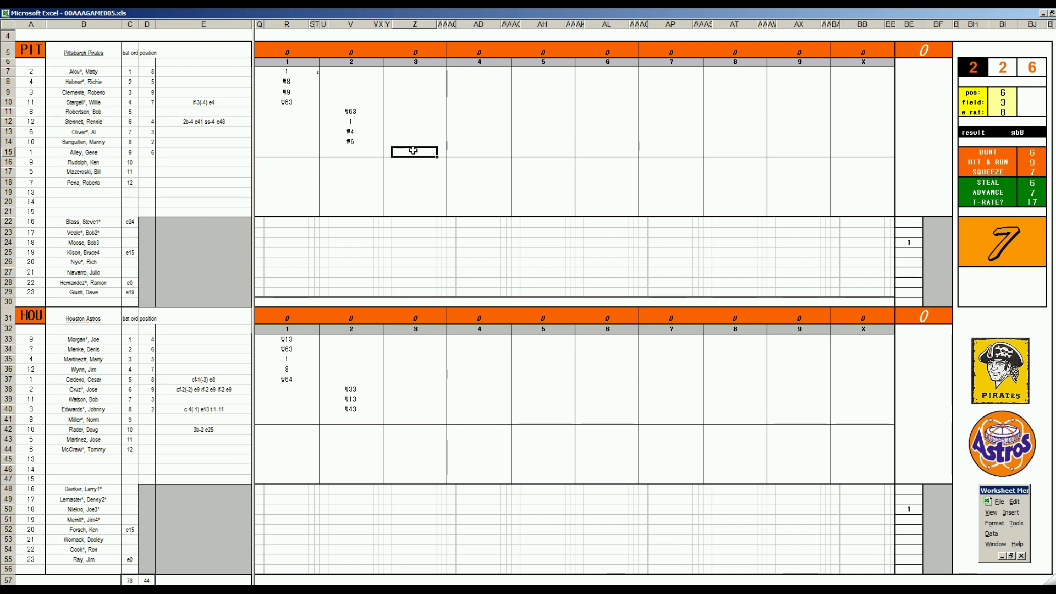
# Enter 1, 1 and #63 for the Pirates' third-inning batters, plus s in Z22.
pyautogui.press('Up')
pyautogui.press('Up')
pyautogui.press('Up')
pyautogui.press('Up')
pyautogui.press('Up')
pyautogui.press('Up')
pyautogui.press('Up')
pyautogui.press('Up')
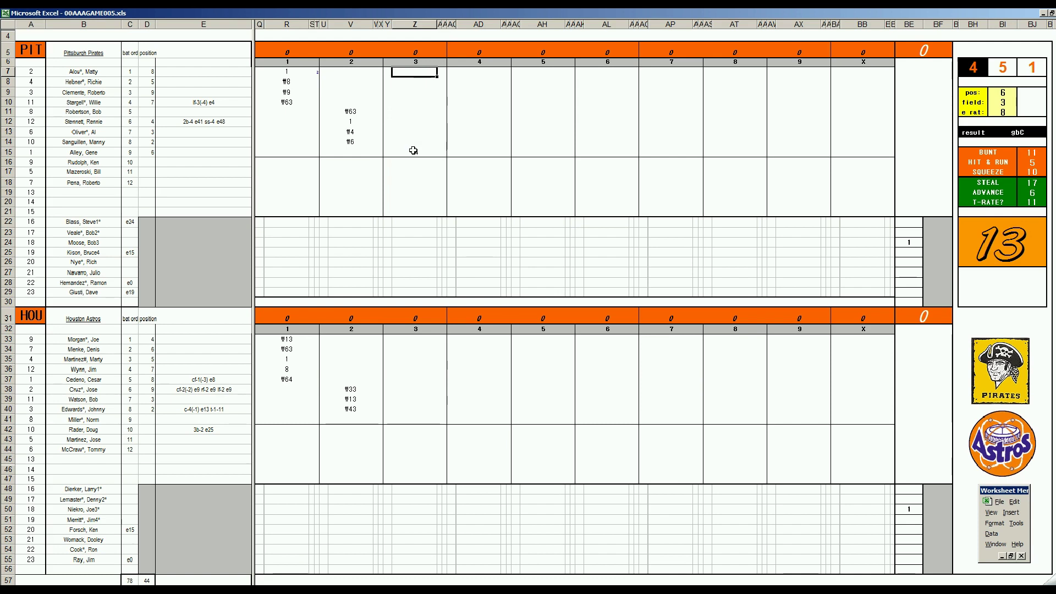
pyautogui.write('1')
pyautogui.press('Return')
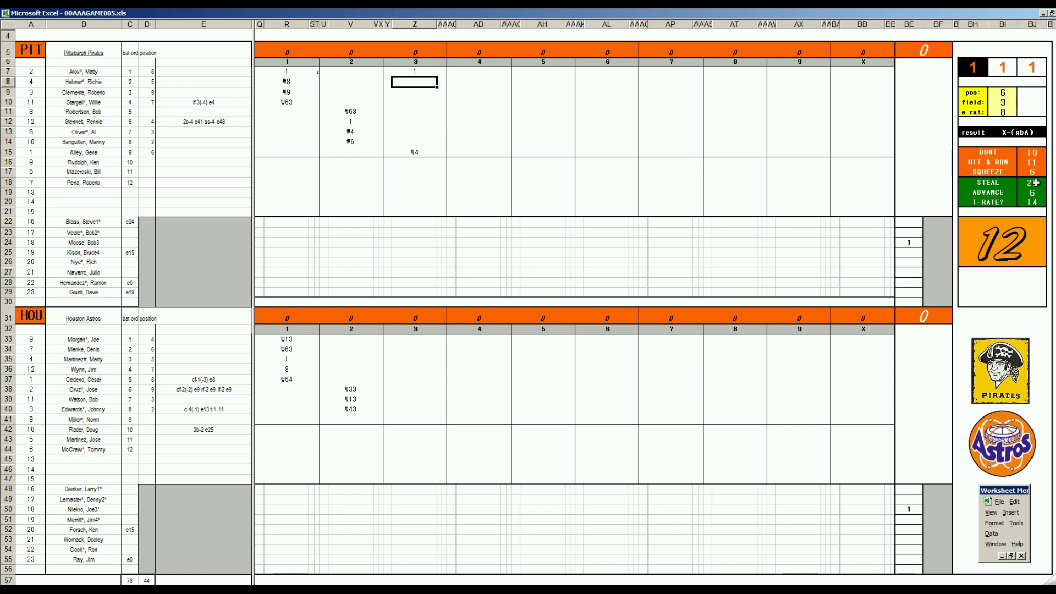
pyautogui.click(411, 224)
pyautogui.write('s')
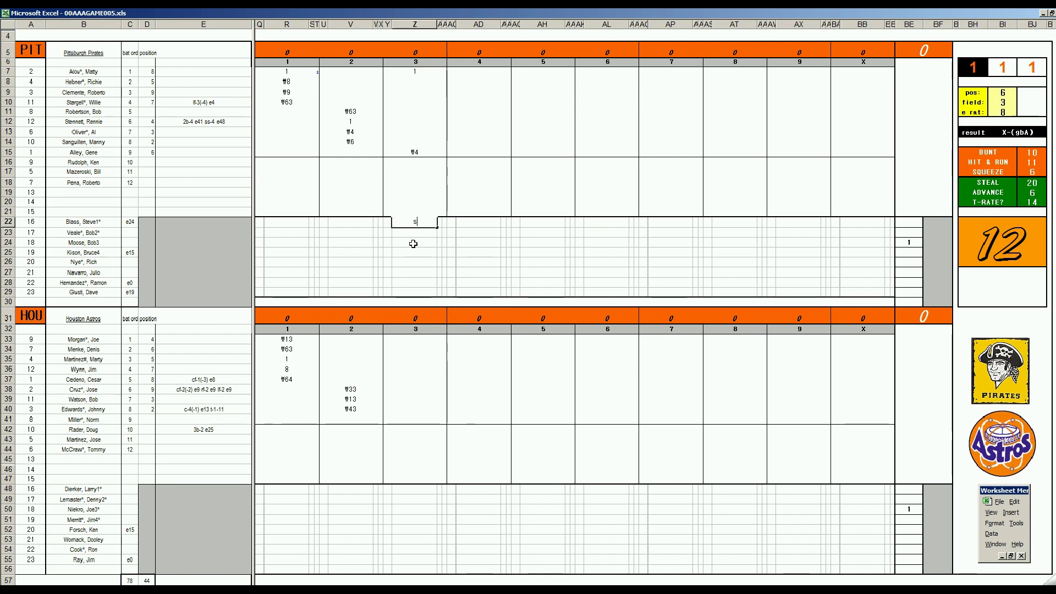
pyautogui.press('Up')
pyautogui.press('Up')
pyautogui.press('Up')
pyautogui.press('Up')
pyautogui.press('Up')
pyautogui.press('Up')
pyautogui.press('Up')
pyautogui.press('Up')
pyautogui.press('Up')
pyautogui.press('Up')
pyautogui.press('Up')
pyautogui.press('Up')
pyautogui.press('Up')
pyautogui.press('Up')
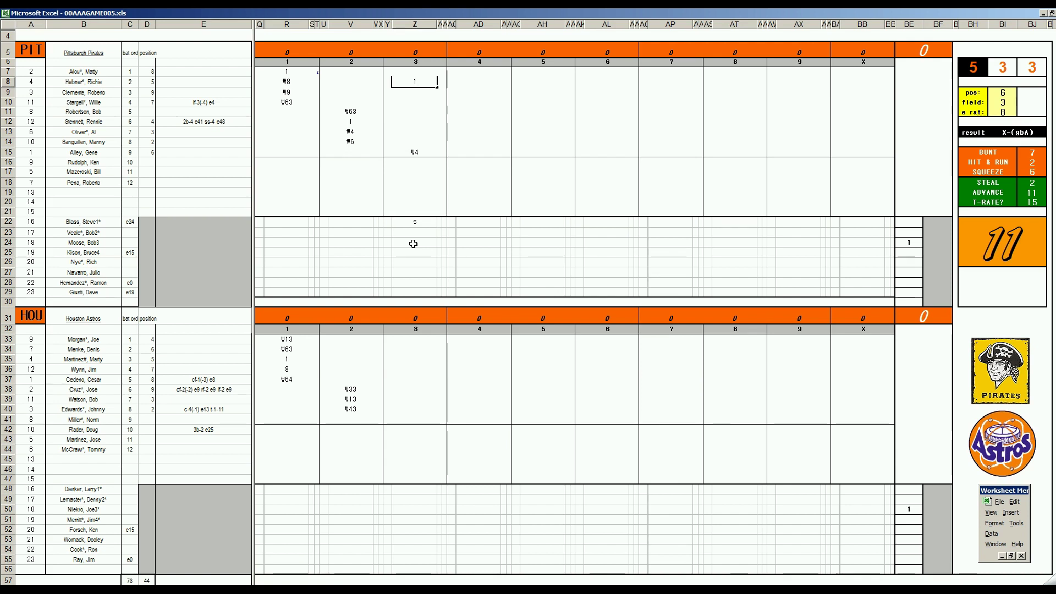
pyautogui.press('Return')
pyautogui.press('Return')
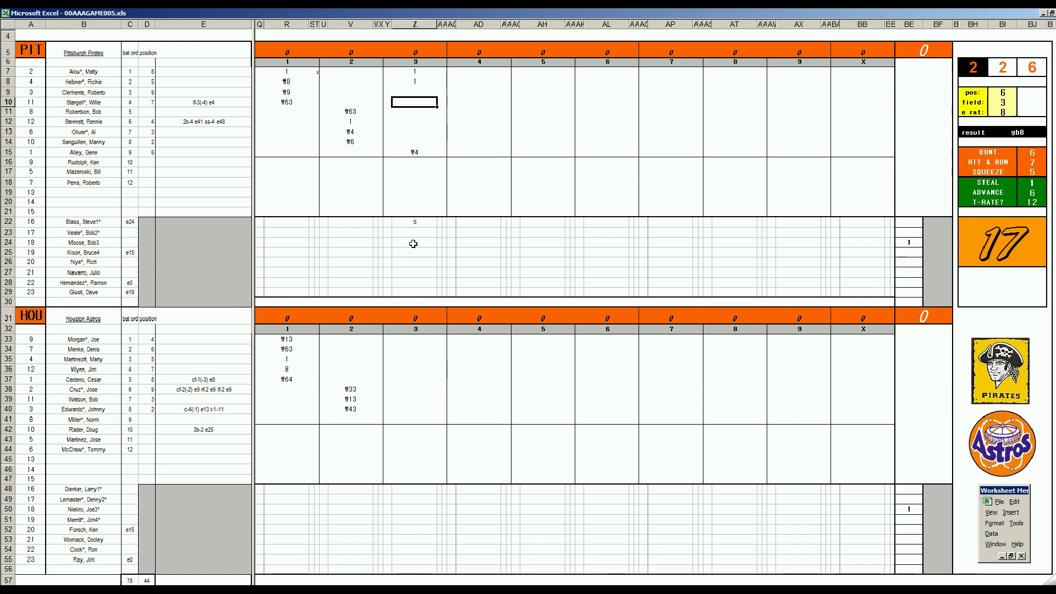
pyautogui.press('Up')
pyautogui.write('#63')
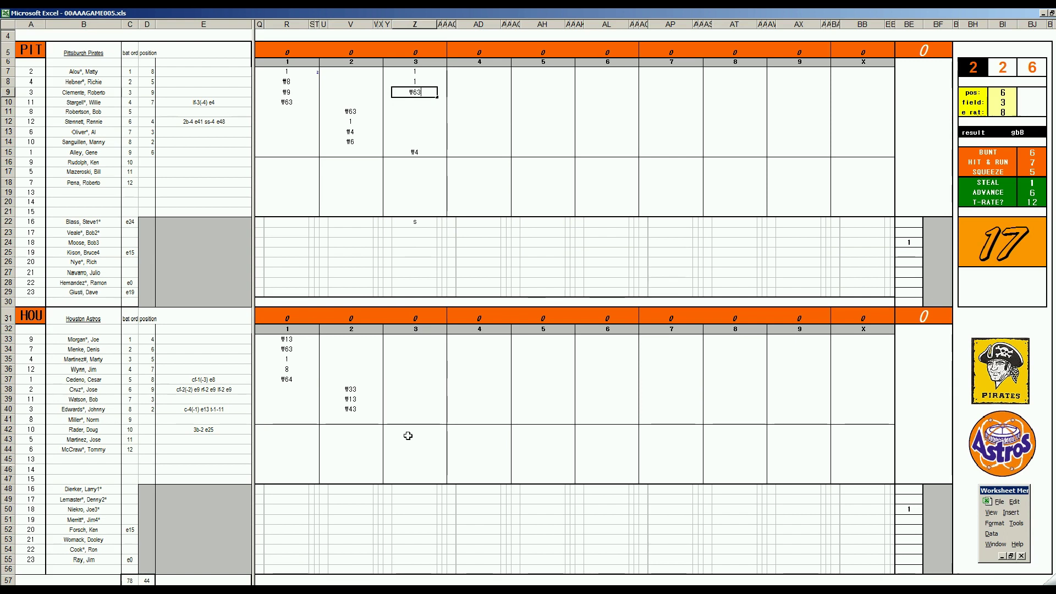
# Enter 8, then record k, k and 1 for Houston's first three third-inning batters.
pyautogui.click(412, 419)
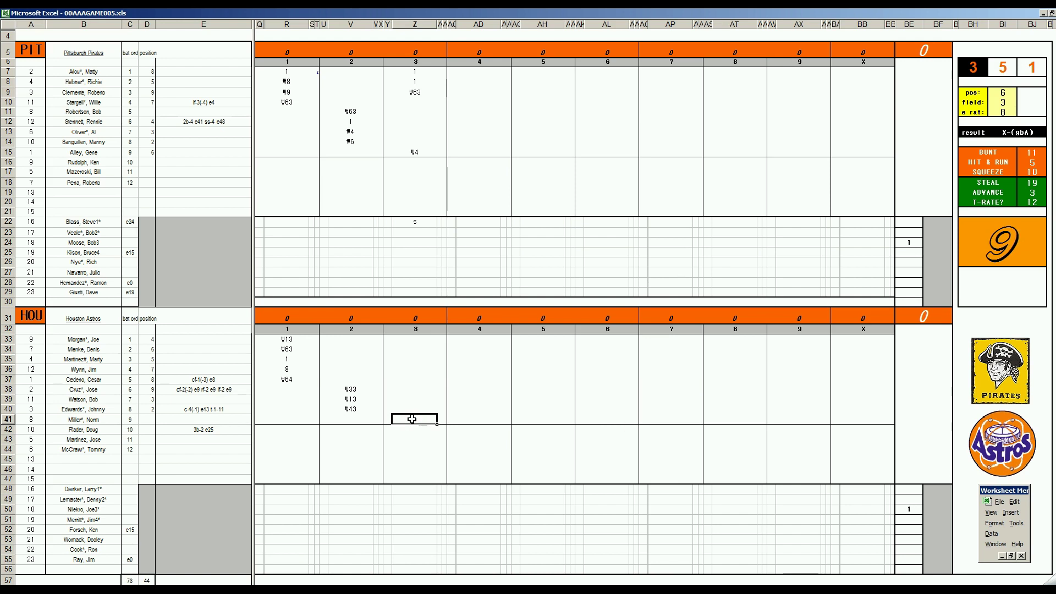
pyautogui.write('8')
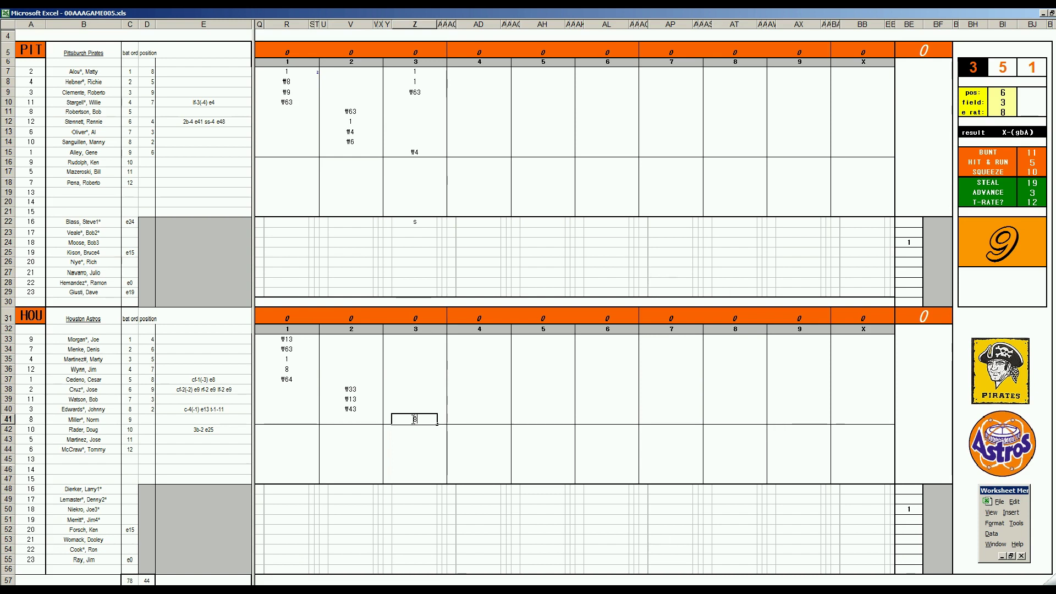
pyautogui.press('Return')
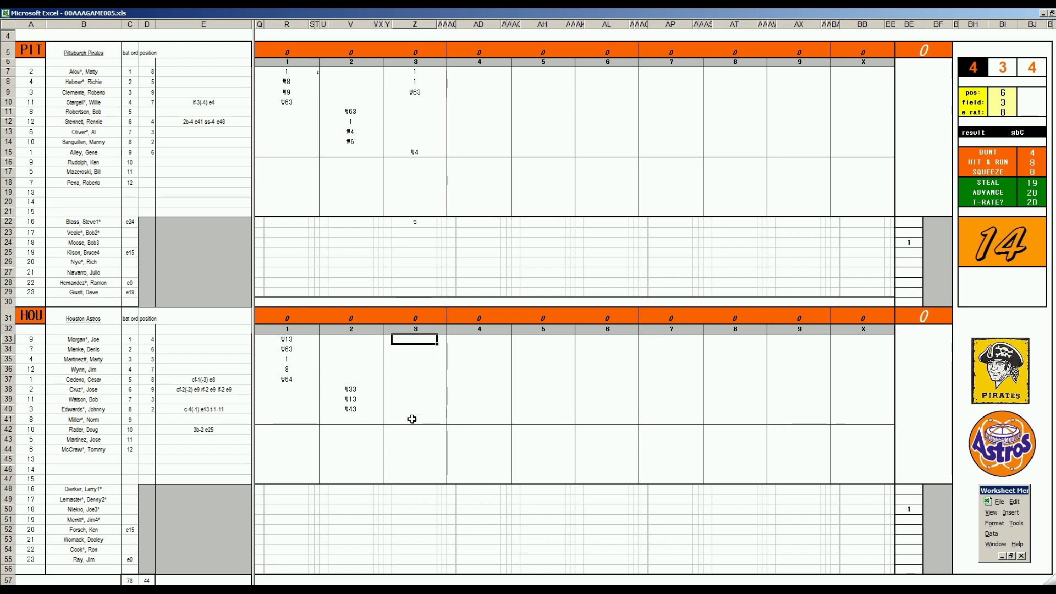
pyautogui.write('k')
pyautogui.press('Return')
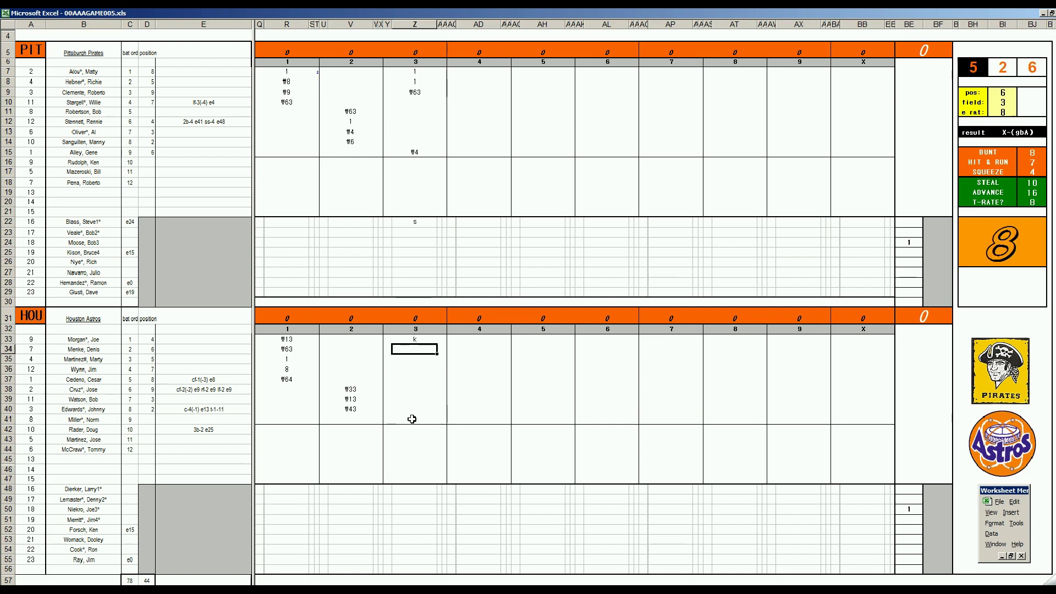
pyautogui.write('k')
pyautogui.press('Return')
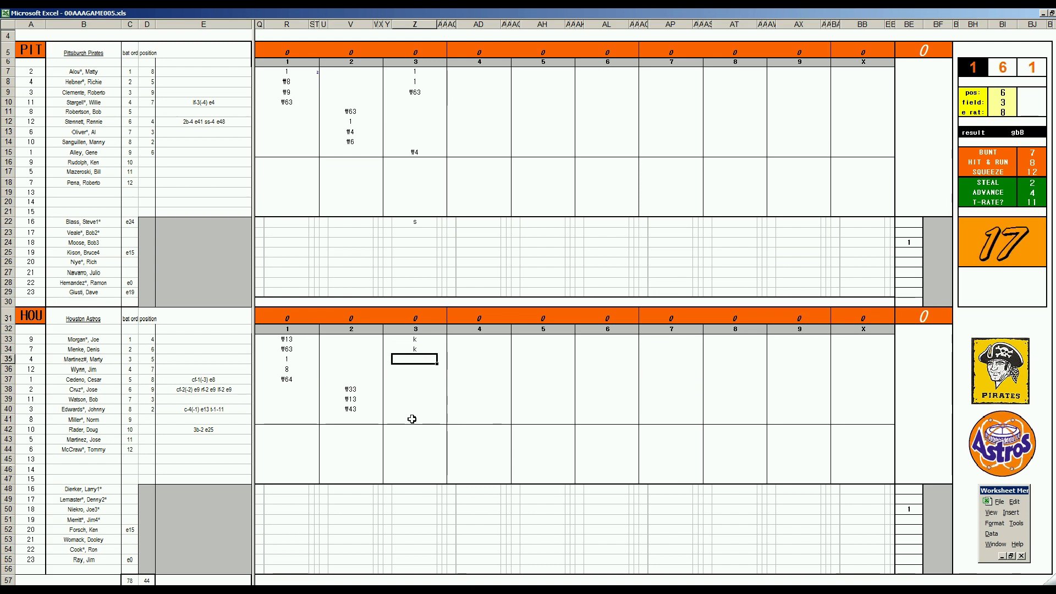
pyautogui.write('1')
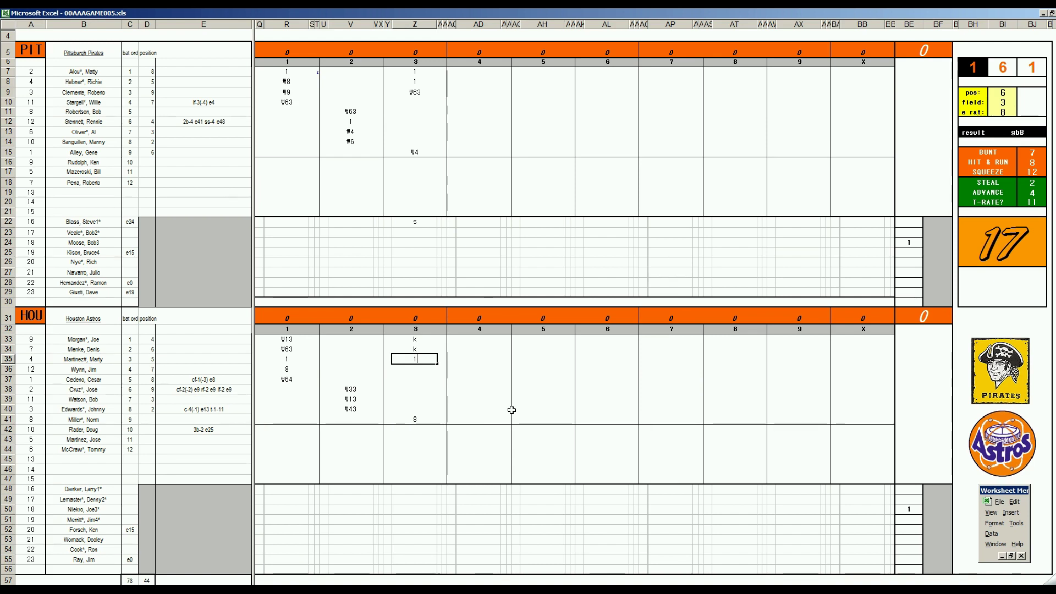
pyautogui.press('Return')
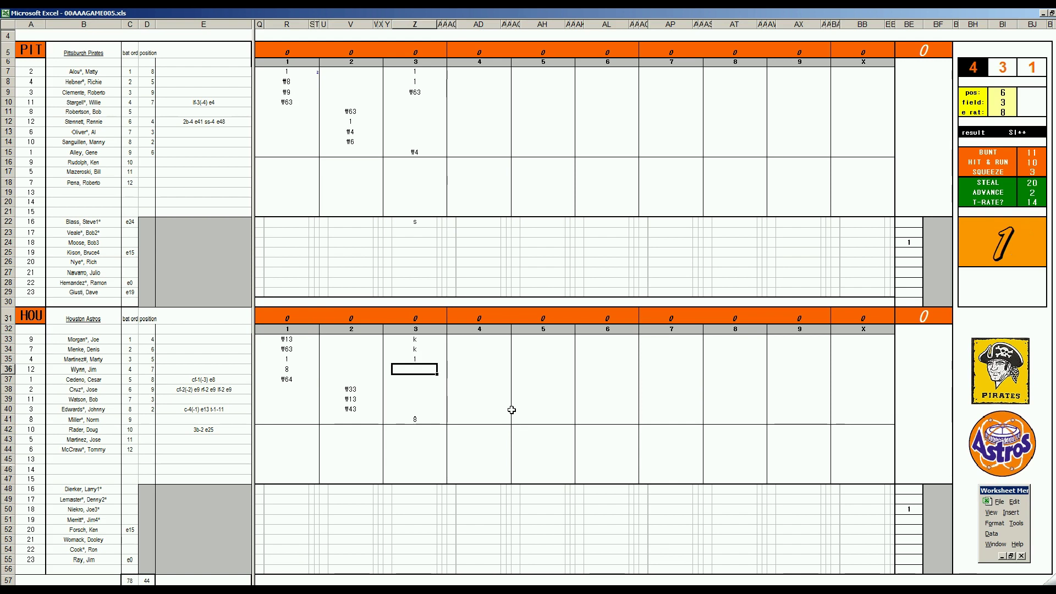
# Set the dice panel to fielder position 4, field rating 4, error rating 41.
pyautogui.write('4')
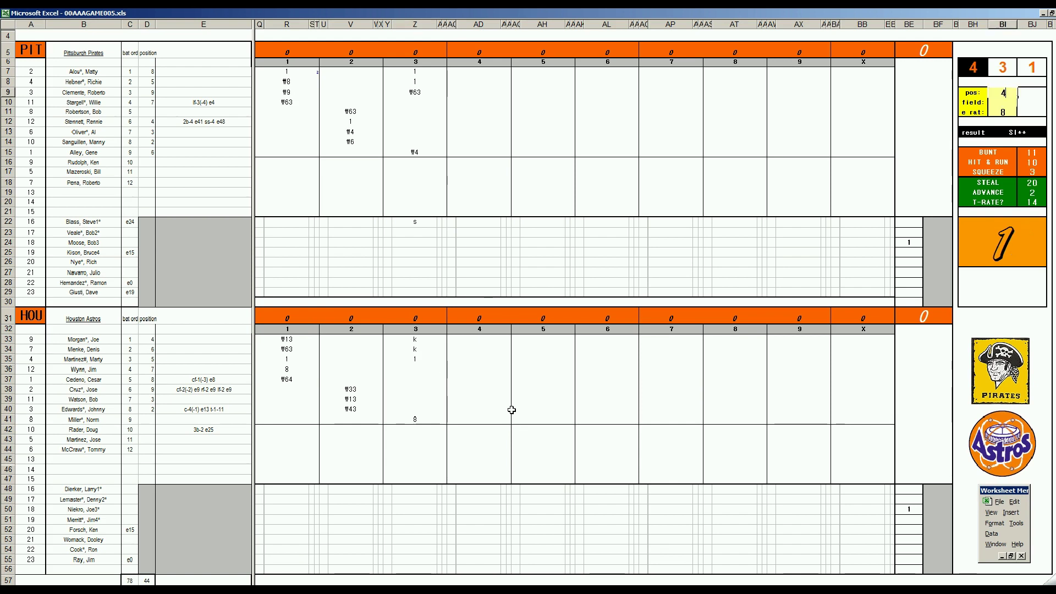
pyautogui.press('Return')
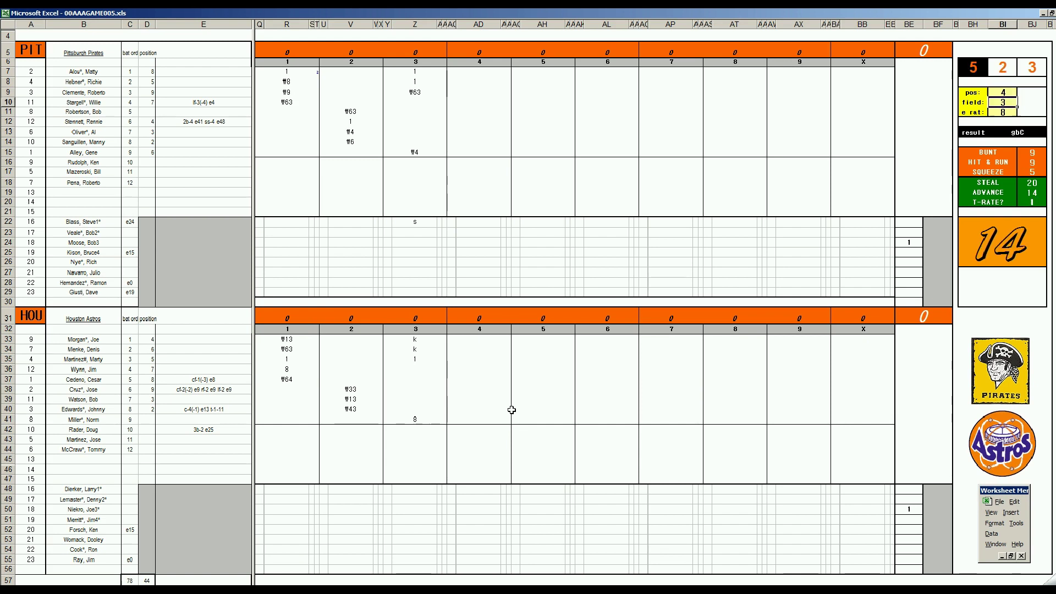
pyautogui.write('4')
pyautogui.press('Return')
pyautogui.write('41')
pyautogui.press('Return')
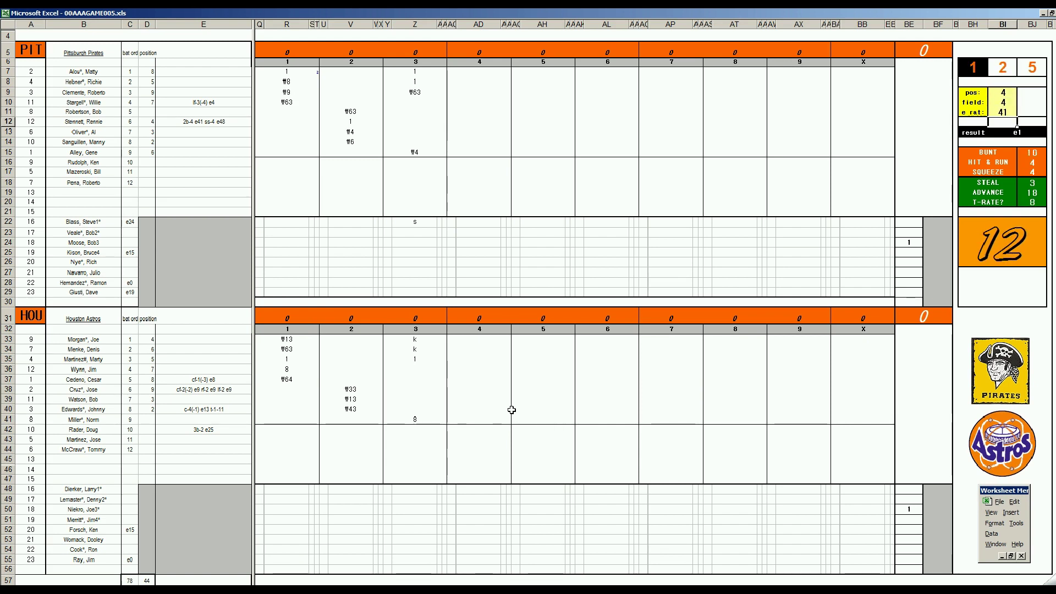
# Record e4 for the fourth batter and set position 6, field rating 2, error rating 24.
pyautogui.click(420, 369)
pyautogui.write('e4')
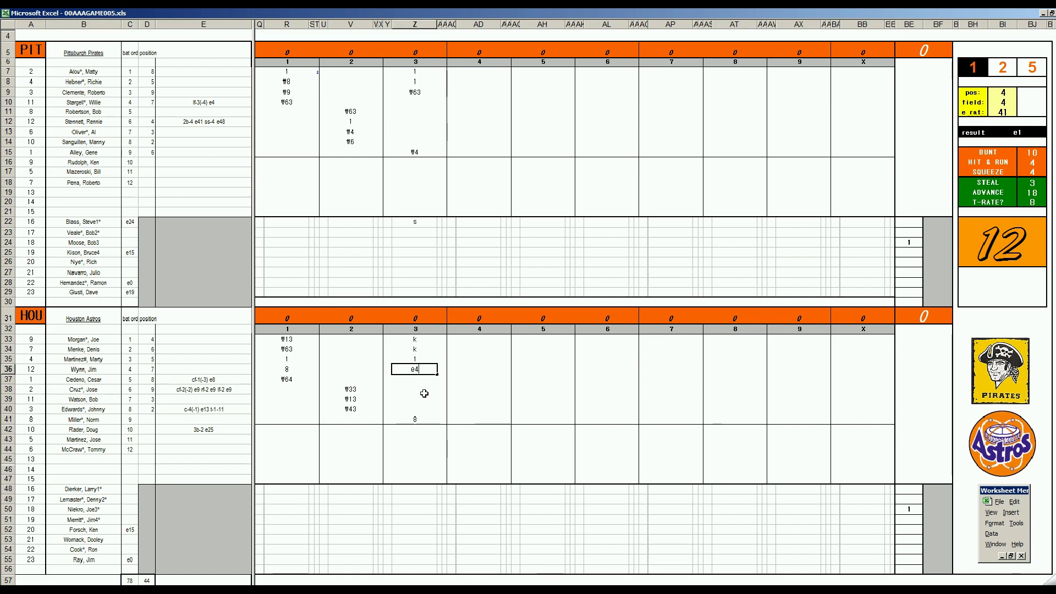
pyautogui.press('Return')
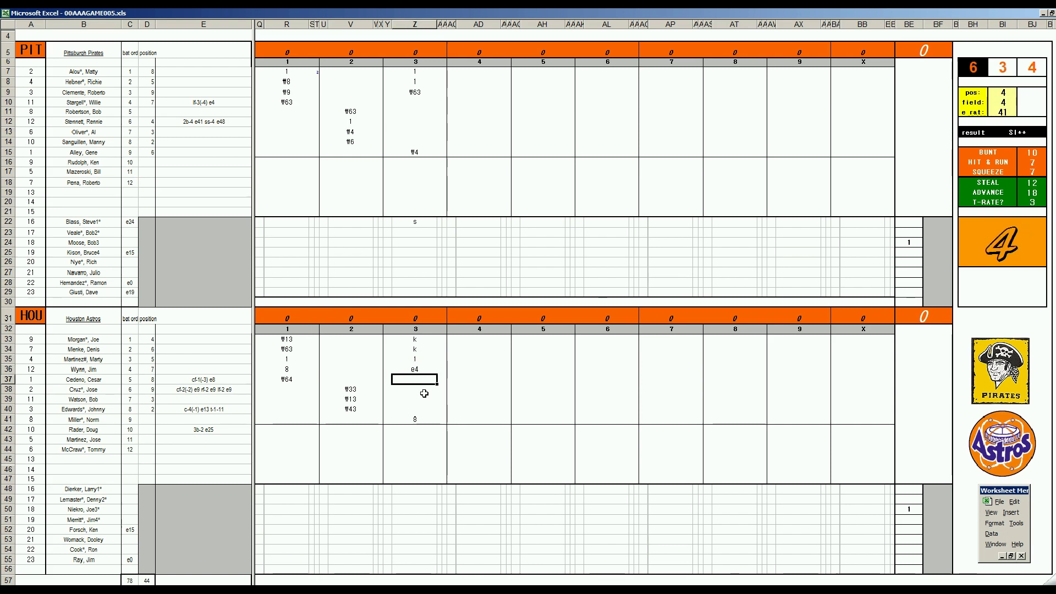
pyautogui.hotkey('ctrl', 'g')
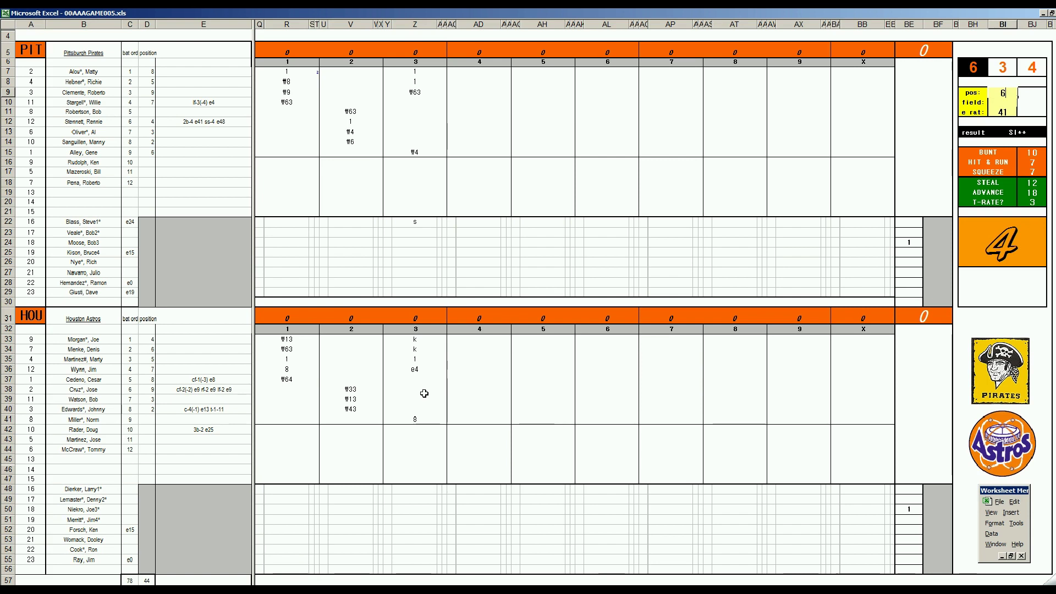
pyautogui.press('Return')
pyautogui.write('2')
pyautogui.press('Return')
pyautogui.write('24')
pyautogui.press('Return')
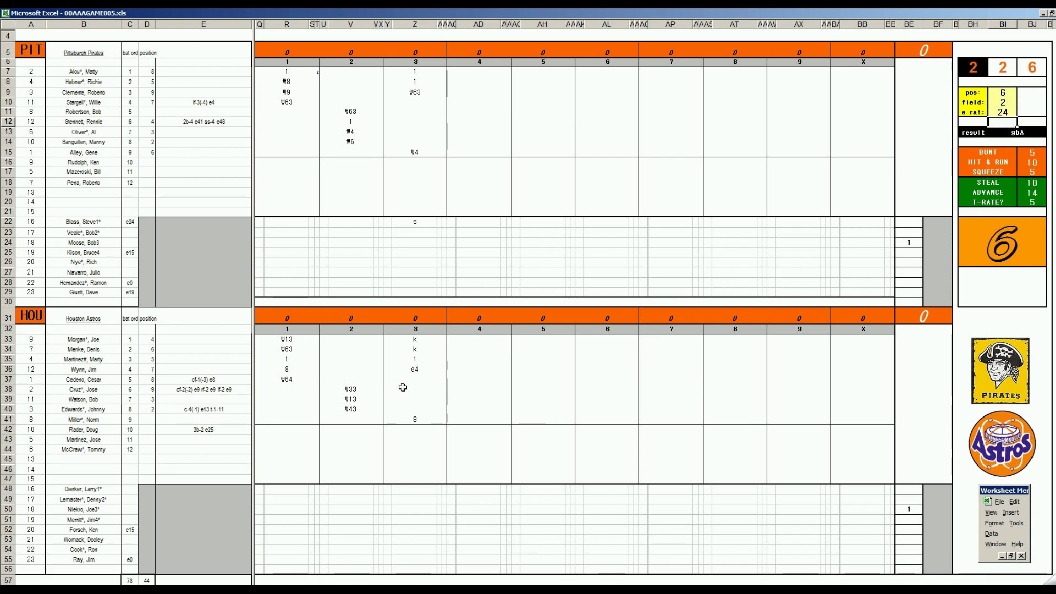
pyautogui.click(415, 379)
# Commit ₩63, then log Pittsburgh's fourth inning as k, ₩43, 1, 1 and ₩5 in AD10–AD14.
pyautogui.write('#63')
pyautogui.click(459, 104)
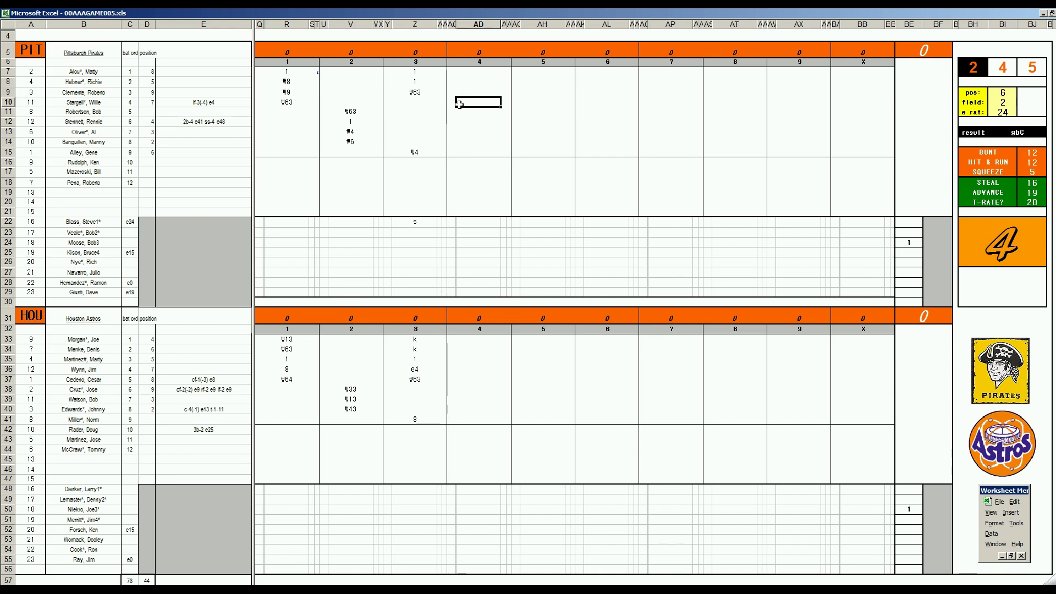
pyautogui.write('k')
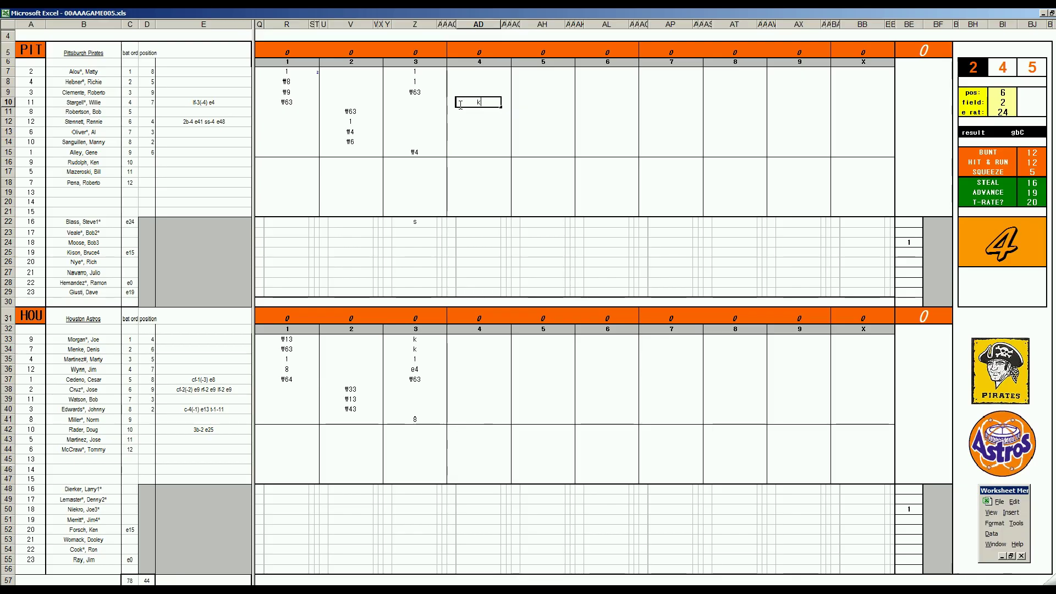
pyautogui.press('Return')
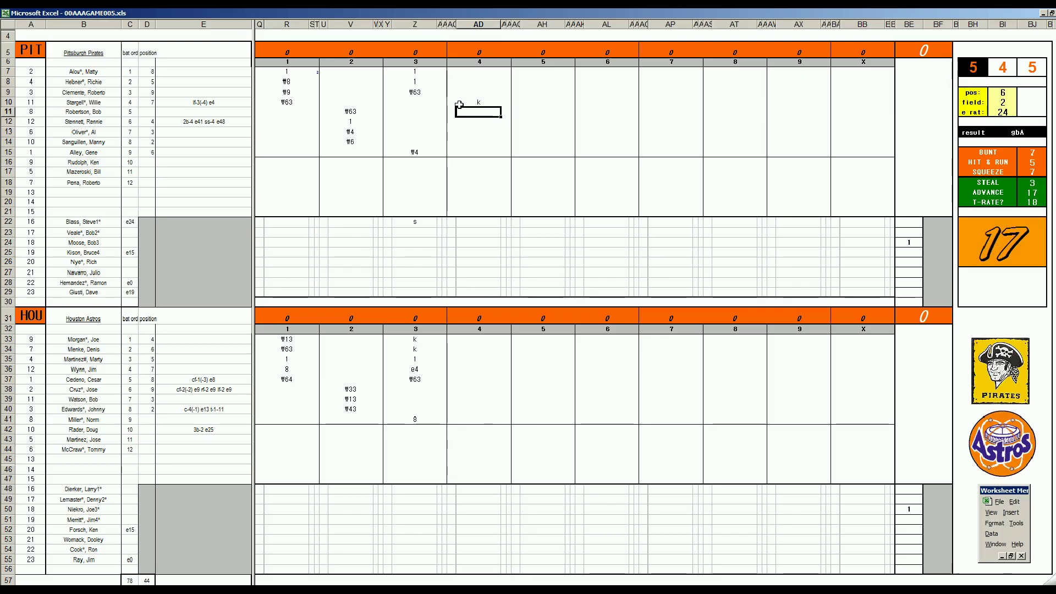
pyautogui.write('\\43')
pyautogui.press('Return')
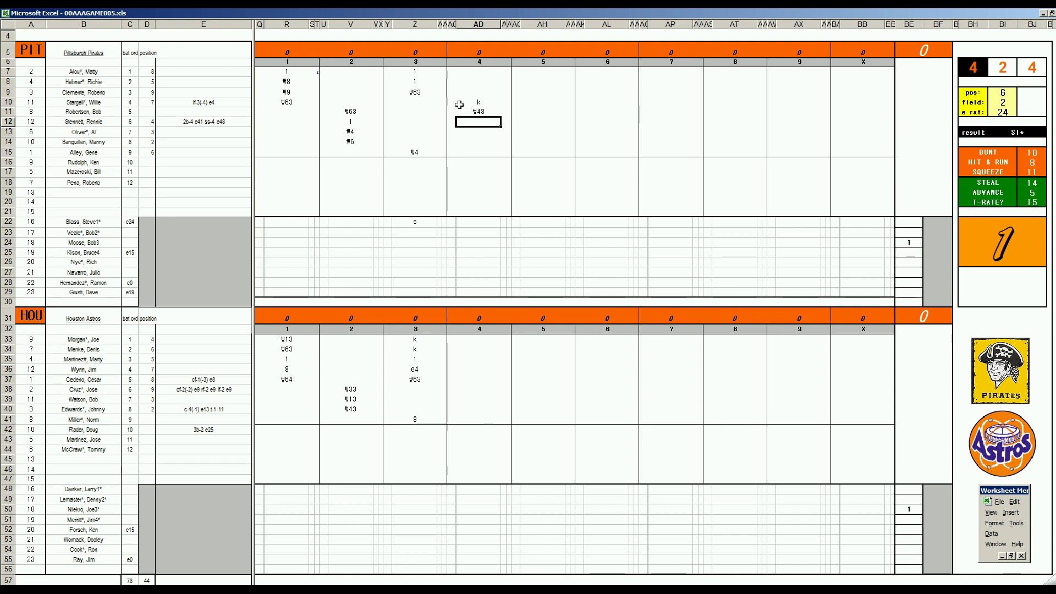
pyautogui.write('1')
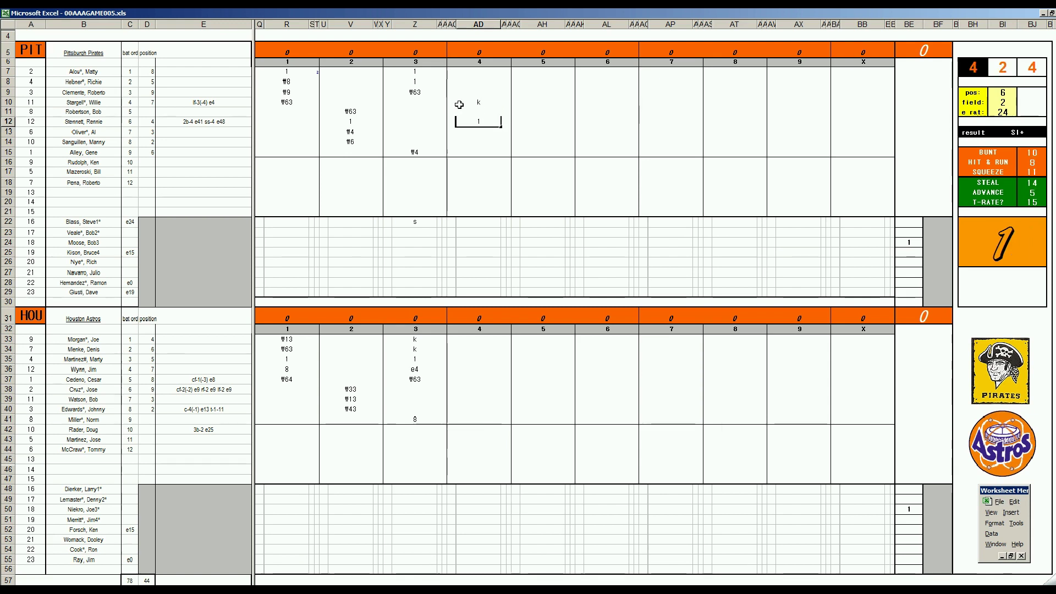
pyautogui.press('Return')
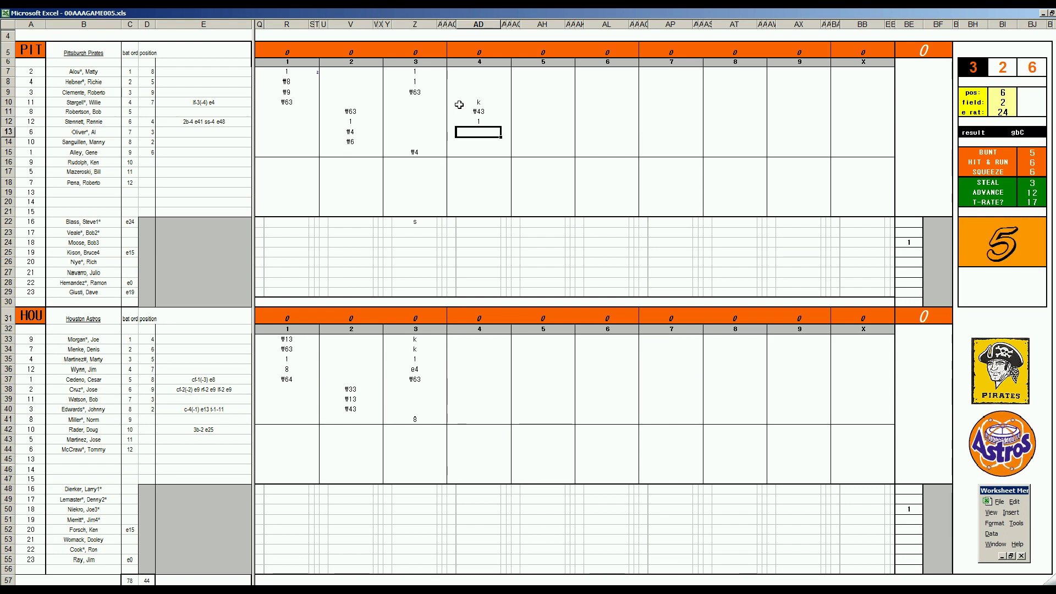
pyautogui.write('1')
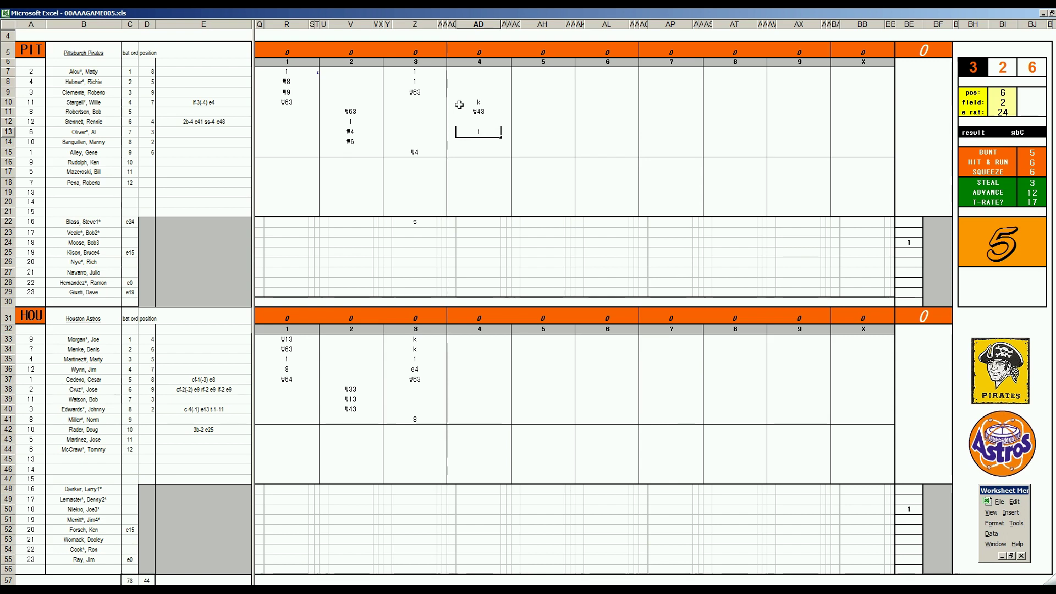
pyautogui.press('Return')
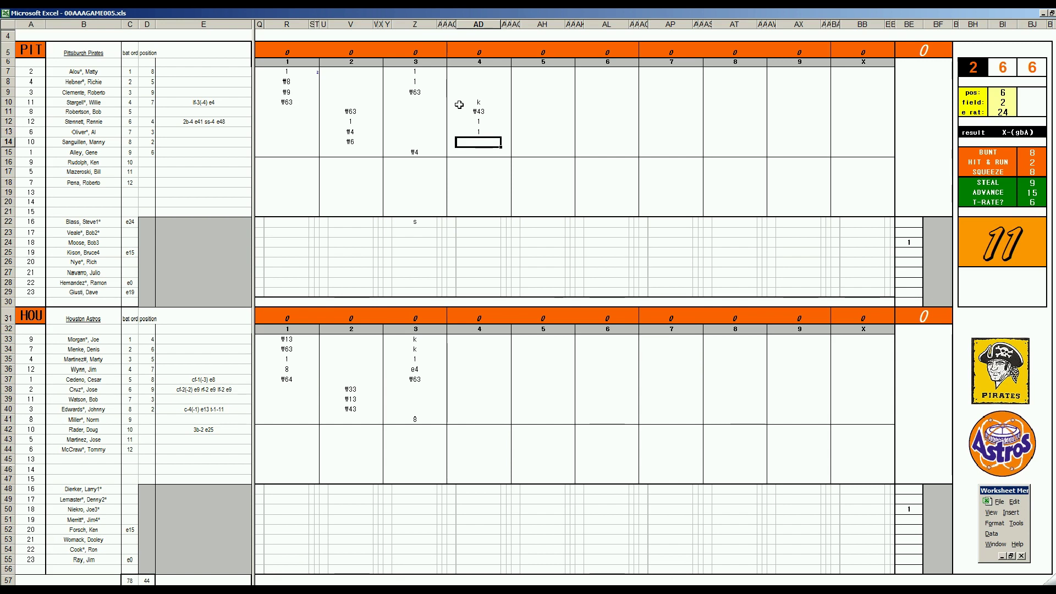
pyautogui.write('\\5')
# Commit ₩5 and record Houston's fourth inning as 8, k and ₩163.
pyautogui.click(477, 390)
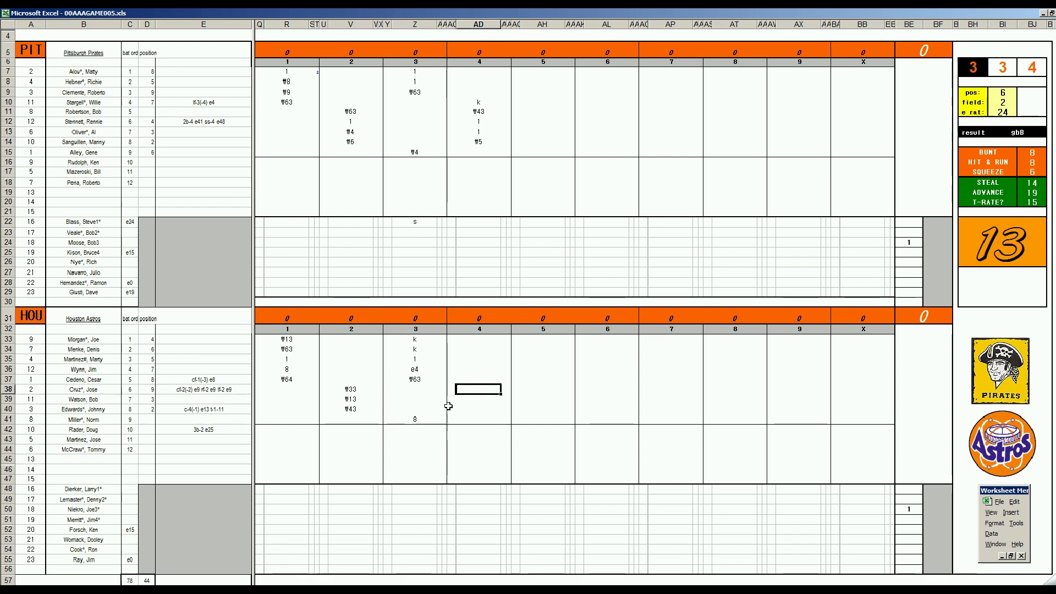
pyautogui.write('8')
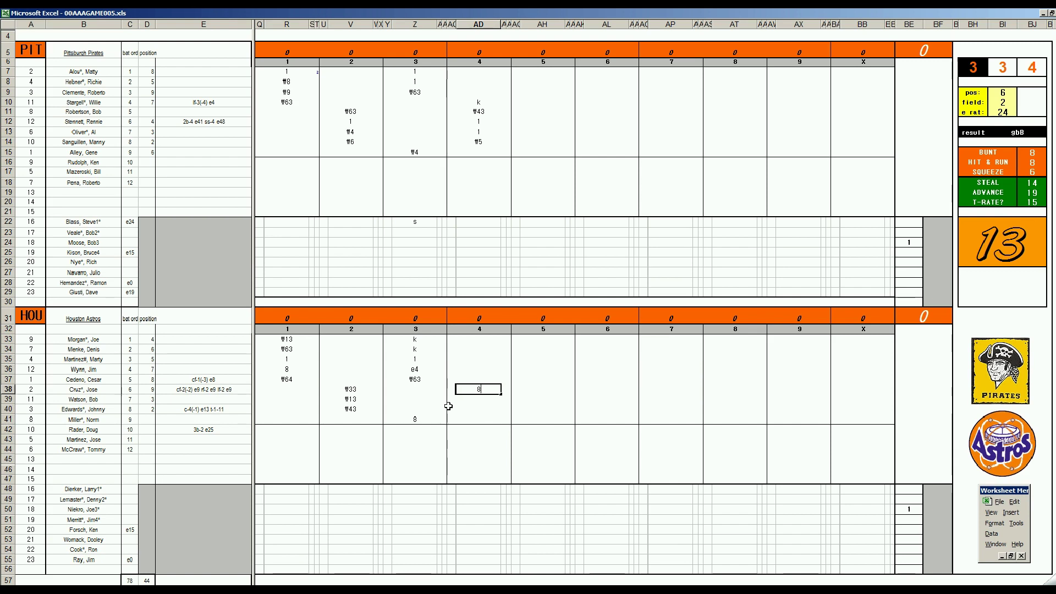
pyautogui.press('Return')
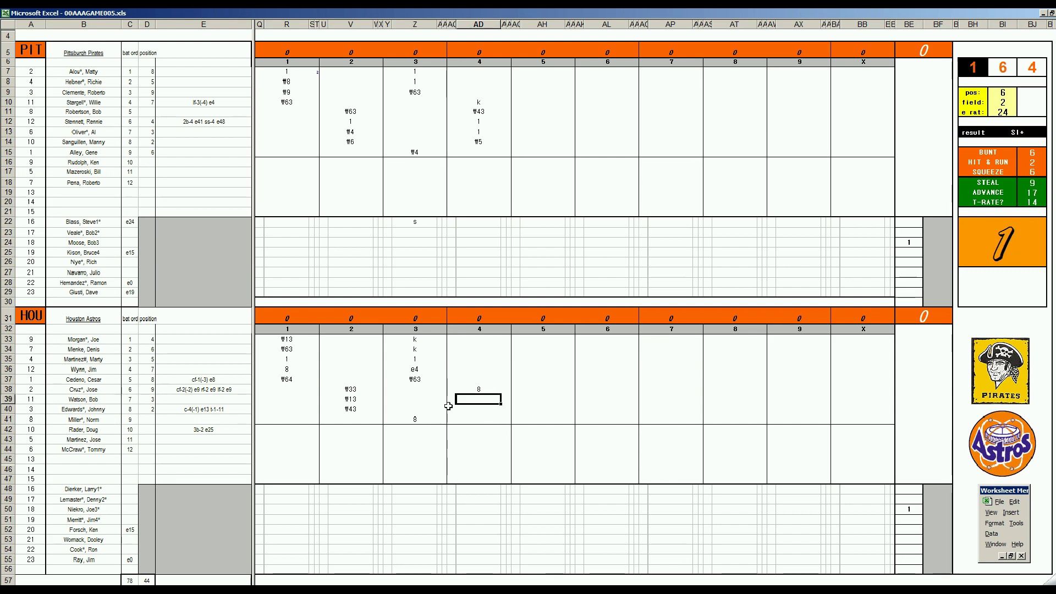
pyautogui.write('k')
pyautogui.press('Return')
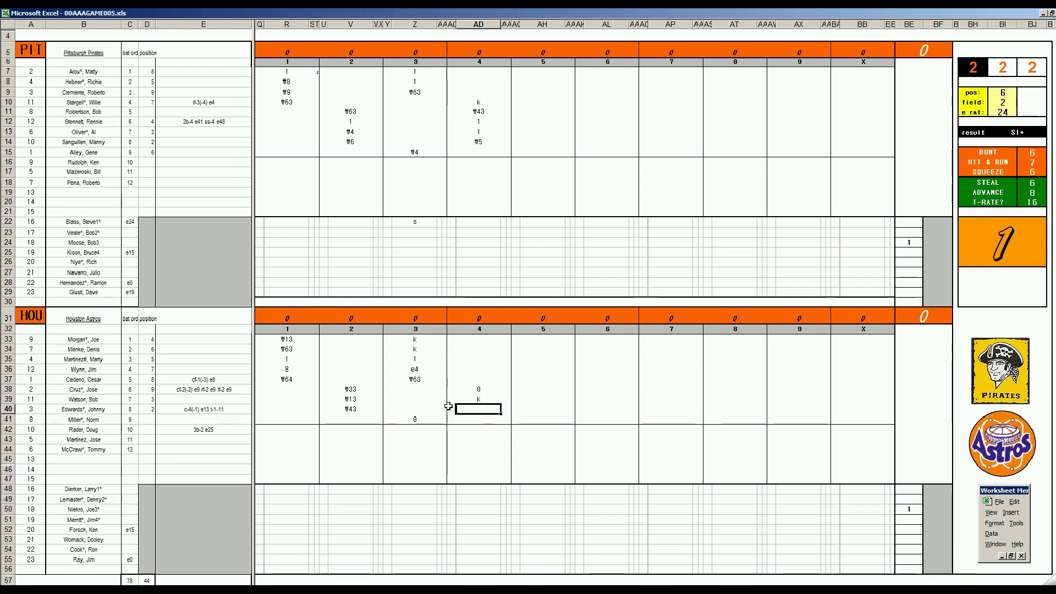
pyautogui.write('#163')
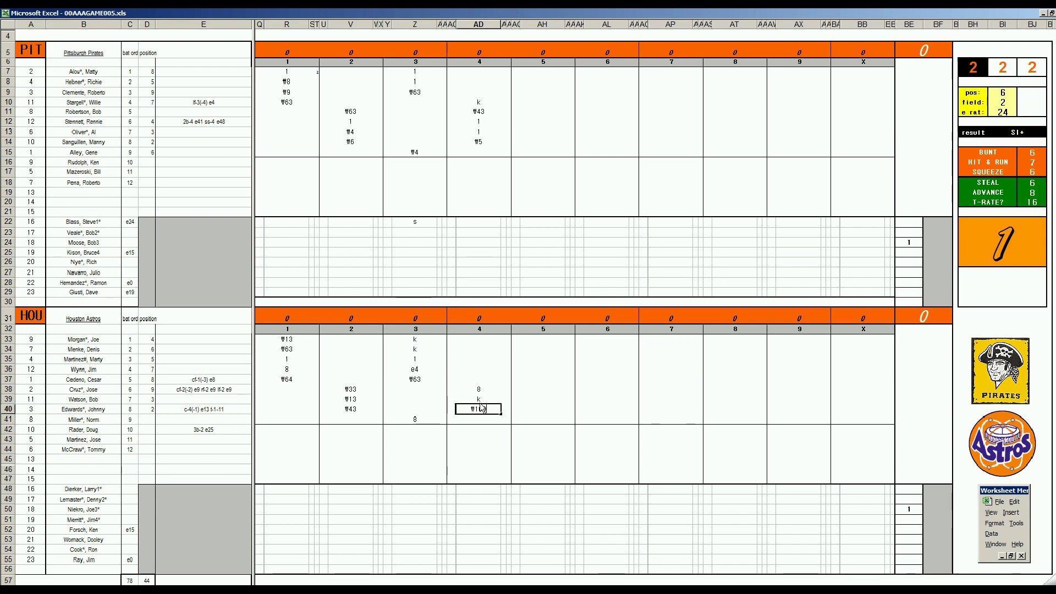
pyautogui.click(541, 153)
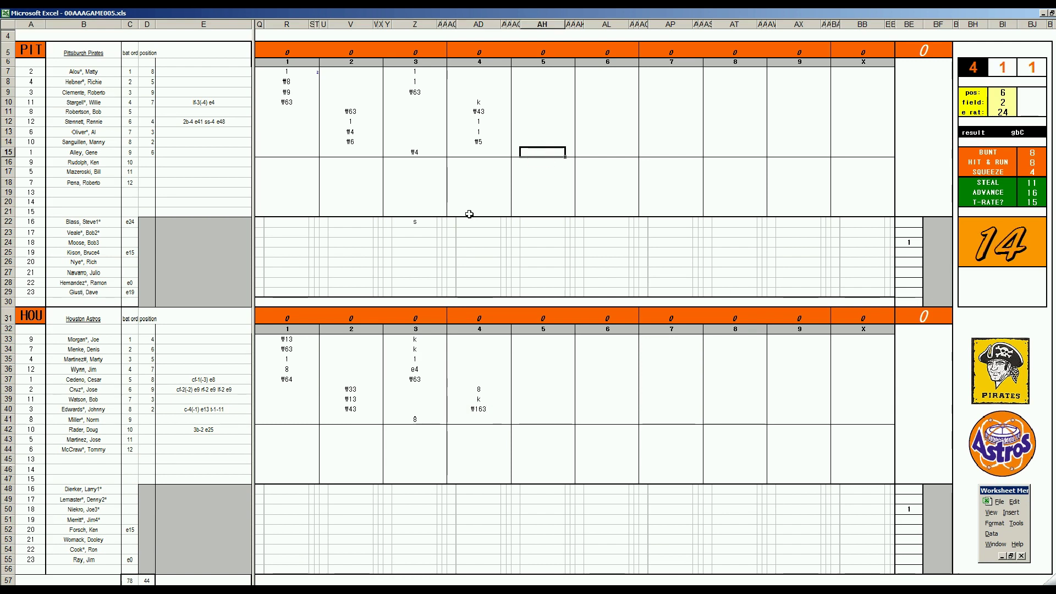
# Start Pittsburgh's fifth inning with ₩8, #4, 1 and k.
pyautogui.write('#8')
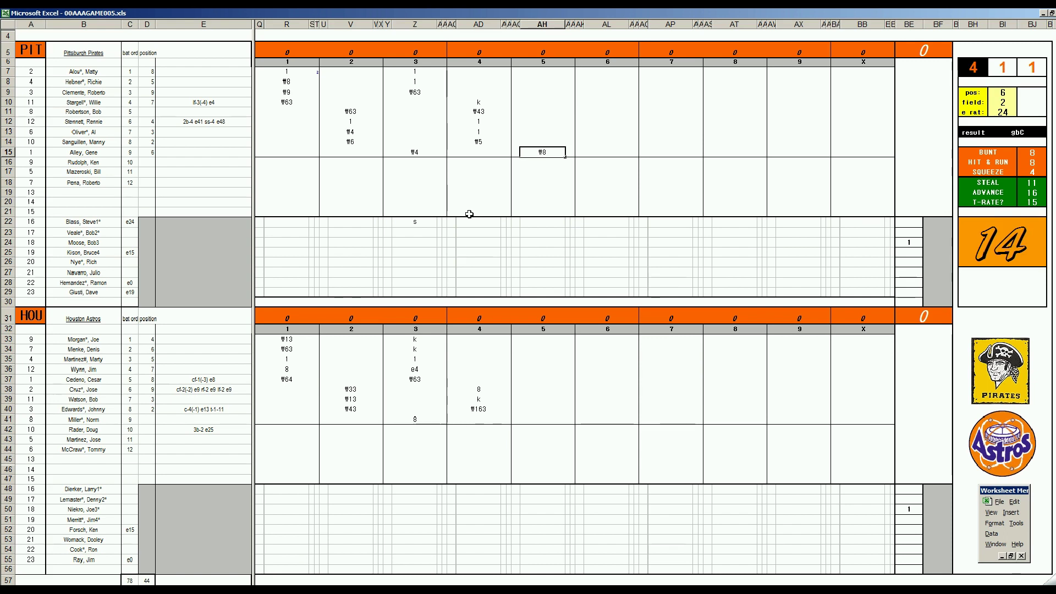
pyautogui.press('Return')
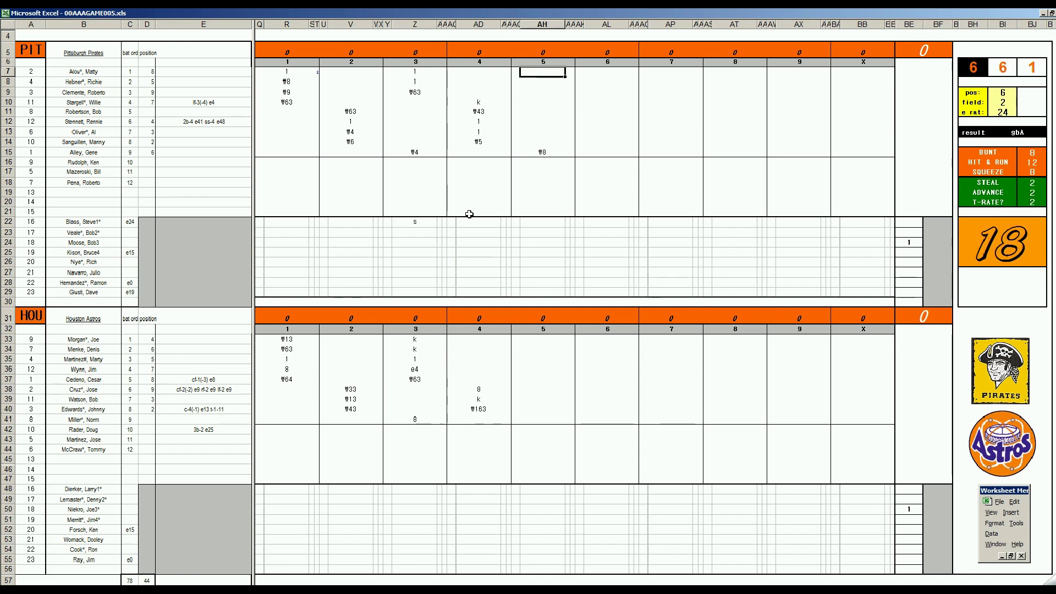
pyautogui.write('#4')
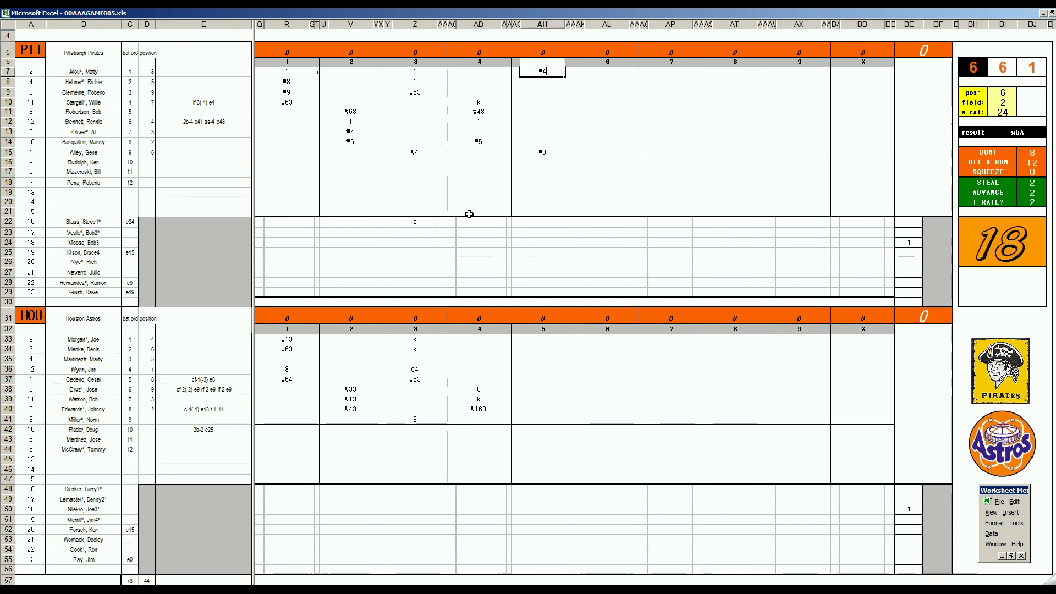
pyautogui.press('Return')
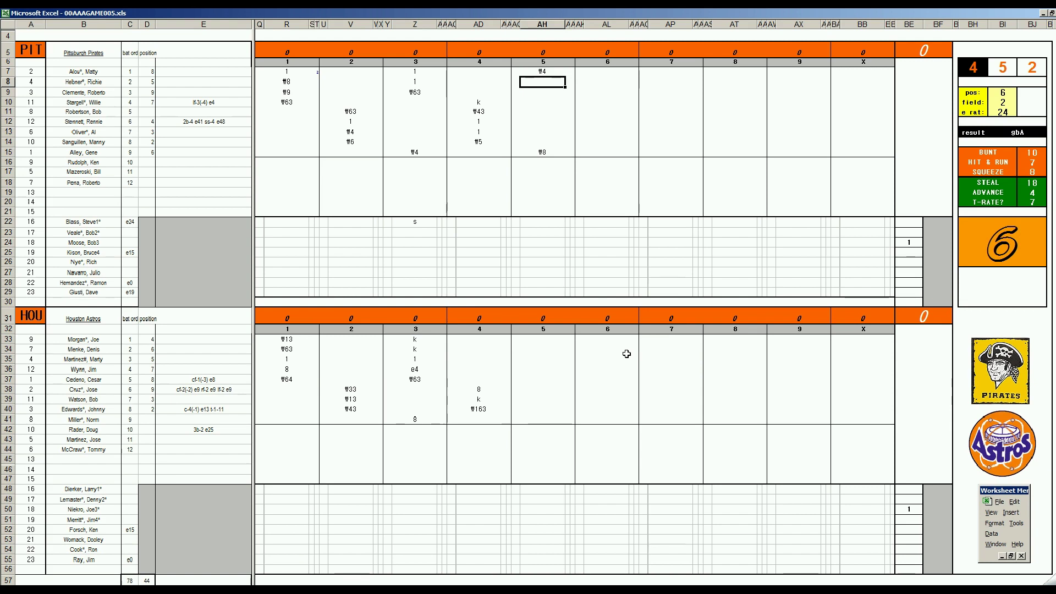
pyautogui.write('1')
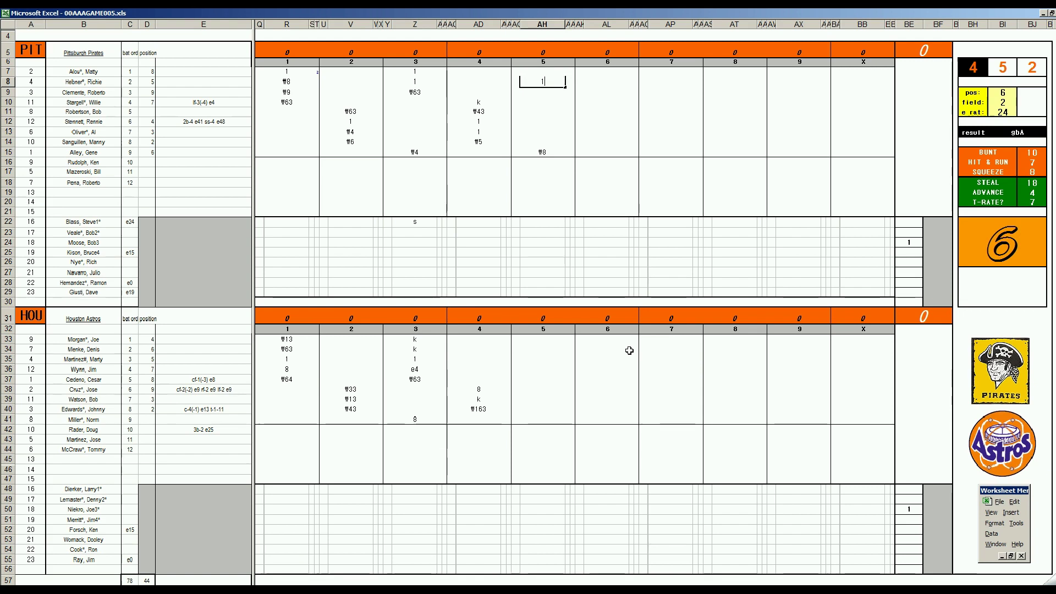
pyautogui.press('Return')
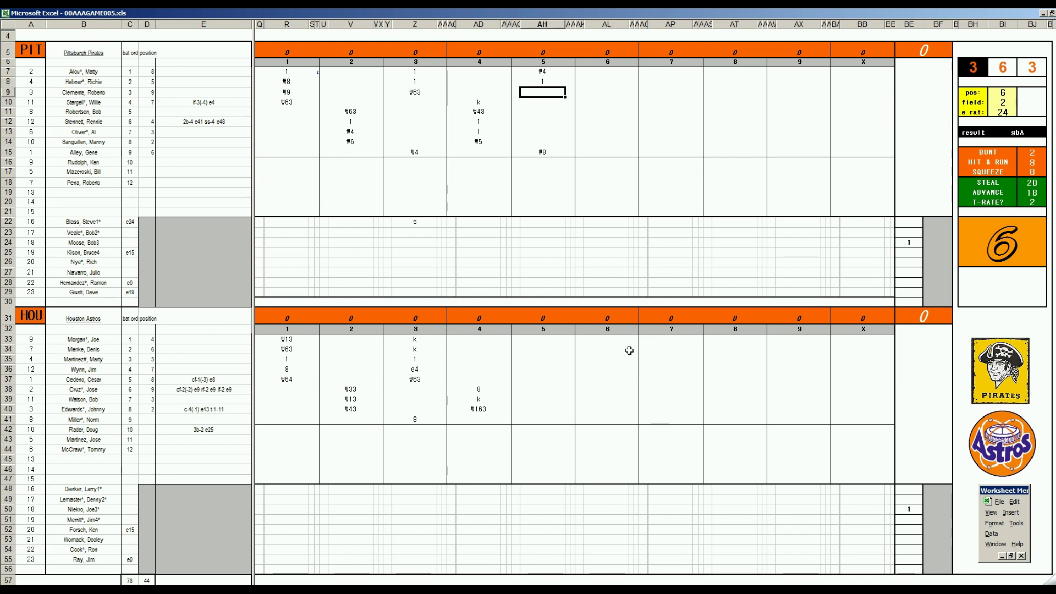
pyautogui.write('k')
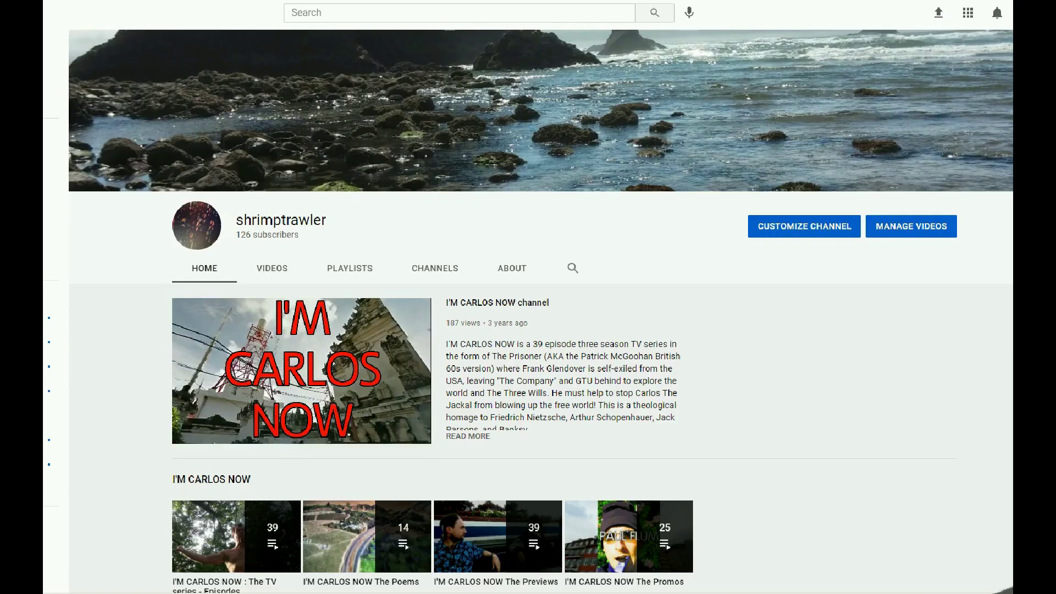
pyautogui.scroll(-4, 540, 311)
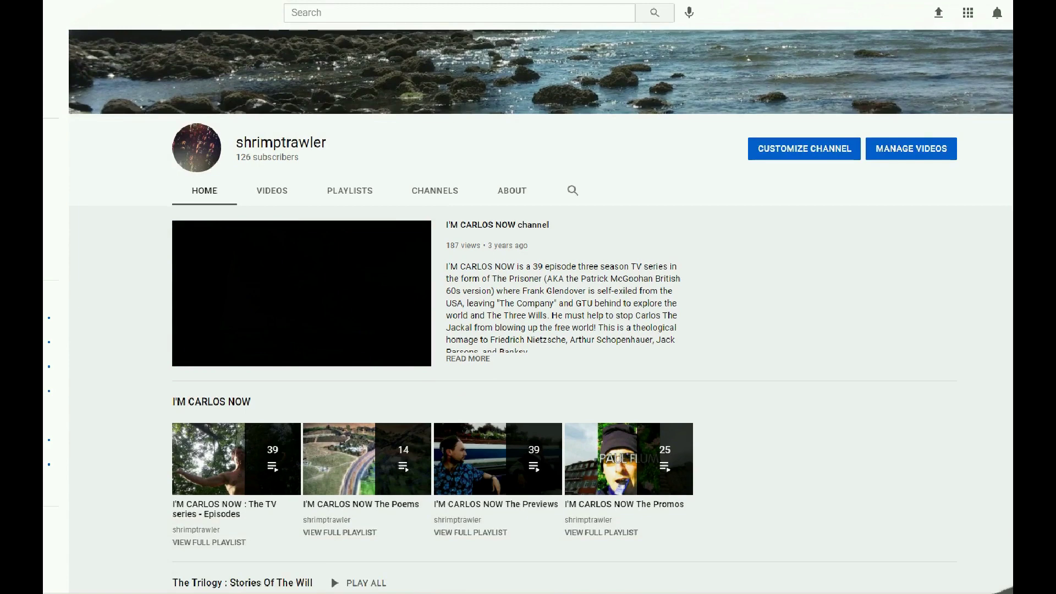
pyautogui.scroll(-5, 540, 312)
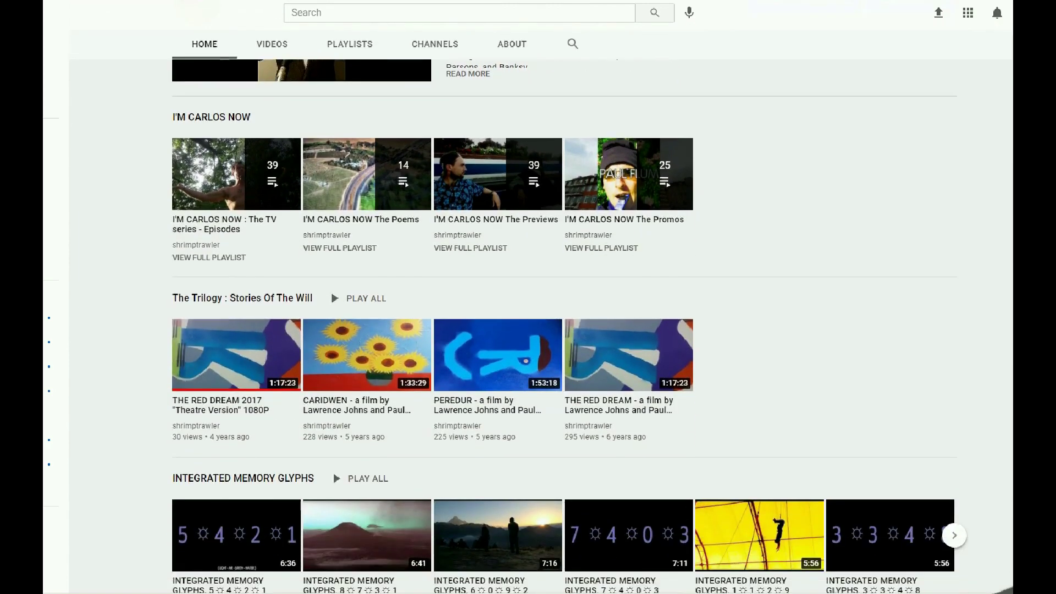
pyautogui.scroll(-1, 540, 312)
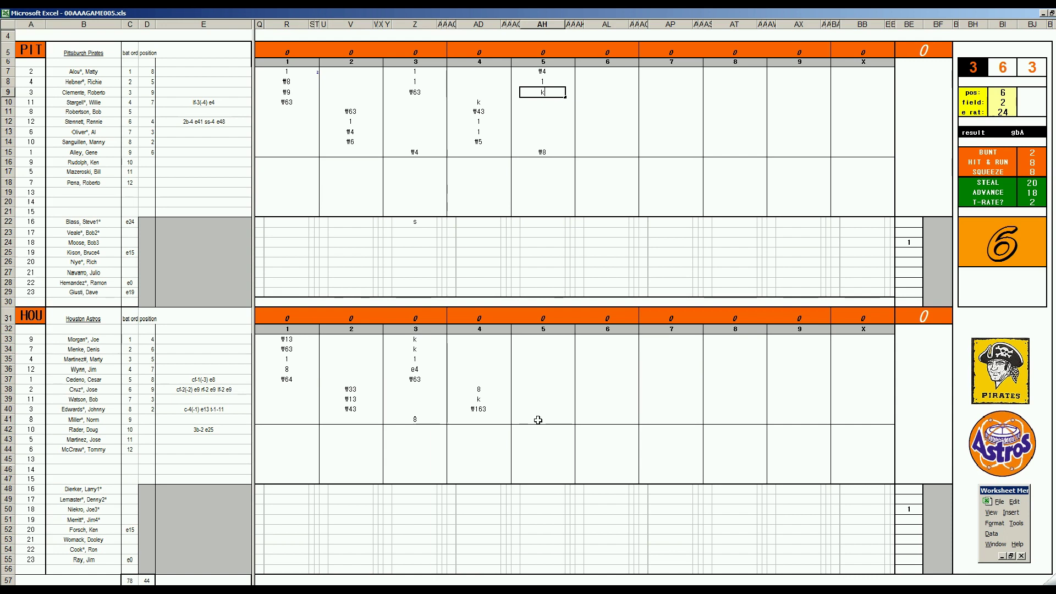
# Enter #8 in AH41, then #4 and 8 in AH33–AH34 for Houston's fifth.
pyautogui.click(538, 421)
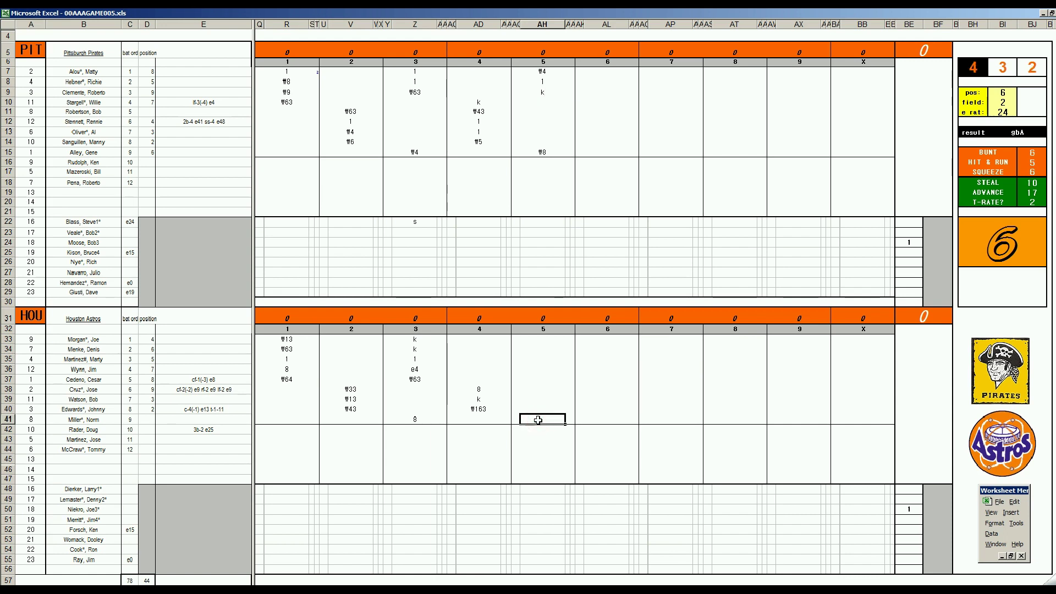
pyautogui.write('#8')
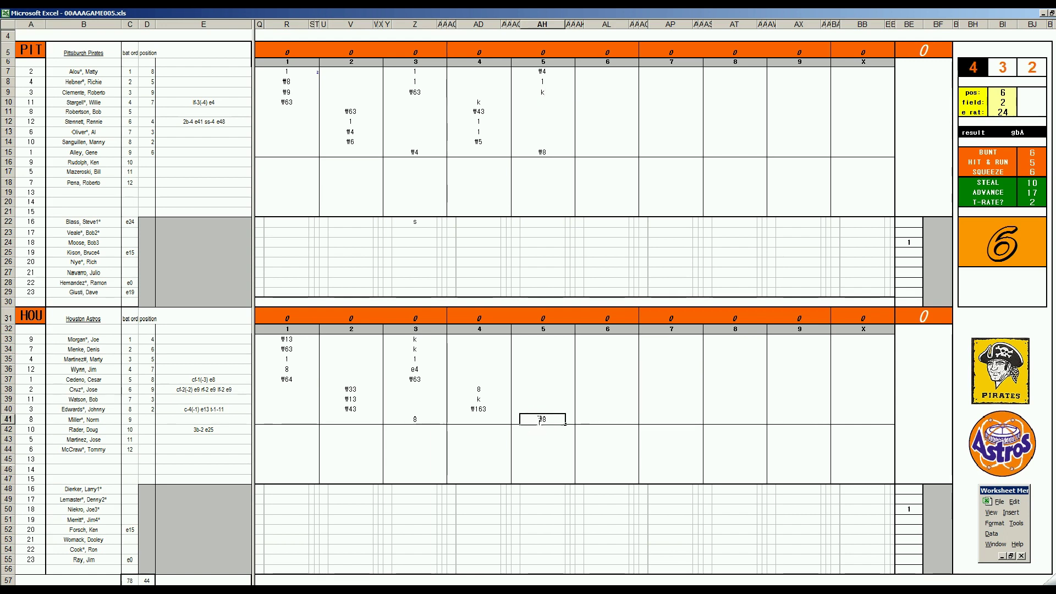
pyautogui.press('Up')
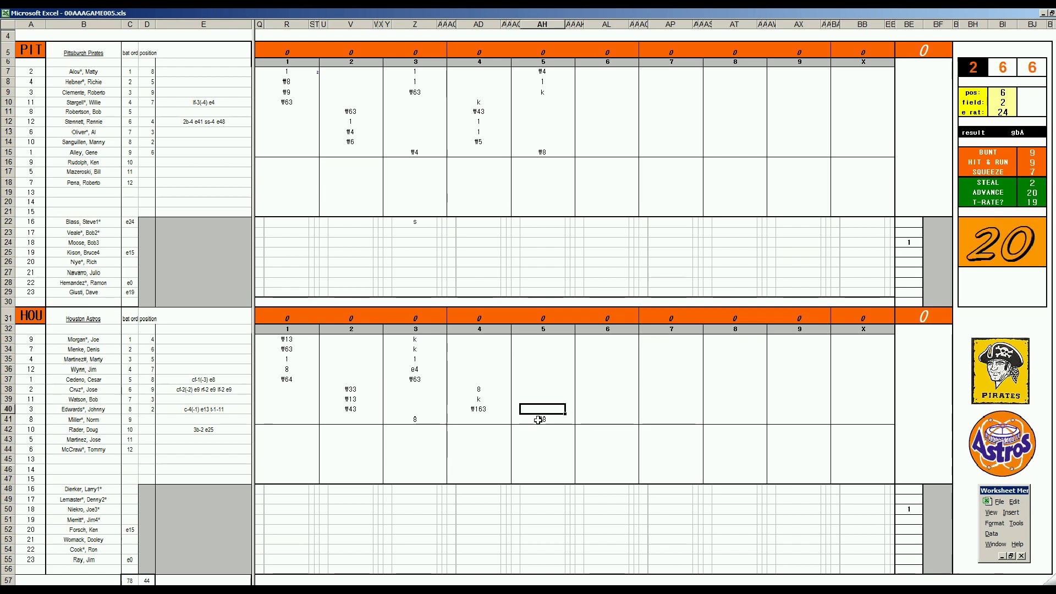
pyautogui.press('Up')
pyautogui.press('Up')
pyautogui.press('Up')
pyautogui.press('Up')
pyautogui.press('Up')
pyautogui.press('Up')
pyautogui.press('Up')
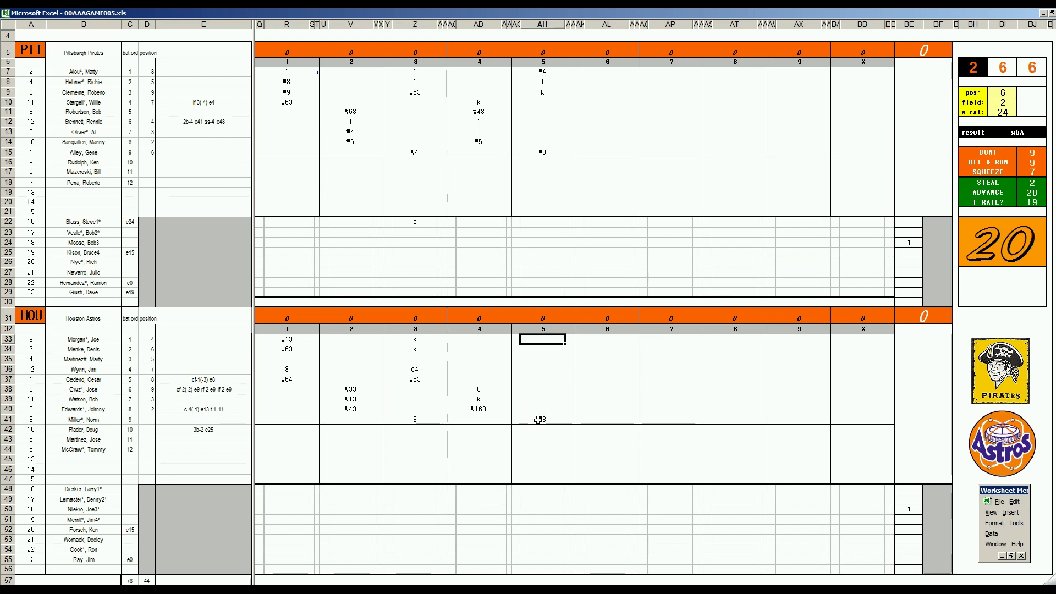
pyautogui.write('#4')
pyautogui.press('Return')
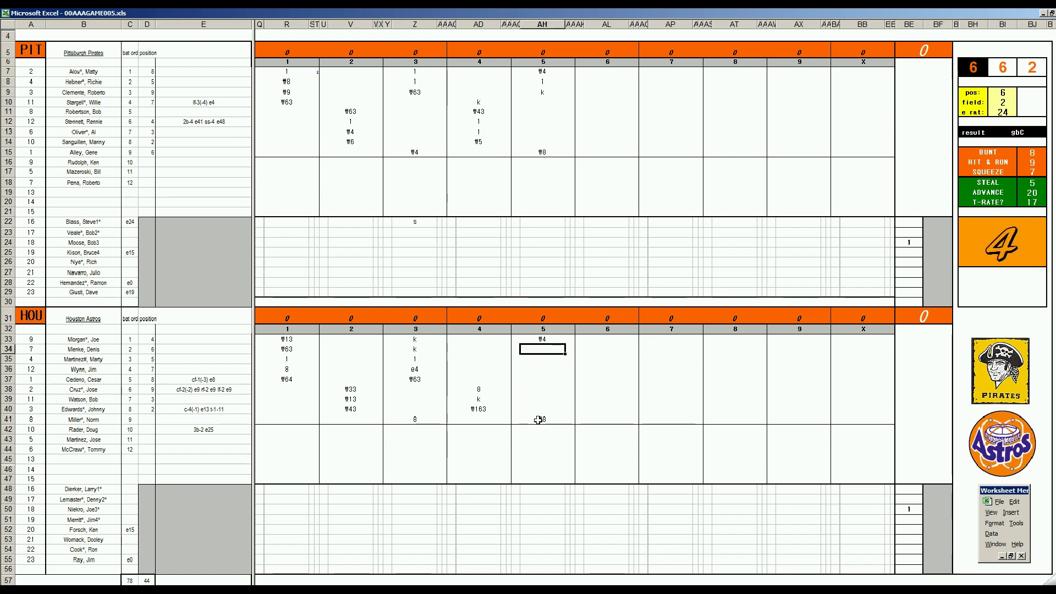
pyautogui.write('8')
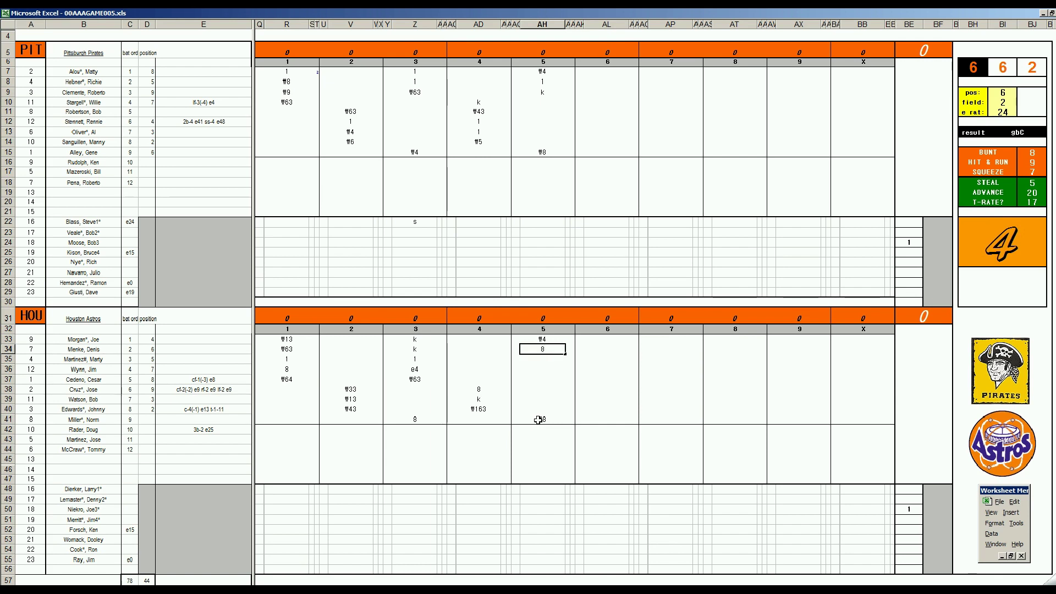
pyautogui.press('Return')
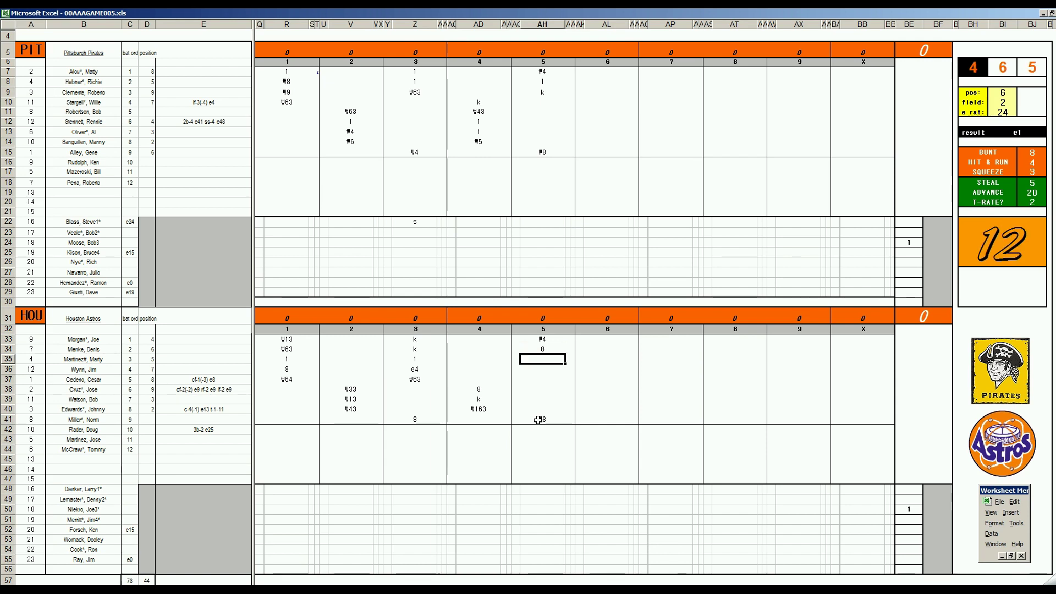
# Set the dice panel's pos to 3 and field to 2.
pyautogui.press('Tab')
pyautogui.write('3')
pyautogui.press('Return')
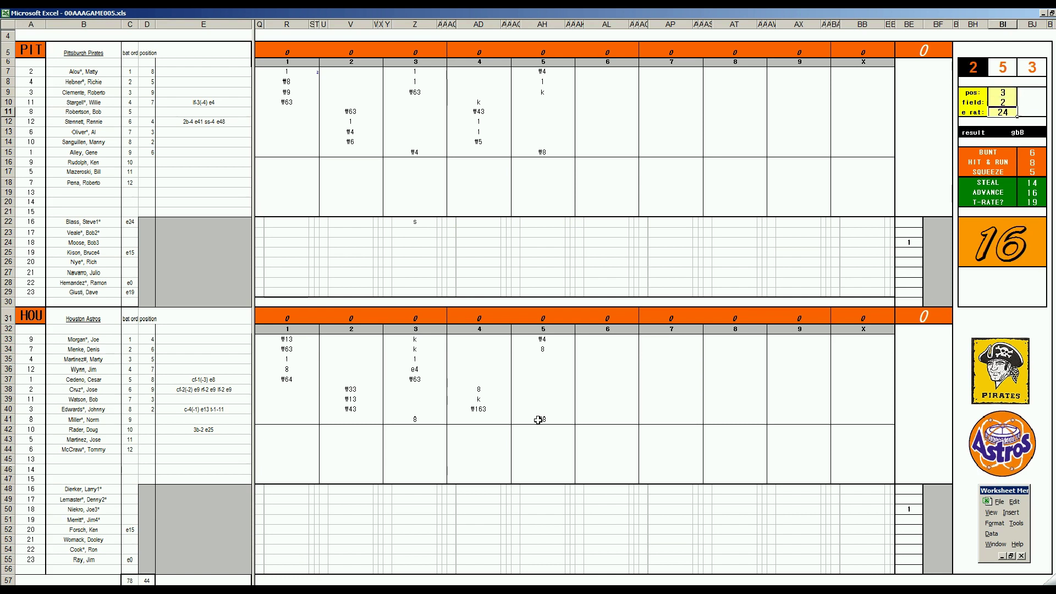
pyautogui.write('2')
pyautogui.press('Return')
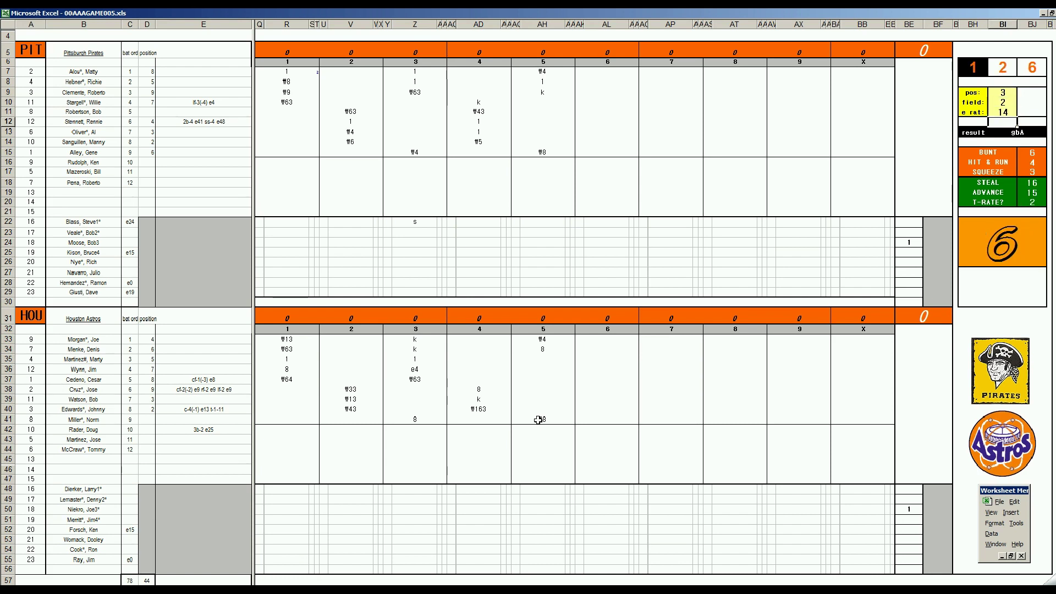
pyautogui.click(547, 360)
# Commit #33 in AH35 and open the Pirates' sixth with k and 8 in AL10–AL11.
pyautogui.write('#33')
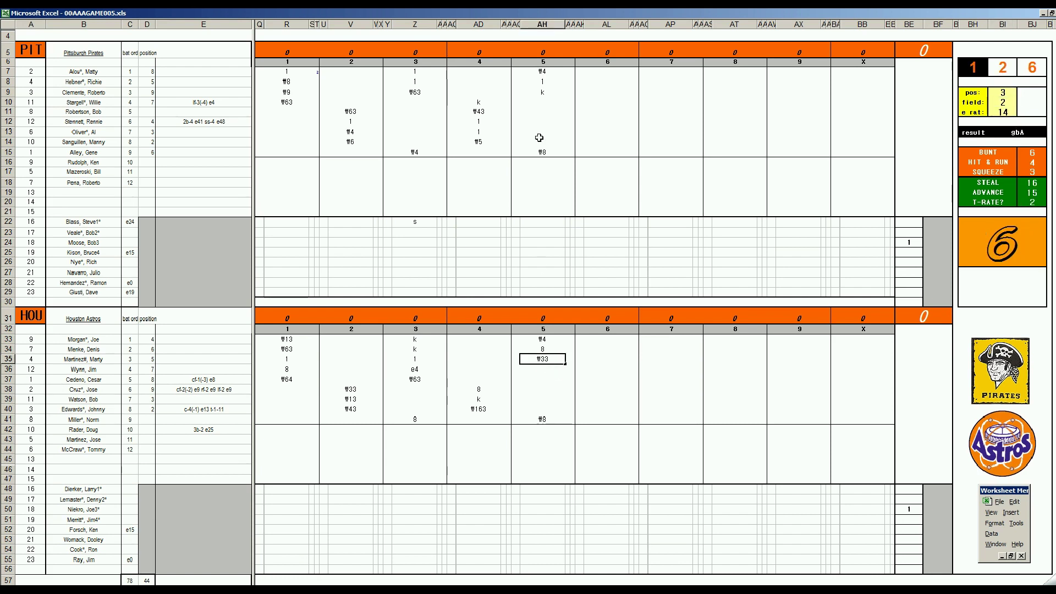
pyautogui.click(593, 102)
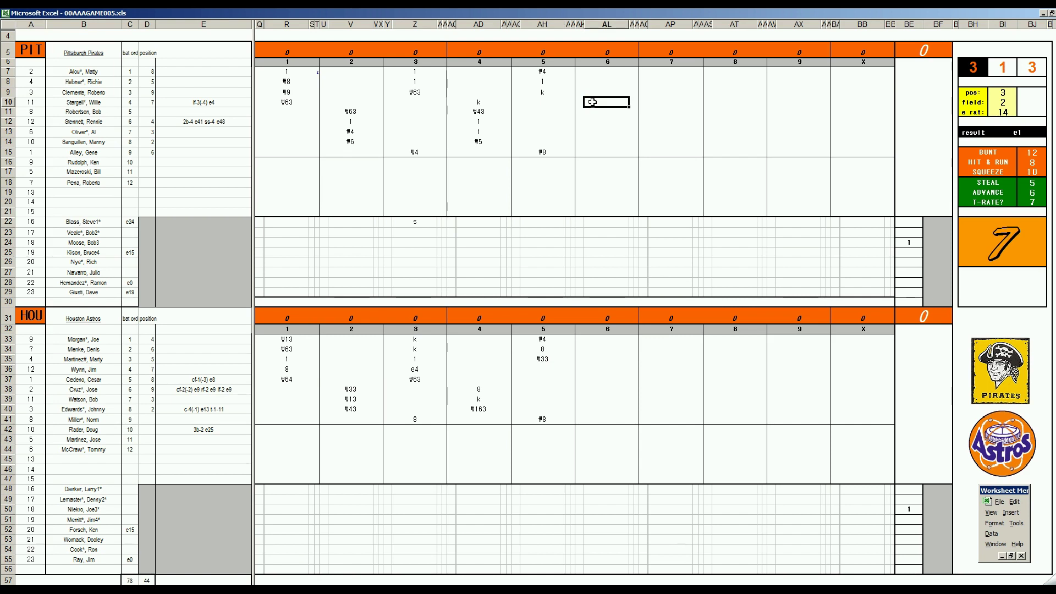
pyautogui.write('k')
pyautogui.press('Return')
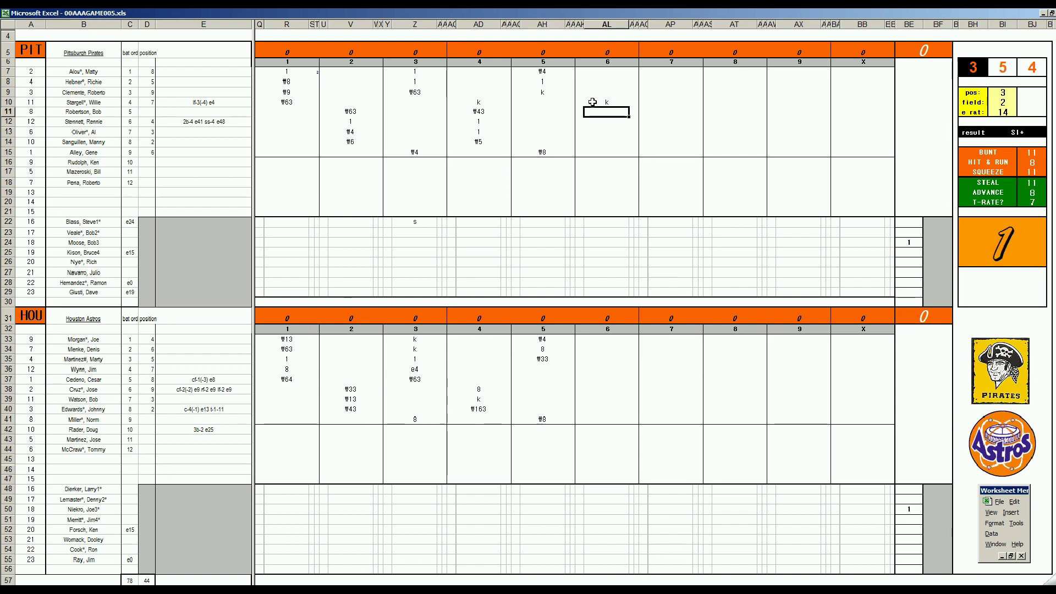
pyautogui.write('8')
pyautogui.press('Return')
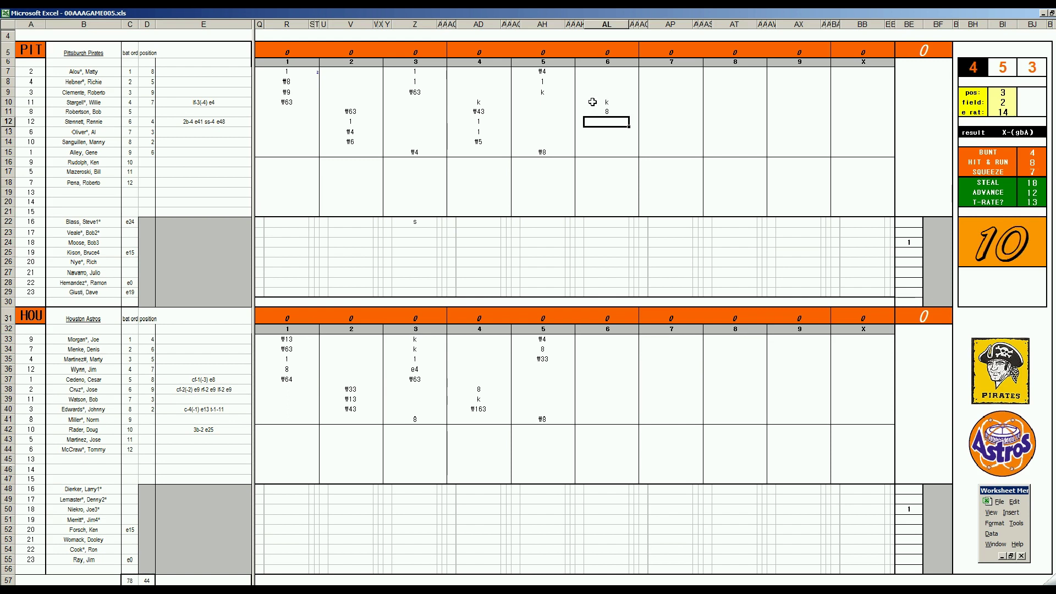
# Set the dice panel to pos 4, field 3 and e rat 20.
pyautogui.write('4')
pyautogui.press('Return')
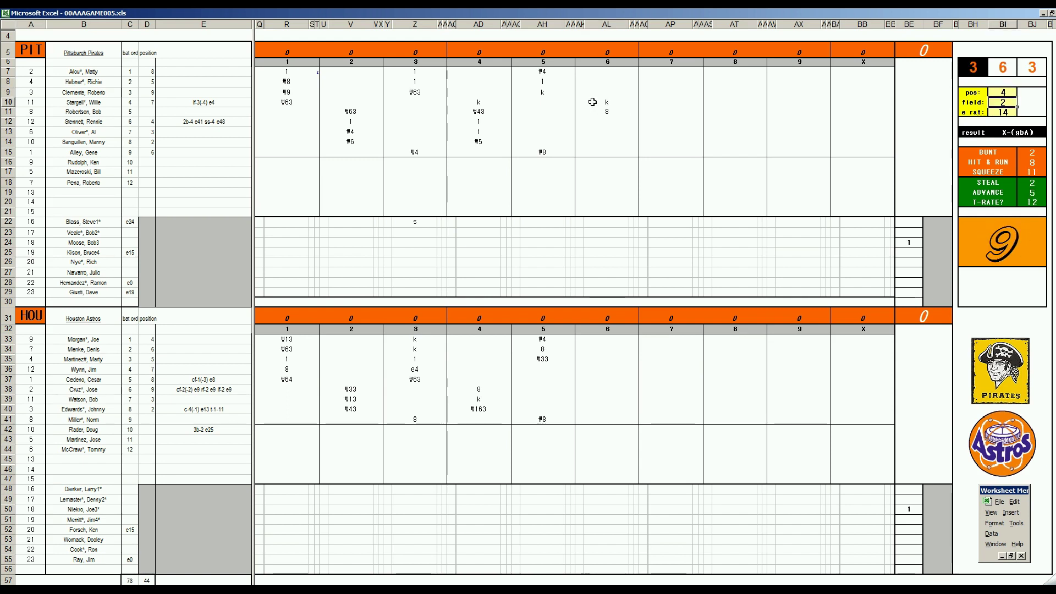
pyautogui.write('3')
pyautogui.press('Return')
pyautogui.write('20')
pyautogui.press('Return')
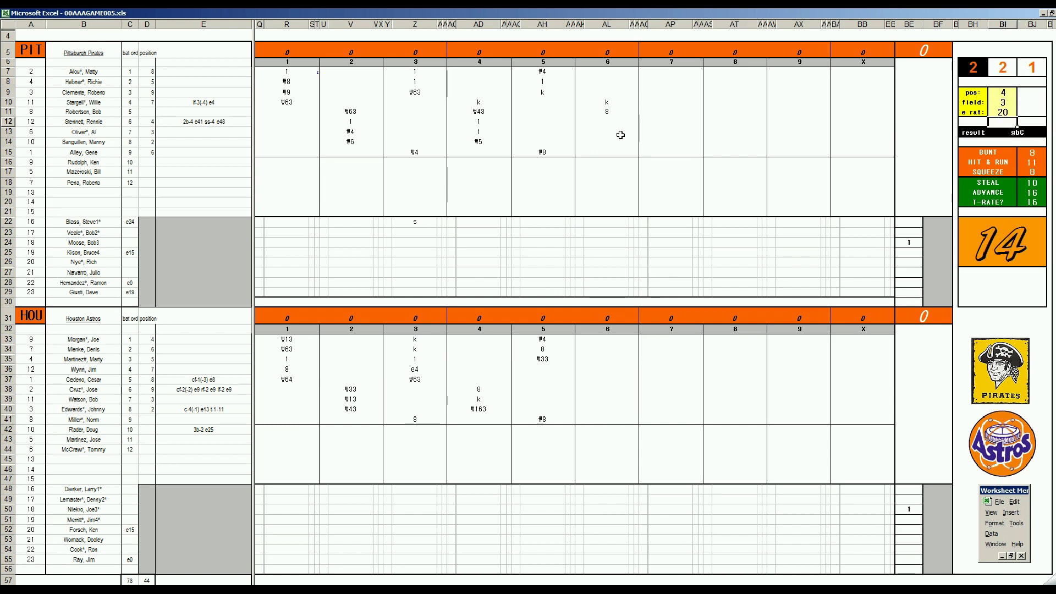
# Enter #43 in AL12 and type 1 for the next Pirates batter.
pyautogui.click(608, 122)
pyautogui.write('#43')
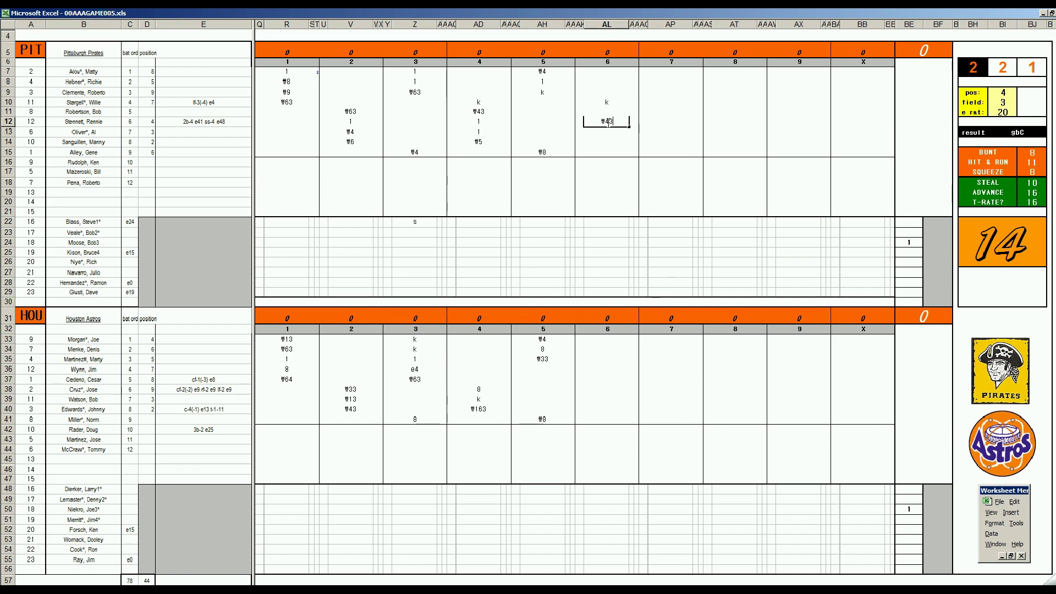
pyautogui.press('Return')
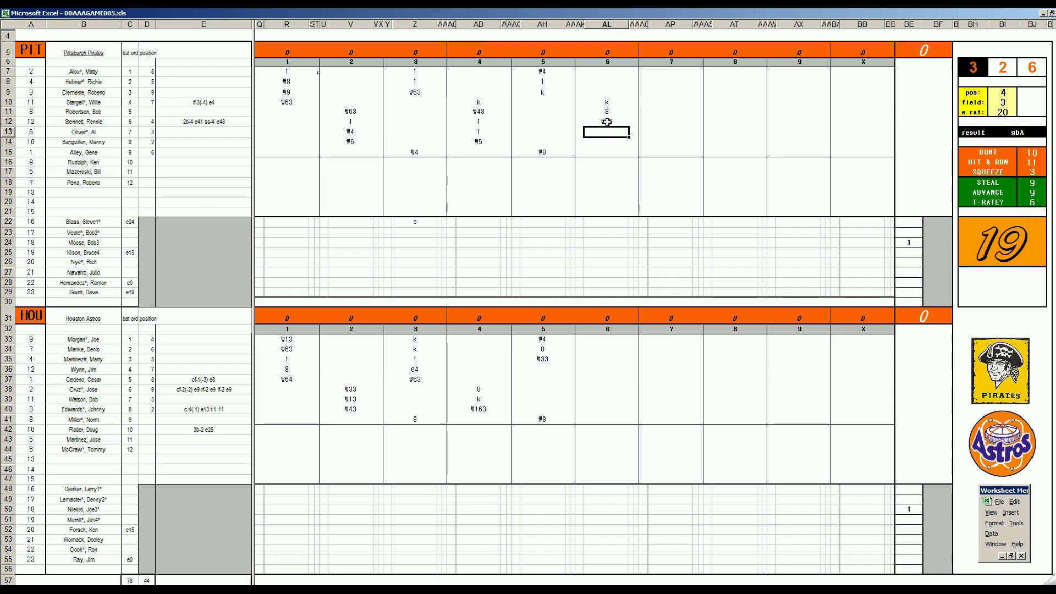
pyautogui.write('1')
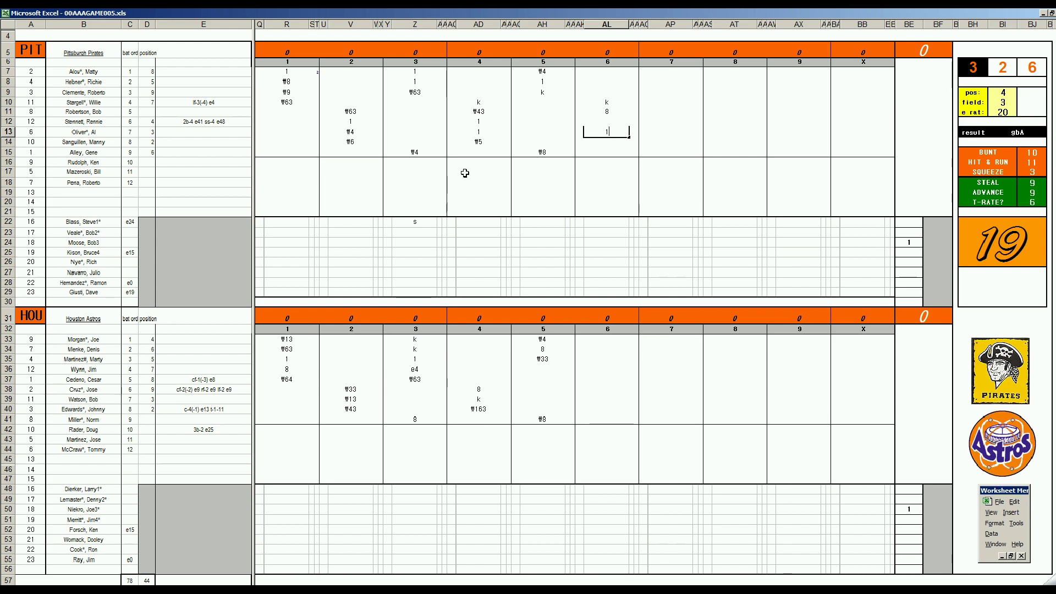
# Commit the 1 in AL13 for Pittsburgh's fourth batter of the sixth.
pyautogui.press('Return')
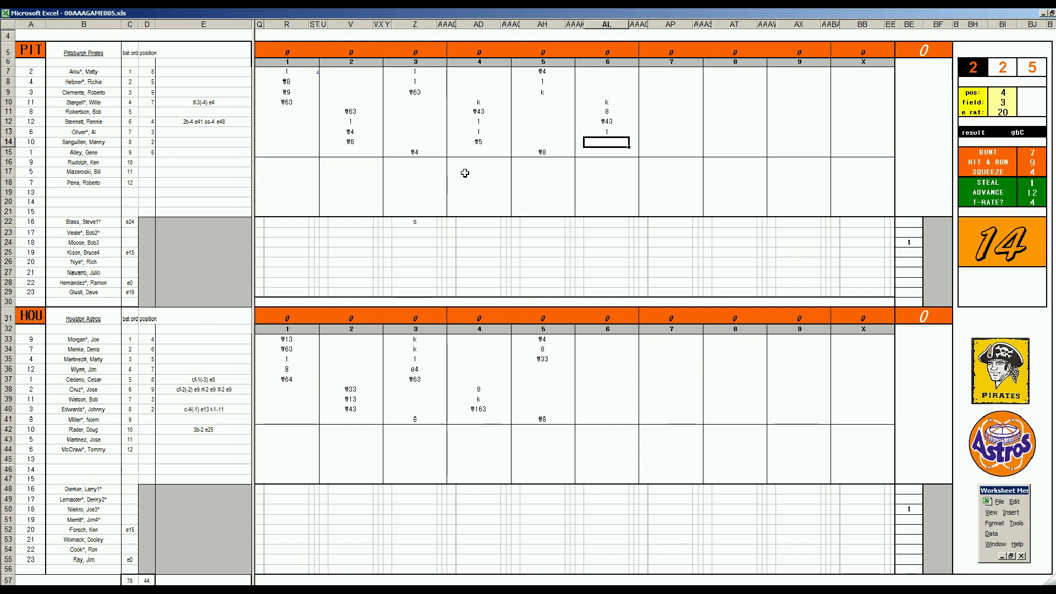
# Add 1, 1 and 8 to Pittsburgh's sixth, scoring a run, and type ₩8 in AL7.
pyautogui.write('1')
pyautogui.press('Return')
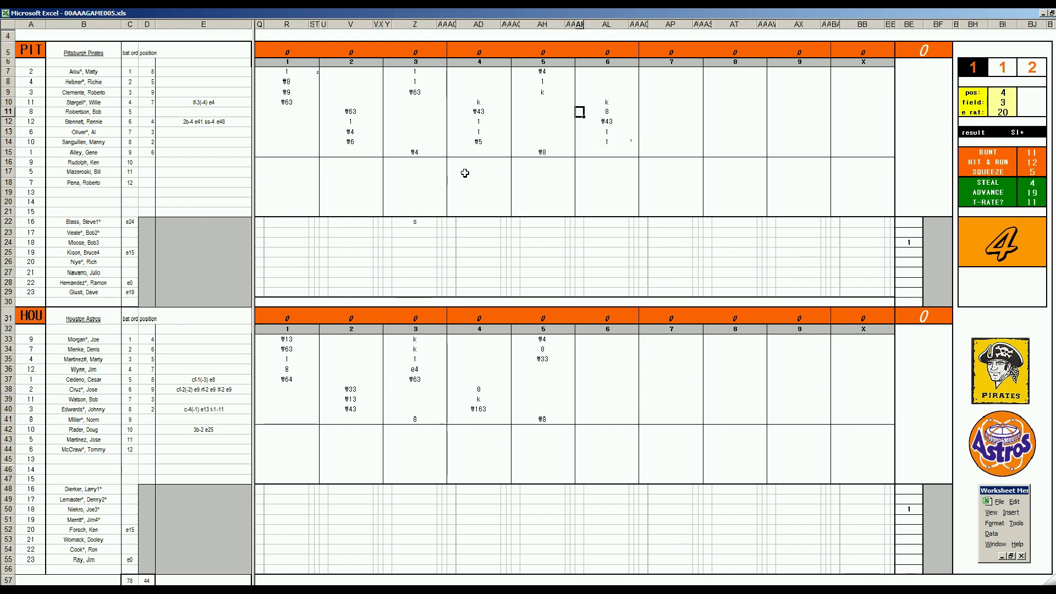
pyautogui.write('1')
pyautogui.press('Return')
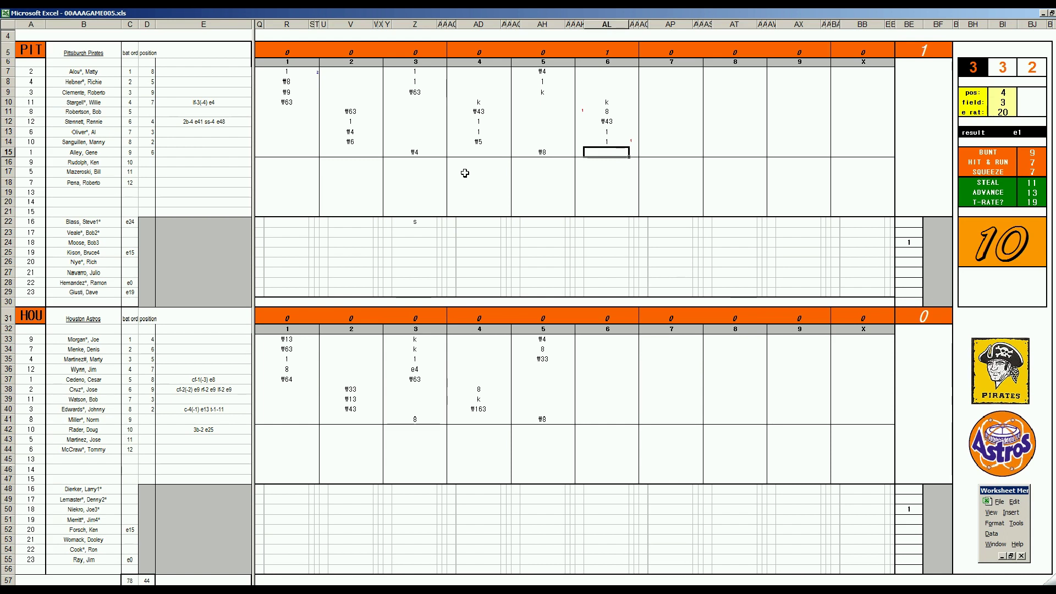
pyautogui.write('8')
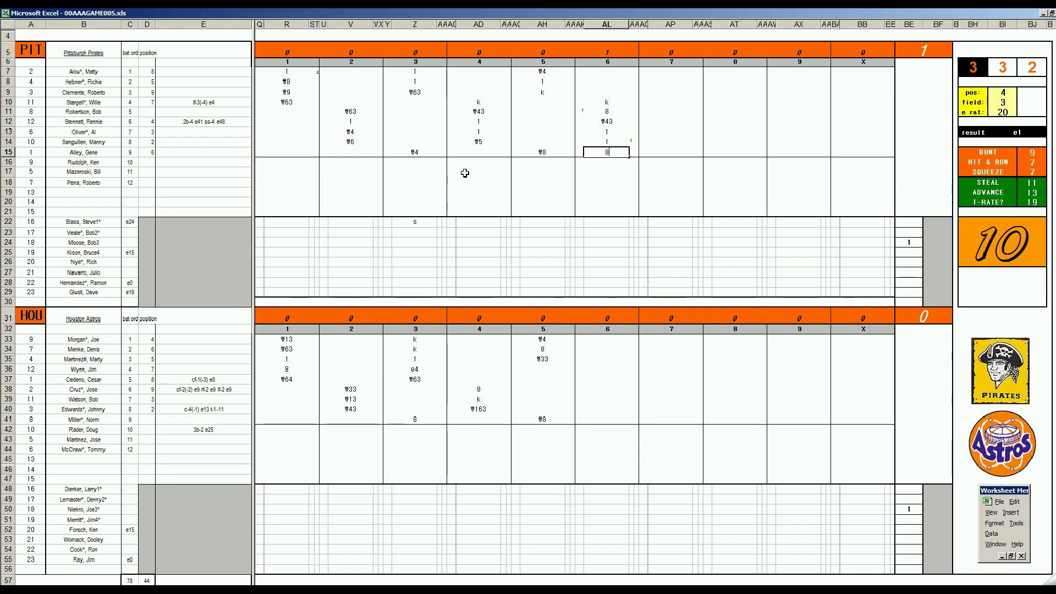
pyautogui.click(608, 71)
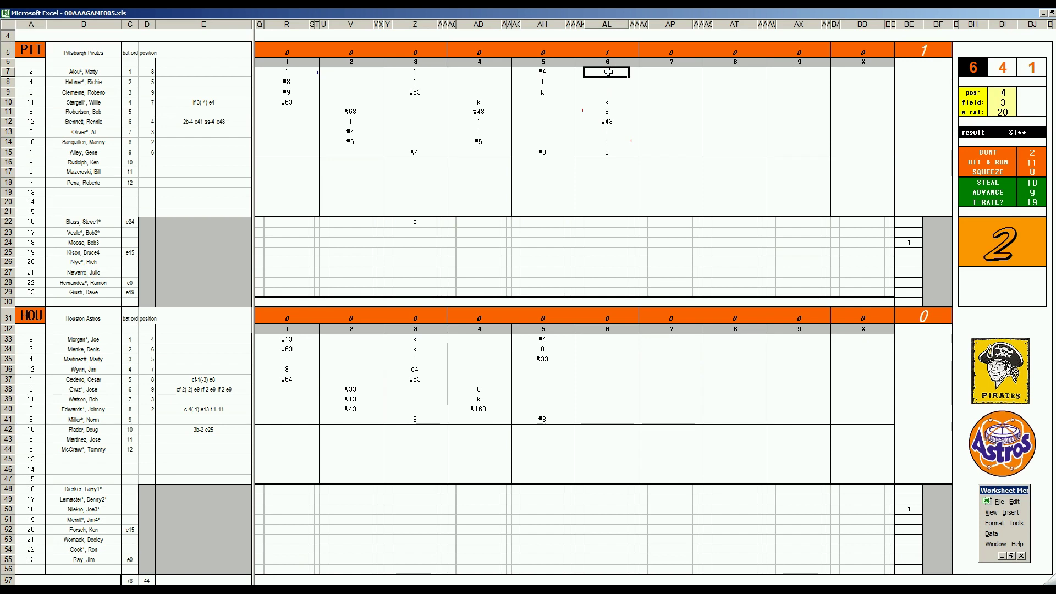
pyautogui.write('\\5')
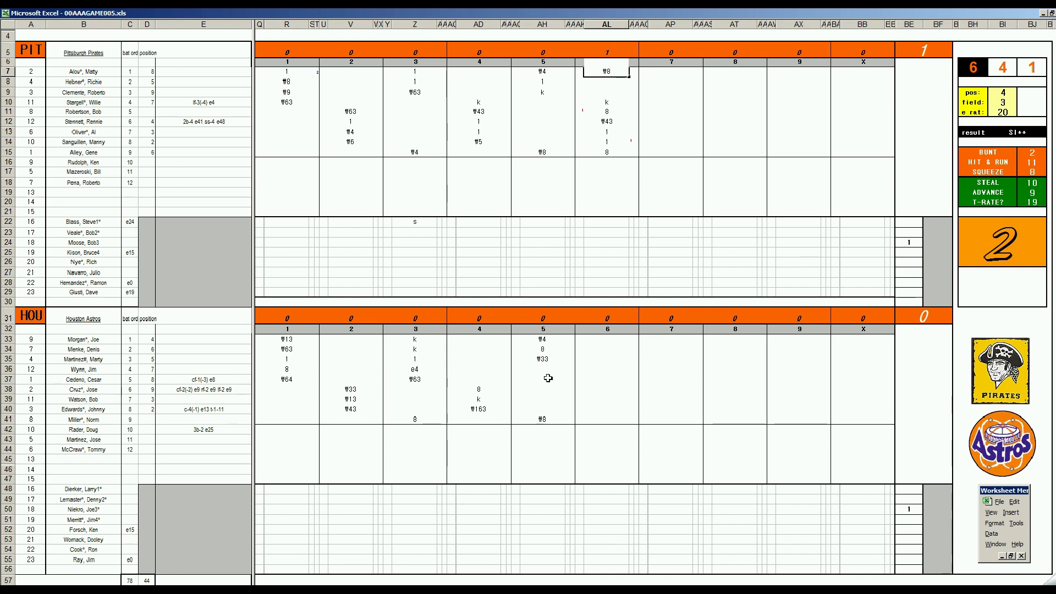
# Commit ₩8 in AL7 and move to Houston's leadoff cell AL36.
pyautogui.click(603, 370)
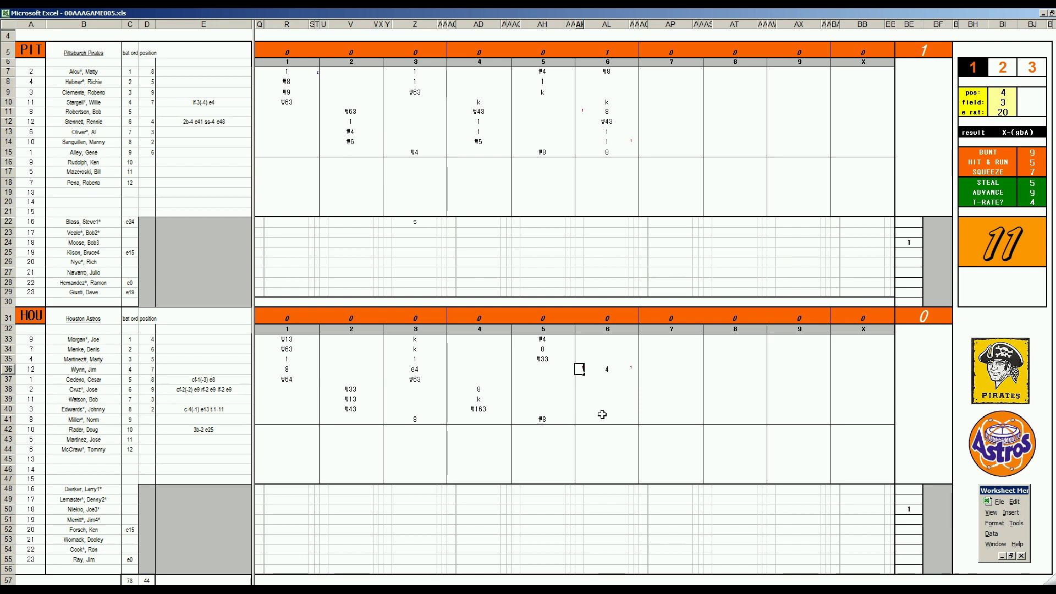
# Record 4, k and 2 in AL36–AL38 and type e1 in AL39 for Houston's sixth.
pyautogui.press('Return')
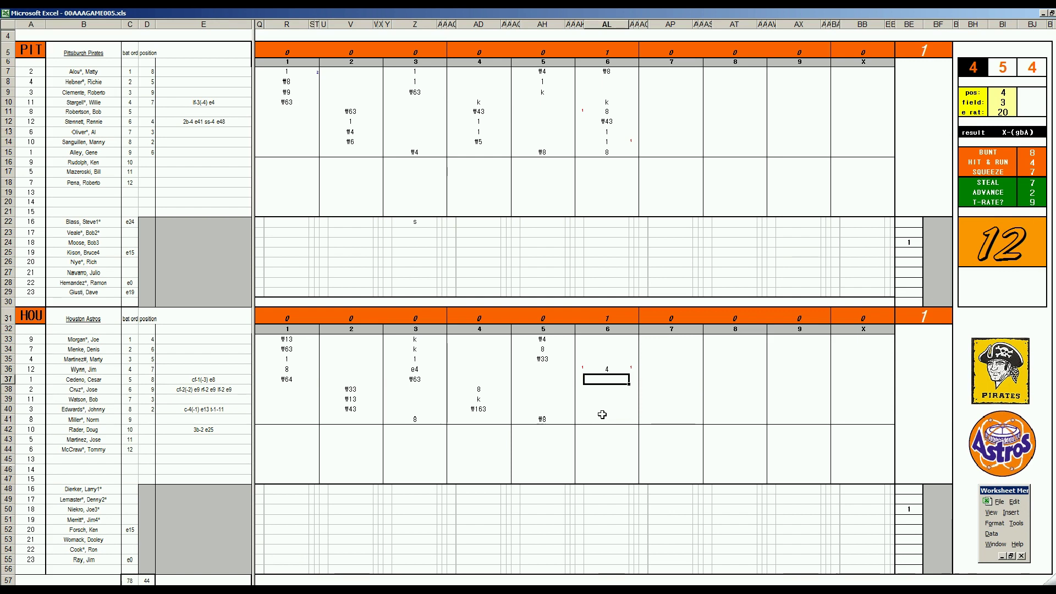
pyautogui.write('k')
pyautogui.press('Return')
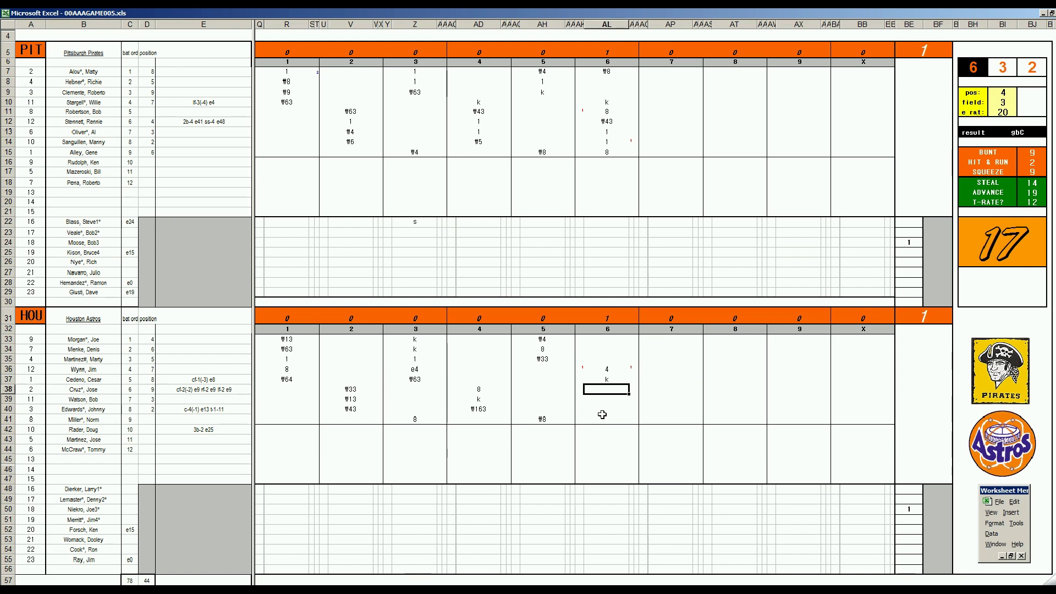
pyautogui.write('2')
pyautogui.press('Return')
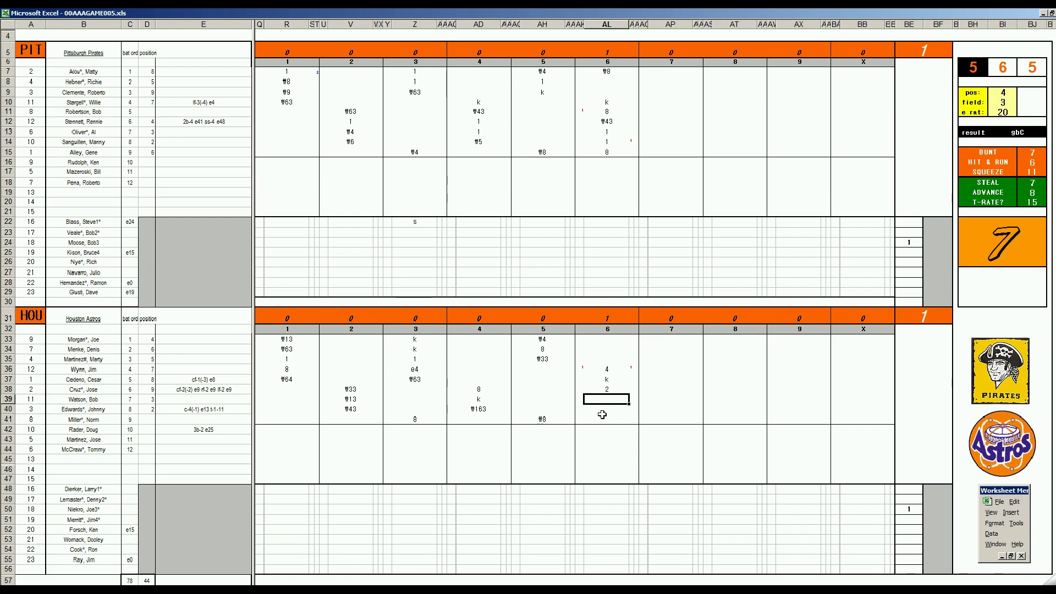
pyautogui.hotkey('ctrl', 'r')
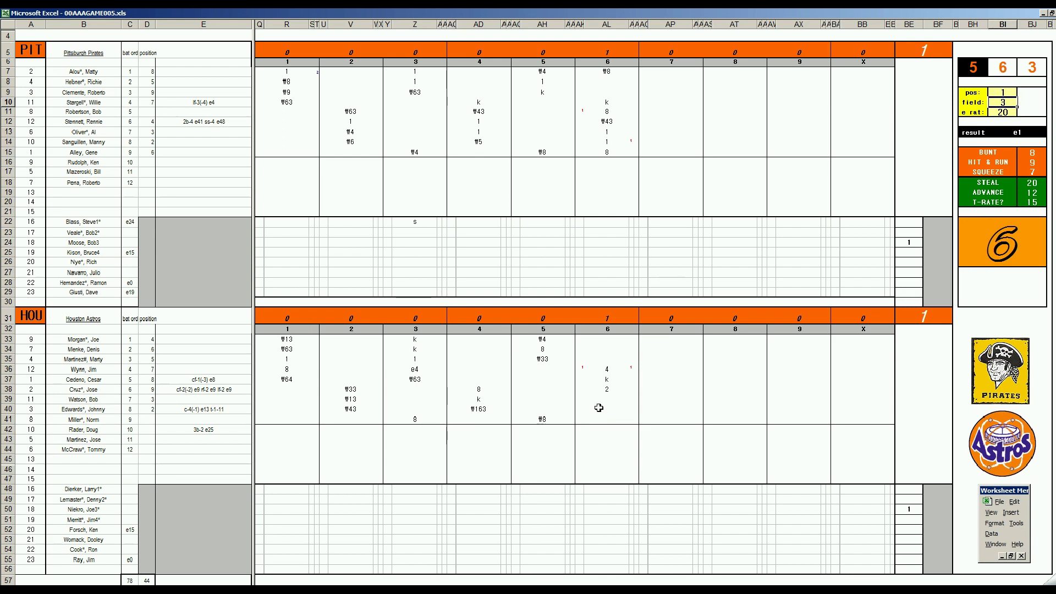
pyautogui.click(605, 401)
pyautogui.write('e1')
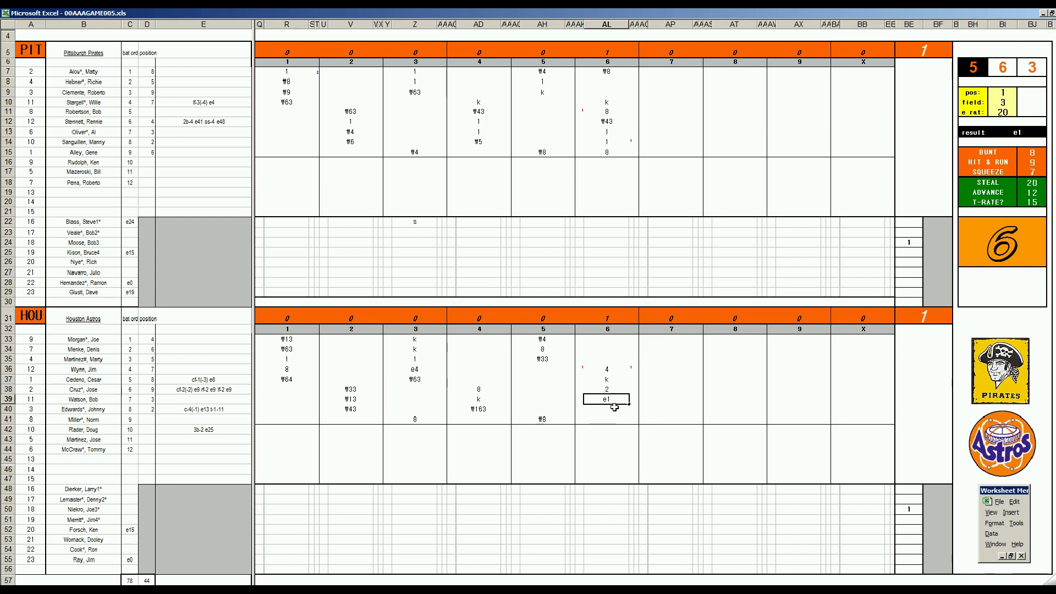
# Commit e1, then enter 9 in AL40 and 1 in AL41.
pyautogui.press('Return')
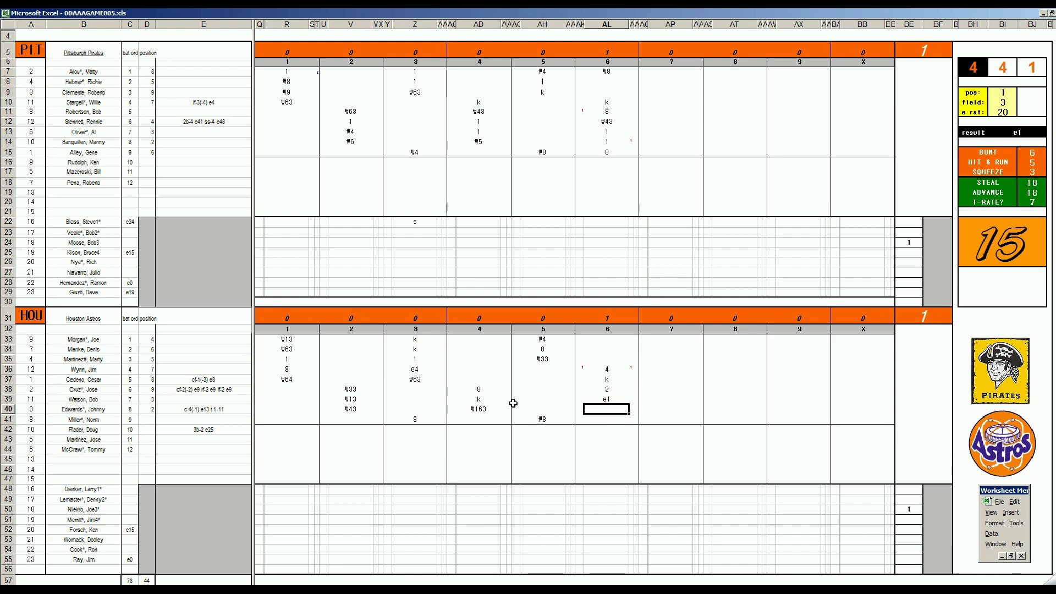
pyautogui.write('9')
pyautogui.press('Return')
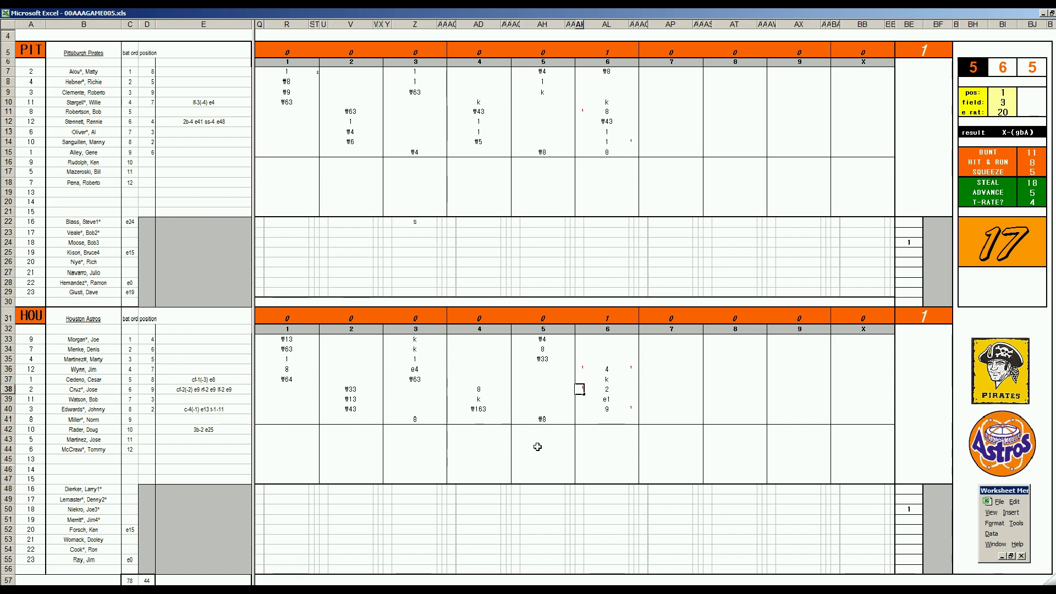
pyautogui.press('Return')
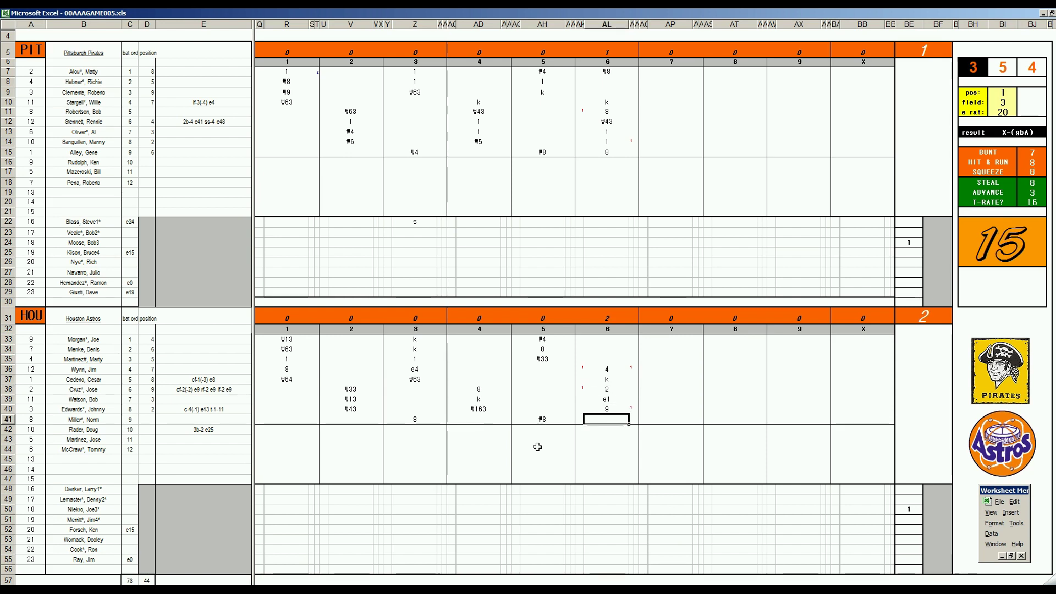
pyautogui.write('1')
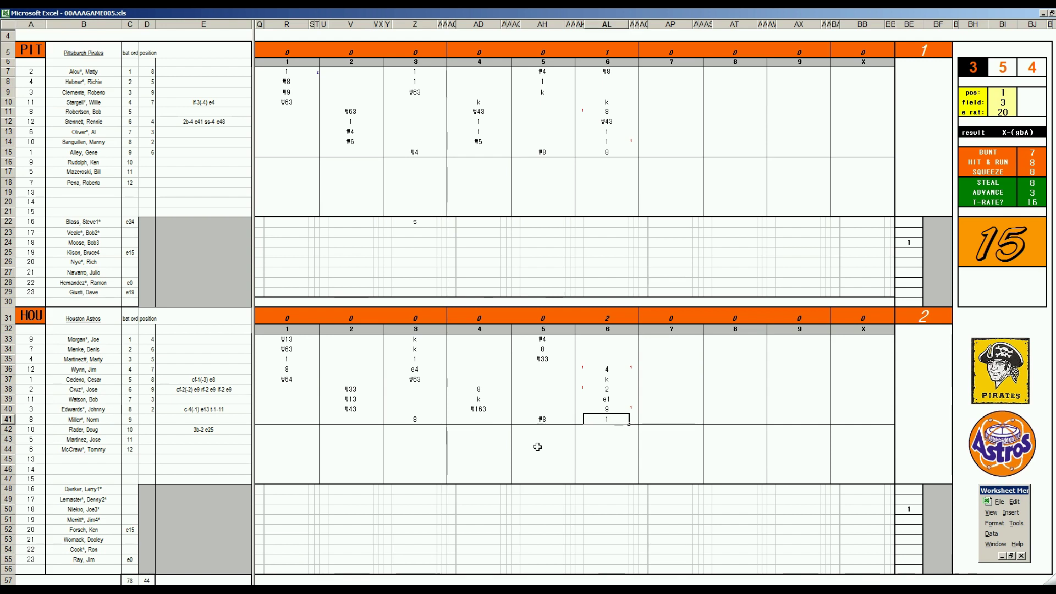
pyautogui.press('Return')
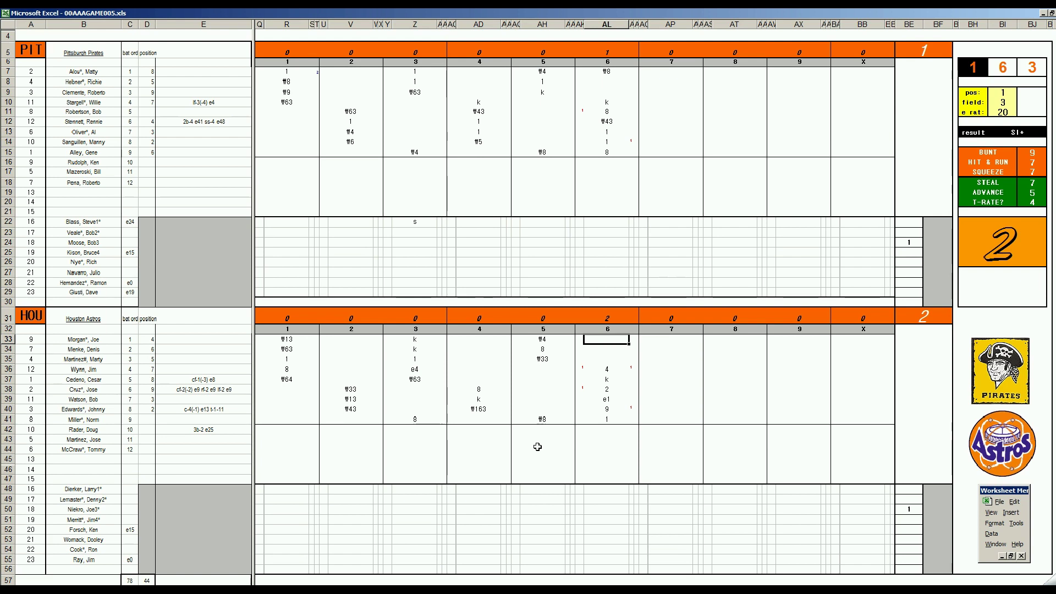
# Enter 2 in AL33 and 8 in AL34, then type ₩7 into AL35:AL38.
pyautogui.write('2')
pyautogui.press('Return')
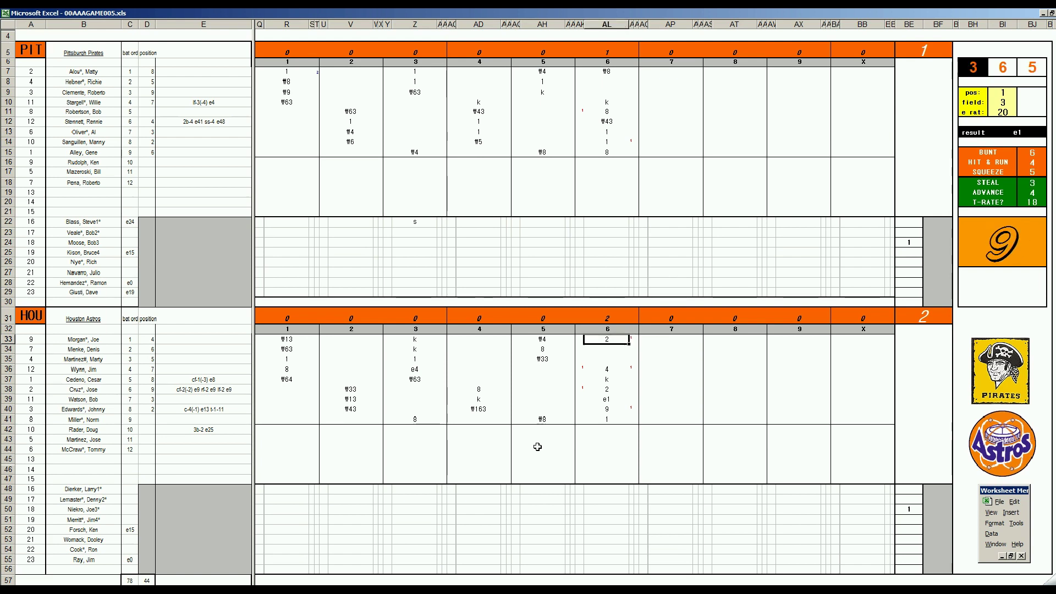
pyautogui.press('Down')
pyautogui.press('Down')
pyautogui.press('Down')
pyautogui.press('Down')
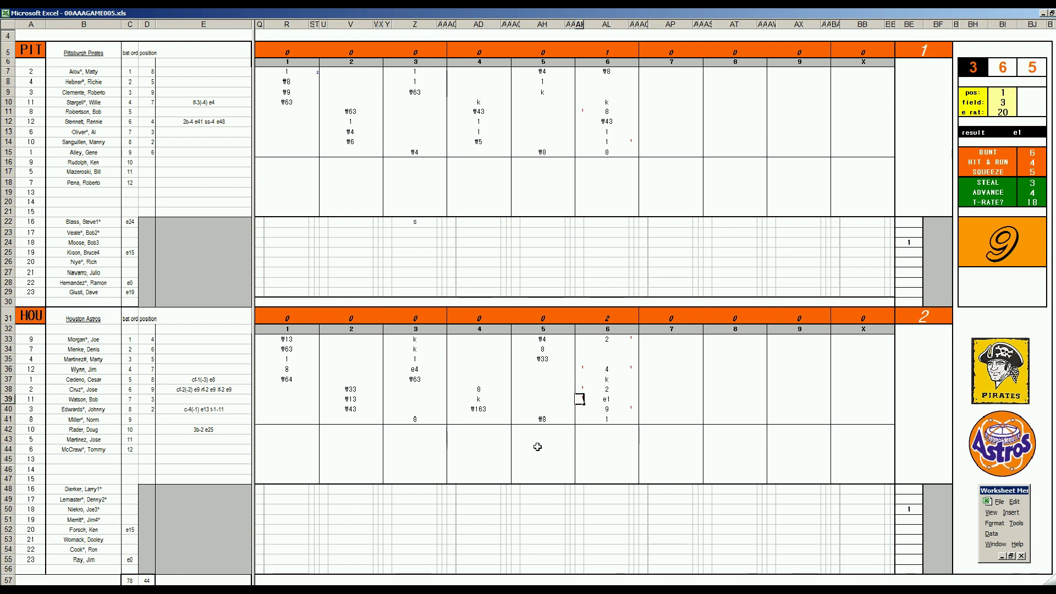
pyautogui.click(608, 350)
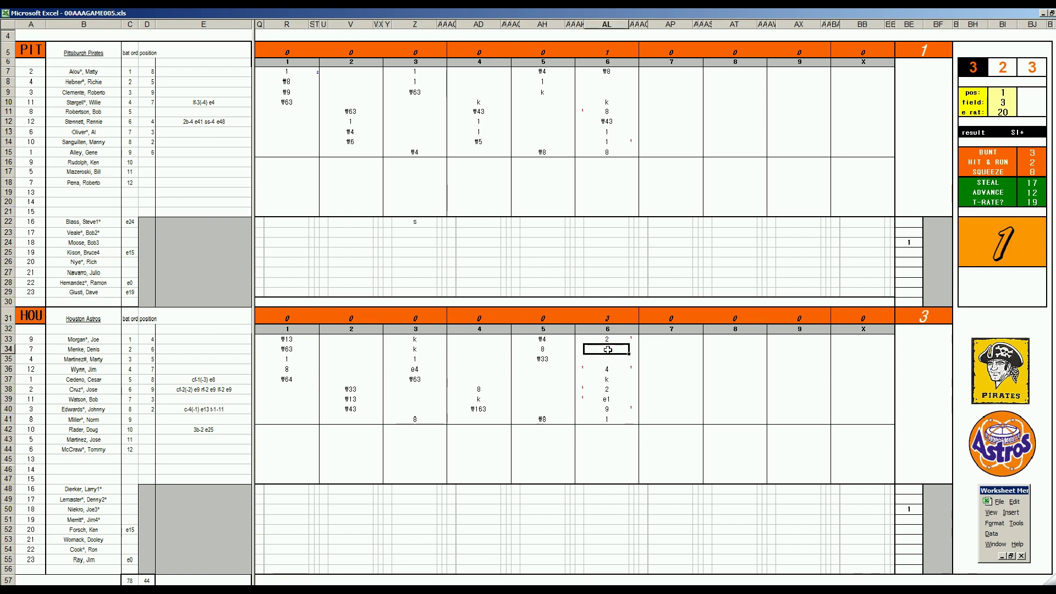
pyautogui.write('8')
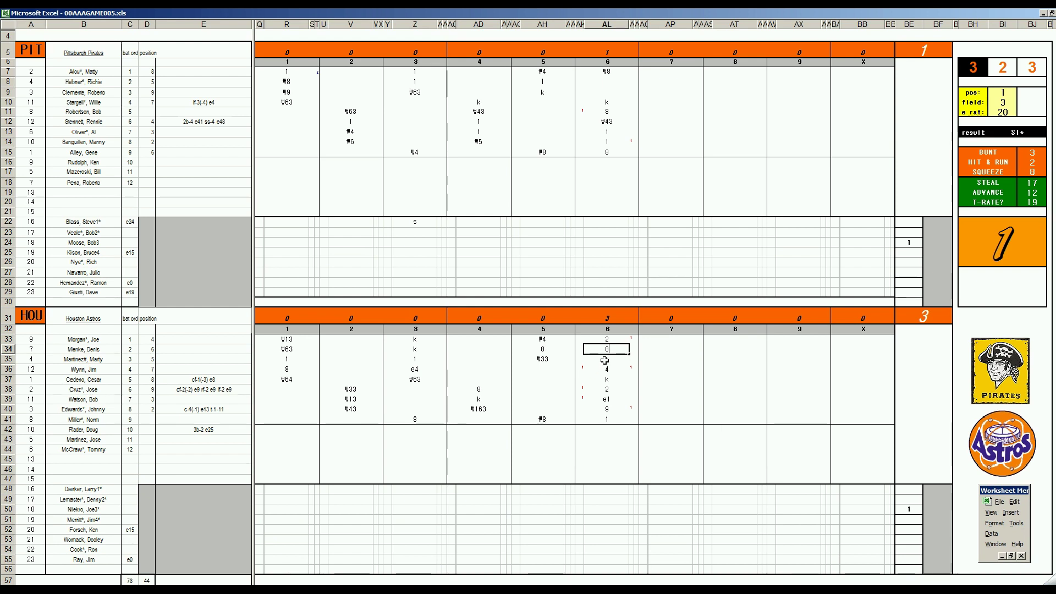
pyautogui.moveTo(605, 361); pyautogui.dragTo(577, 397)
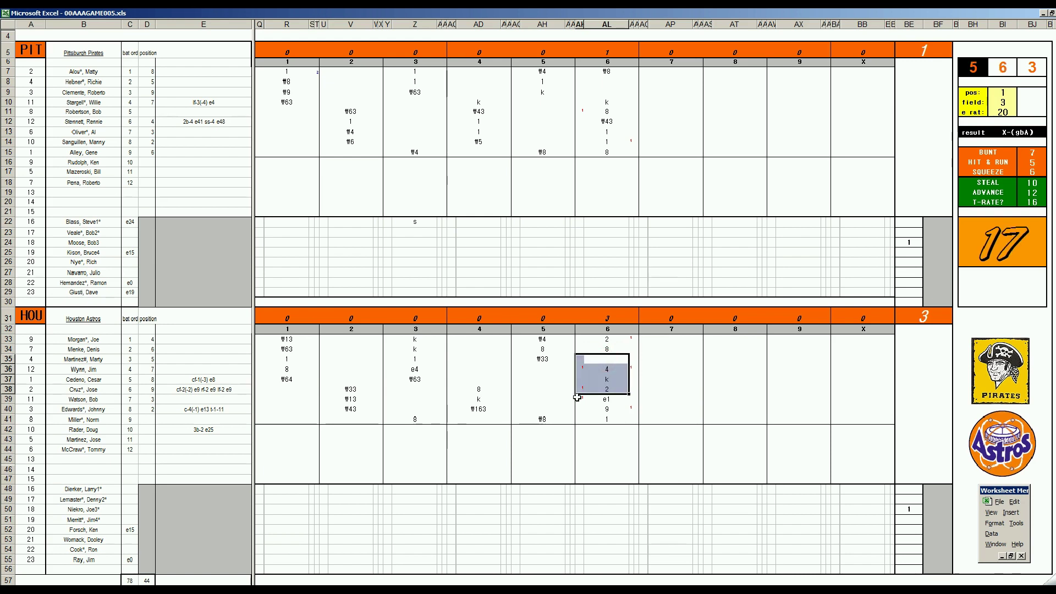
pyautogui.write('\\7')
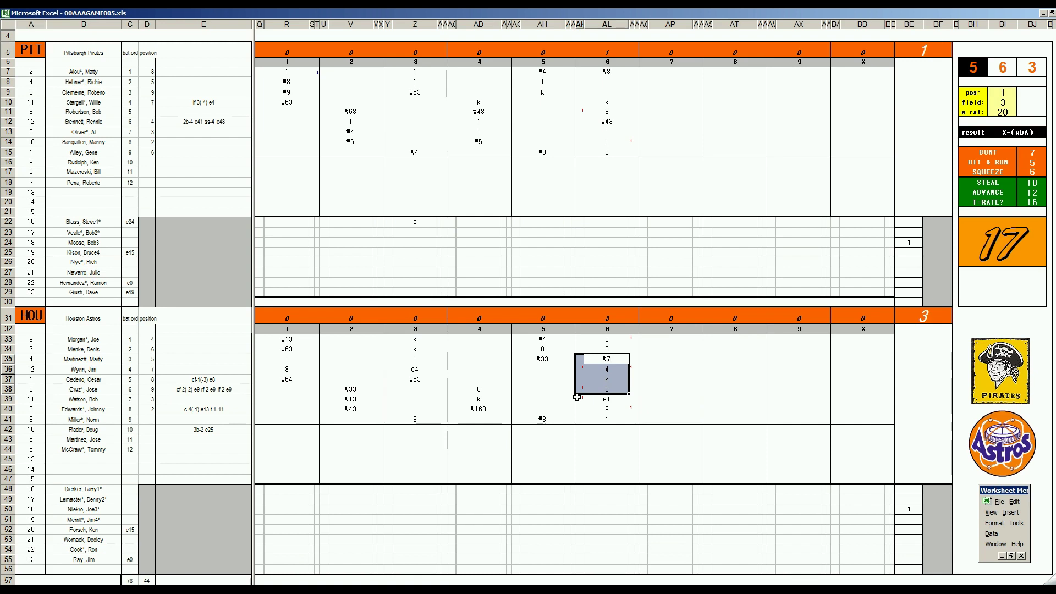
# Commit ₩7 and record 1 in AP8 and AP9 to open the Pirates' seventh inning.
pyautogui.click(671, 79)
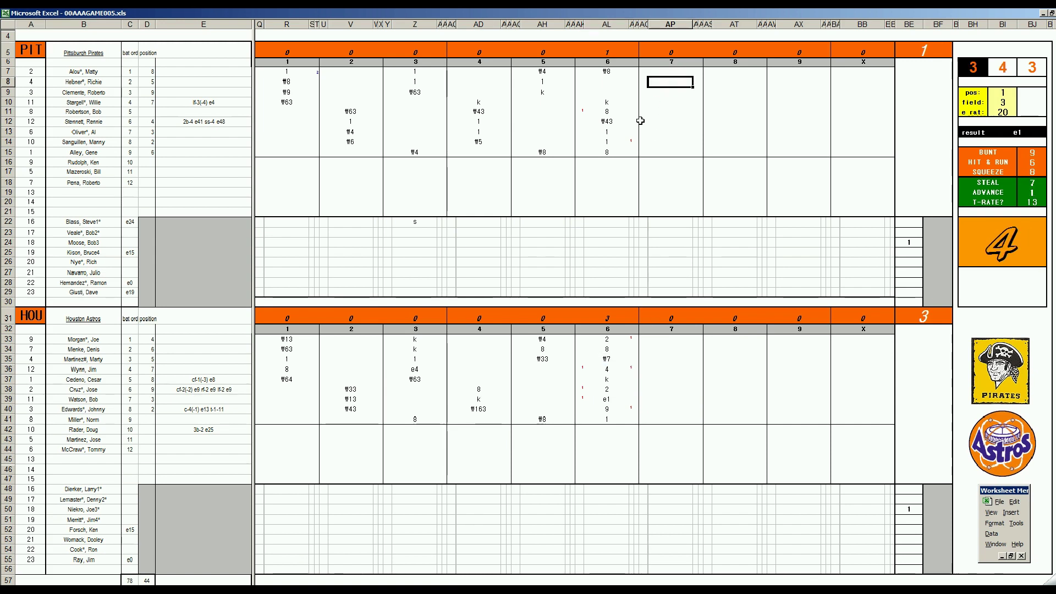
pyautogui.write('1')
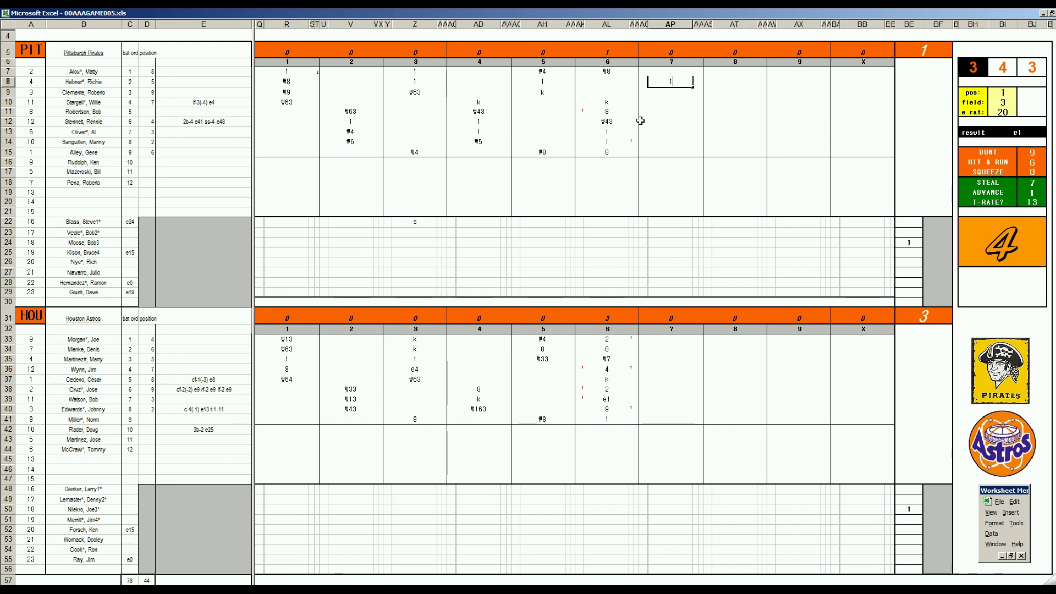
pyautogui.press('Return')
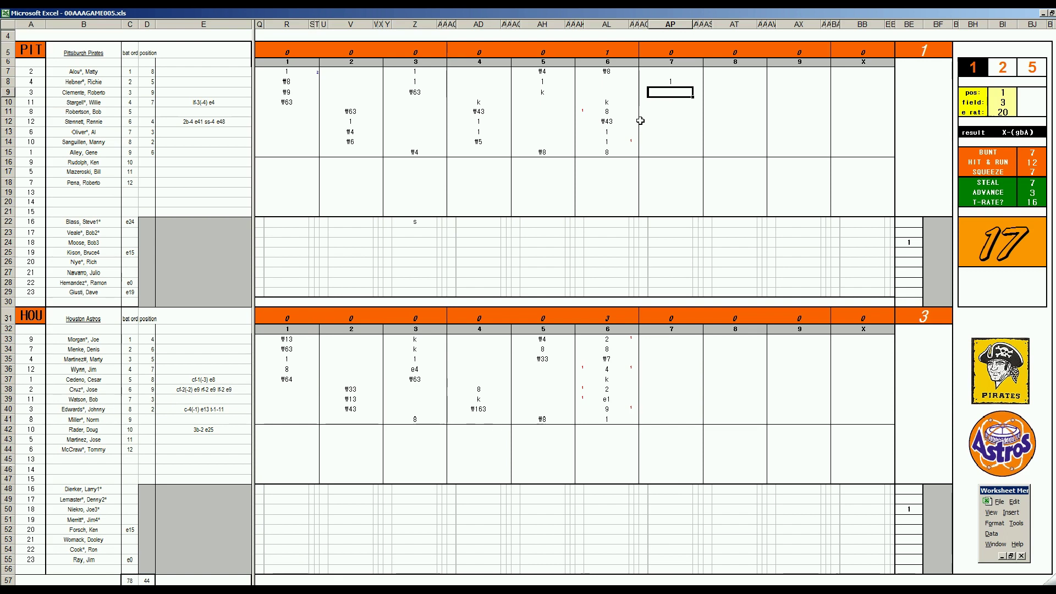
pyautogui.write('1')
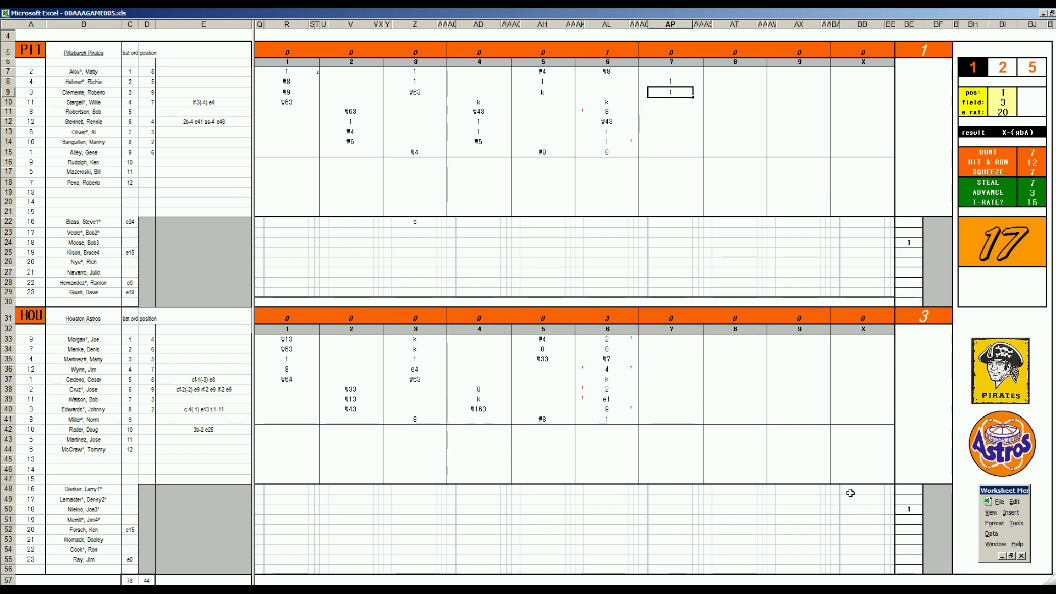
pyautogui.click(935, 511)
# Check the reliever's card, then log Houston's new pitcher on row 54 with 7 in BE54 and ws in AP54.
pyautogui.write('6')
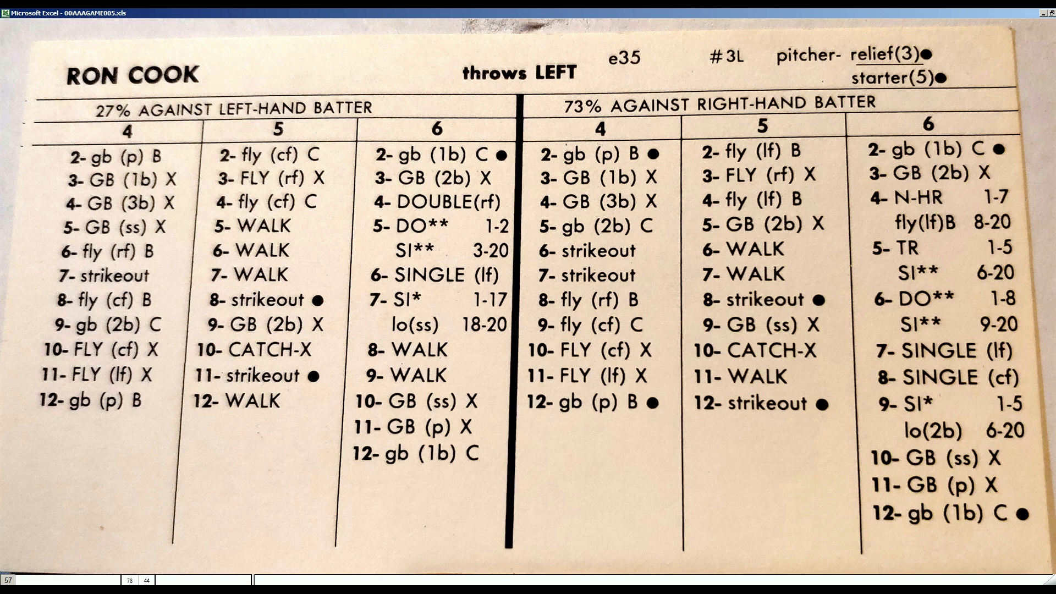
pyautogui.click(932, 504)
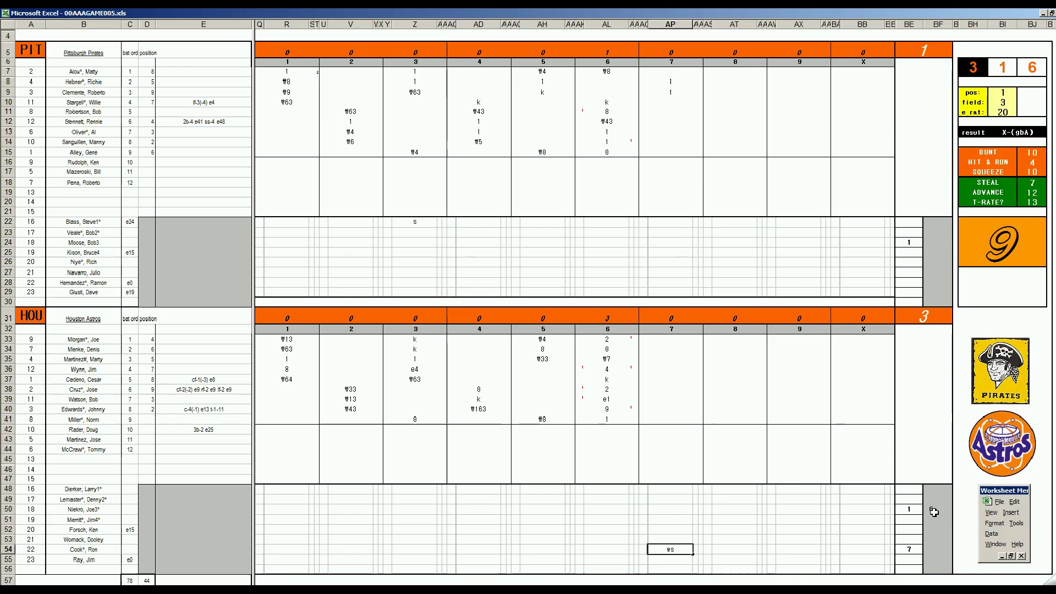
# Record 8 for the row 10 batter, then enter fielder position 6 and field rating 3 for the next play.
pyautogui.click(672, 104)
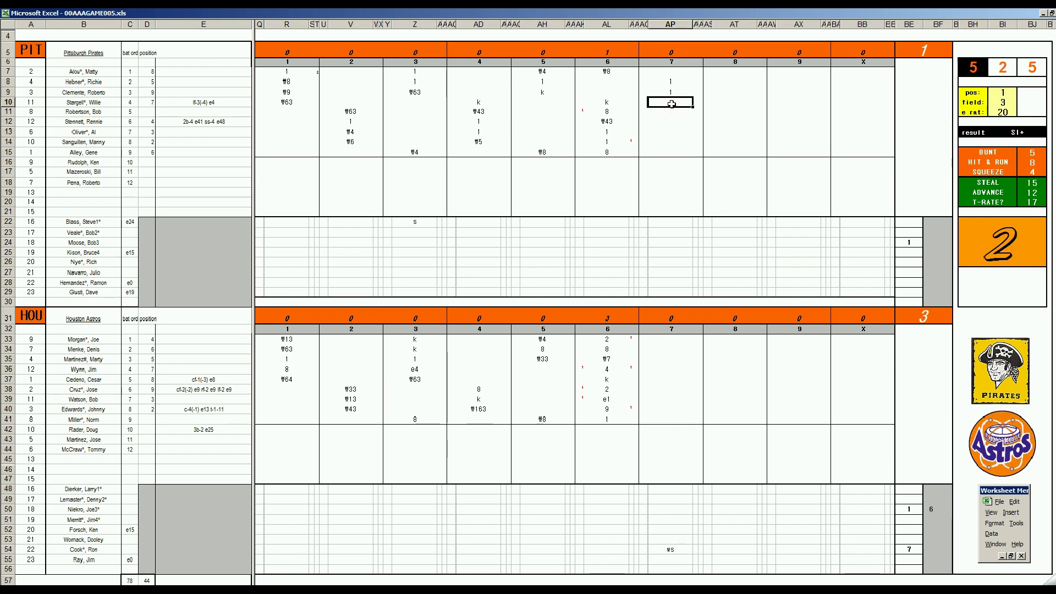
pyautogui.write('8')
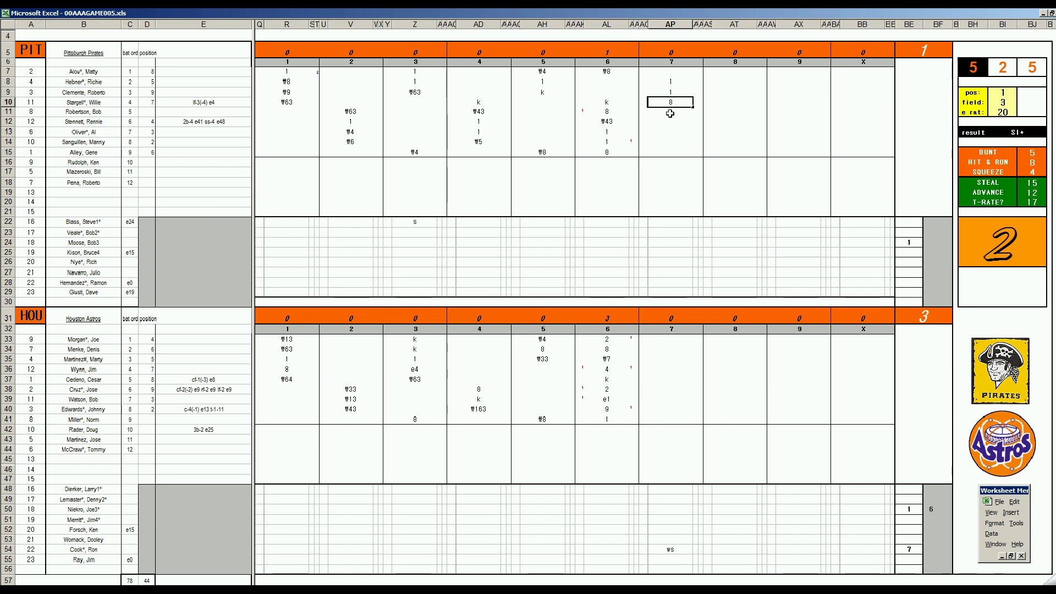
pyautogui.click(670, 113)
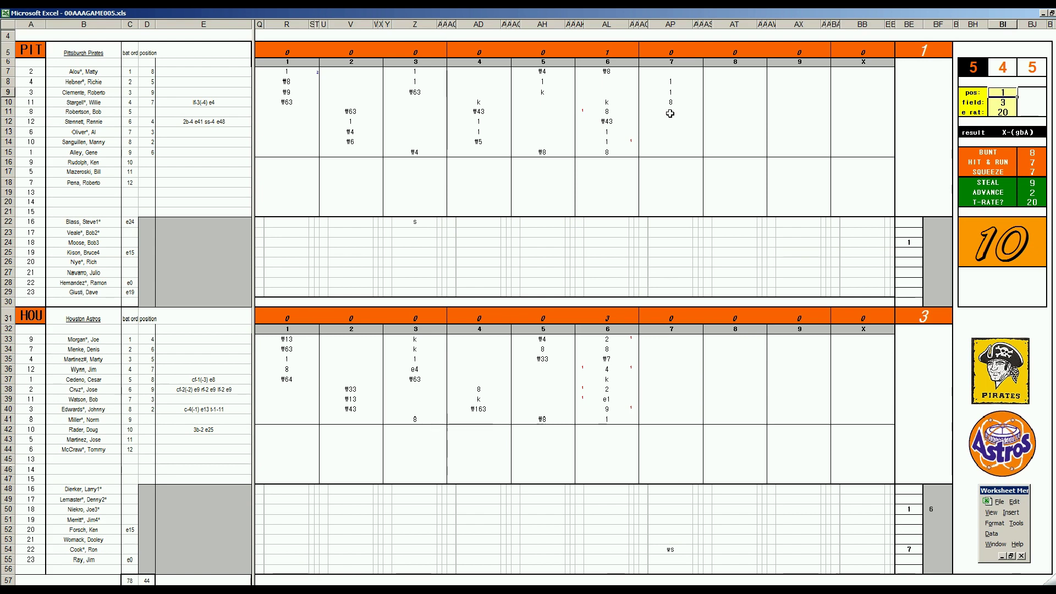
pyautogui.write('6')
pyautogui.press('Return')
pyautogui.write('3')
pyautogui.press('Return')
# Set the dice panel's error rating to 40 and move to the row 8 batter's run marker.
pyautogui.write('47')
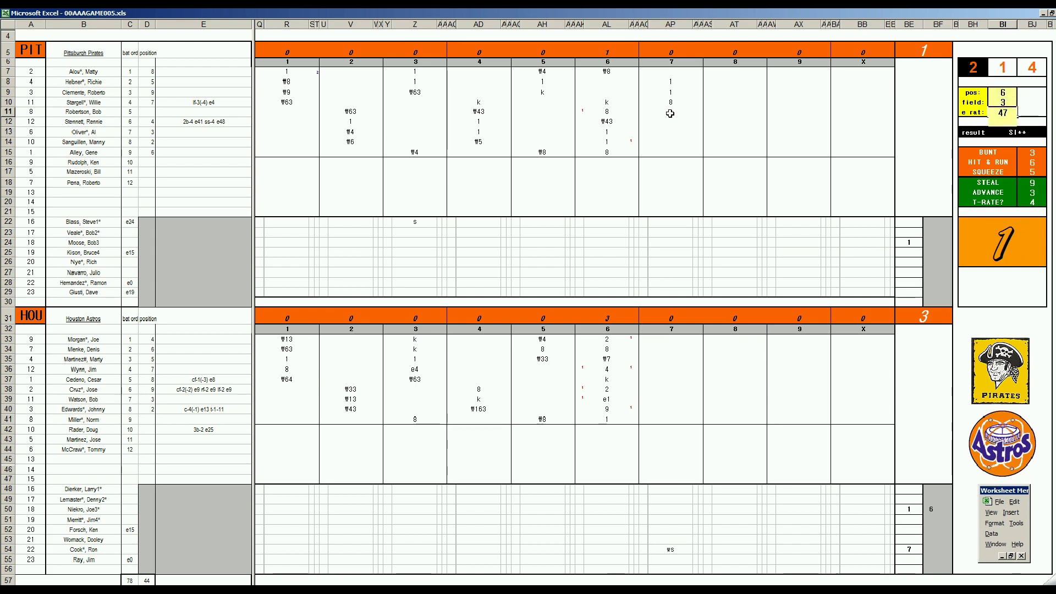
pyautogui.press('BackSpace')
pyautogui.write('0')
pyautogui.press('Return')
pyautogui.press('Return')
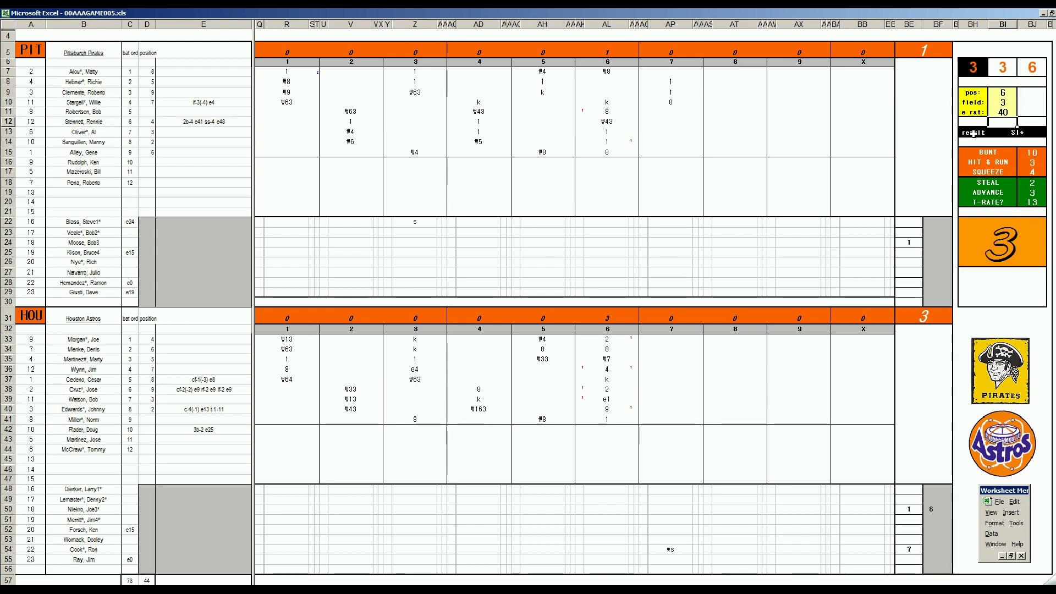
pyautogui.click(672, 113)
pyautogui.press('Up')
pyautogui.press('Up')
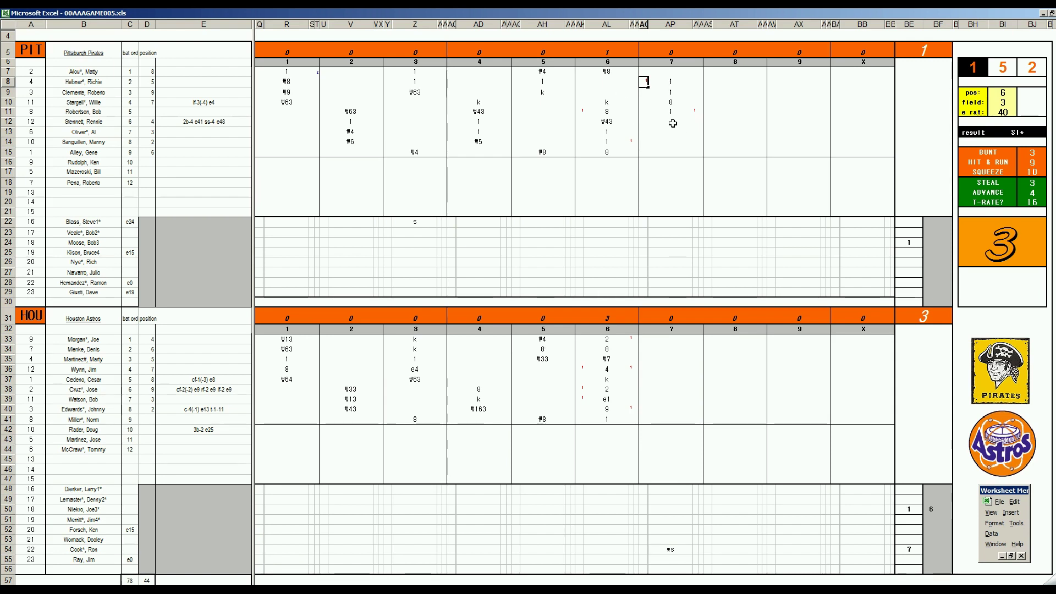
# Roll new dice, mark the row 9 runner scoring in the seventh, and start ₩8 in AP13.
pyautogui.click(673, 124)
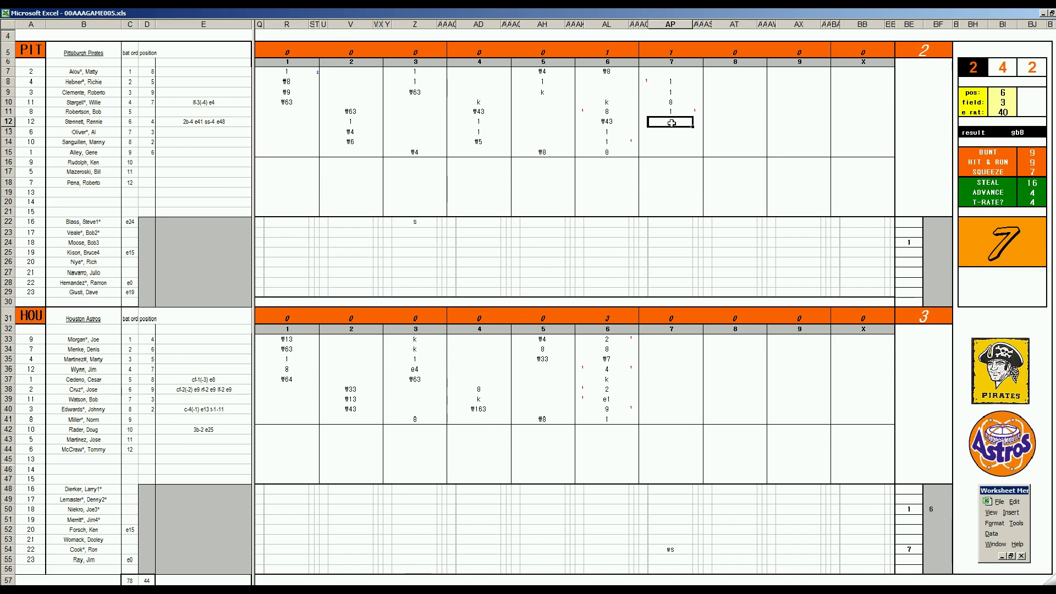
pyautogui.press('F9')
pyautogui.press('Left')
pyautogui.press('Up')
pyautogui.press('Up')
pyautogui.press('Up')
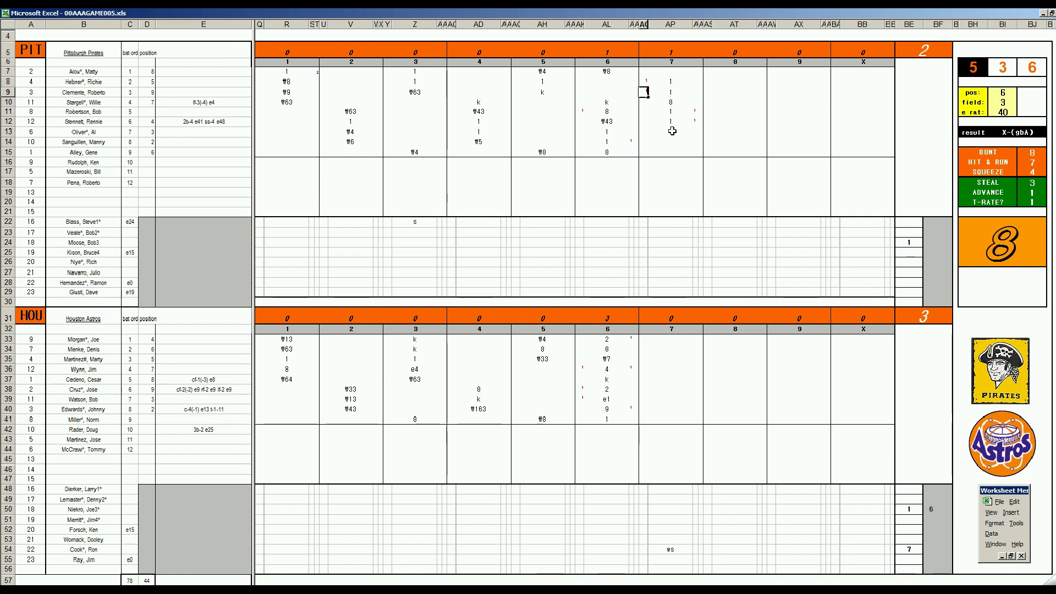
pyautogui.click(672, 131)
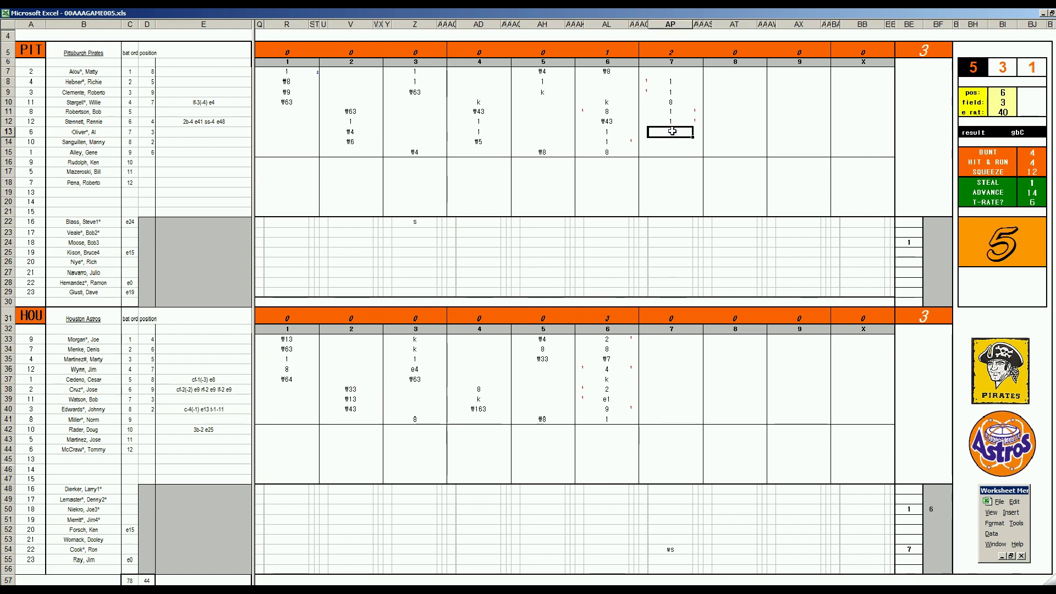
pyautogui.write('\\')
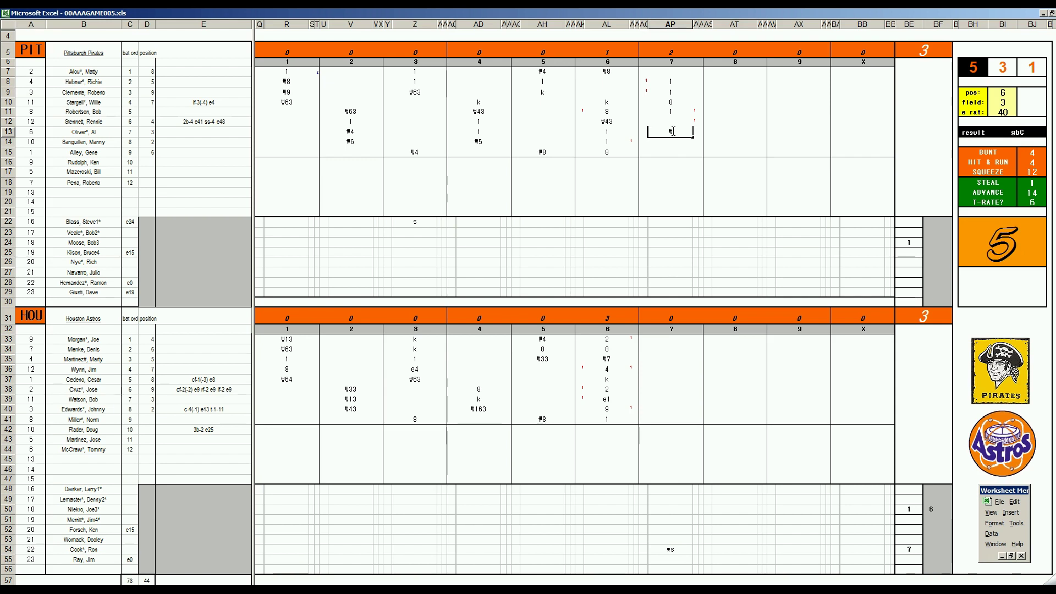
pyautogui.write('5')
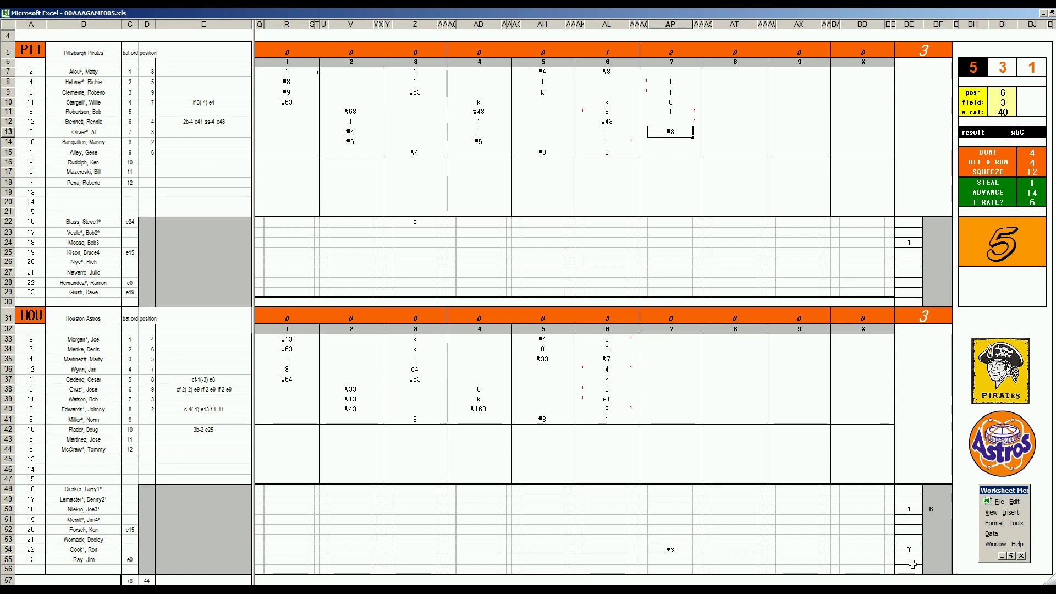
# Credit the departing Astros reliever with +1/3 inning in BF54 and check the new reliever's card.
pyautogui.click(937, 548)
pyautogui.write('+1/3')
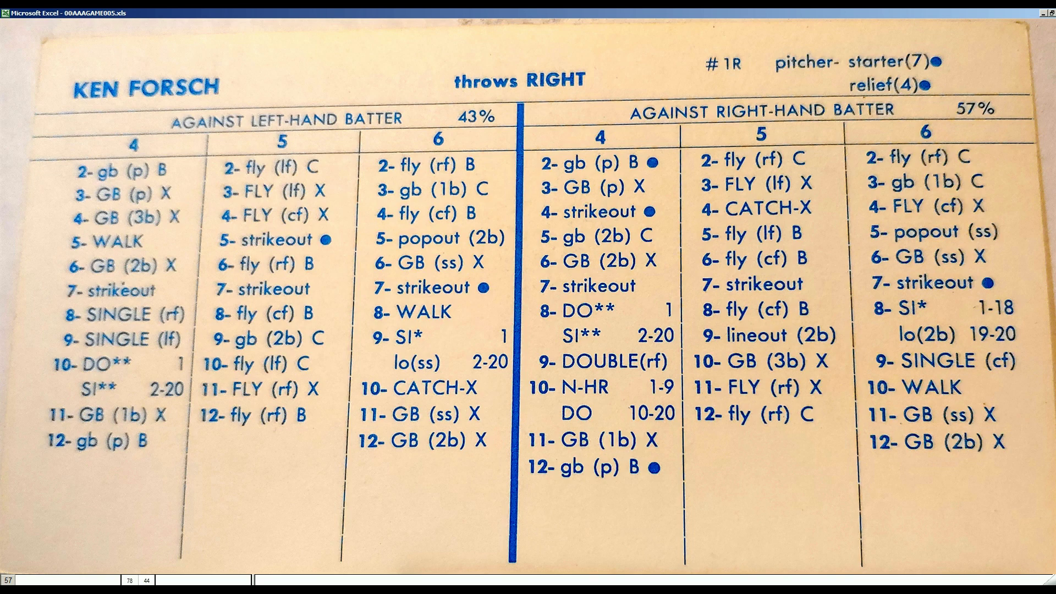
pyautogui.click(714, 541)
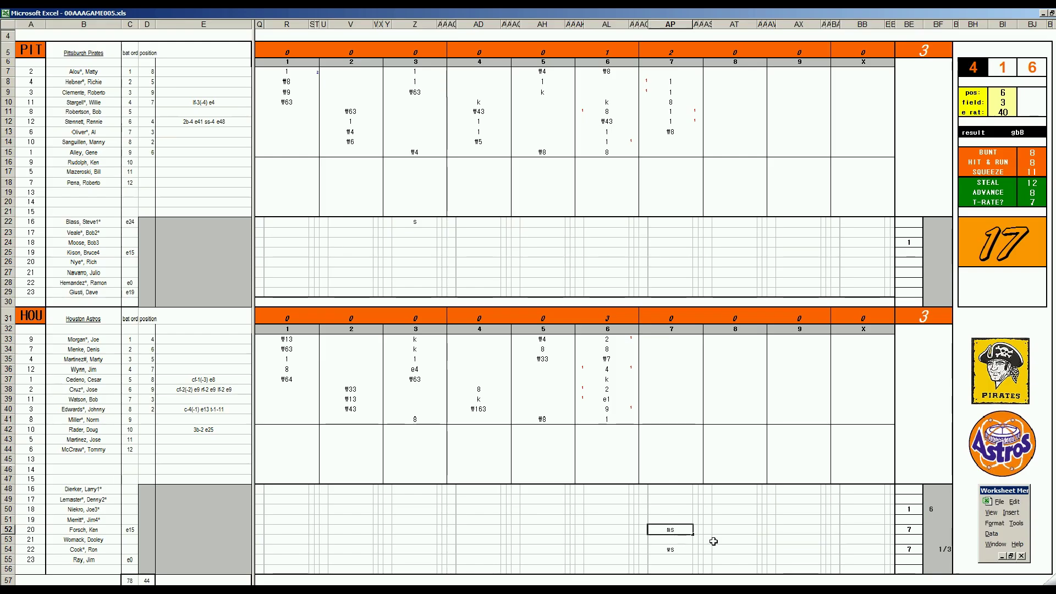
# Enter 2 for the row 14 batter and mark the row 10 and row 11 runners scoring.
pyautogui.press('F2')
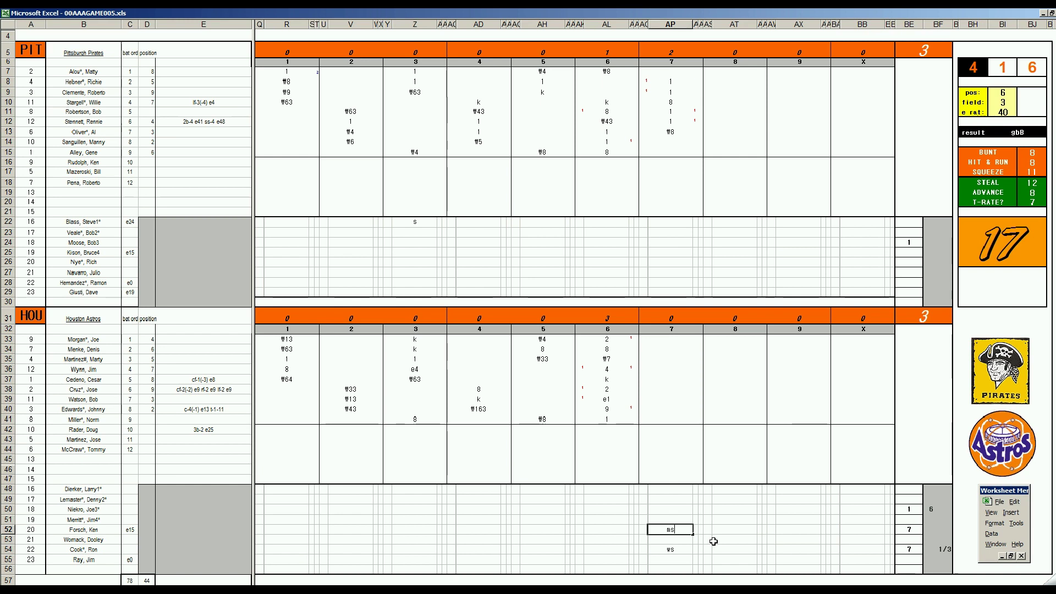
pyautogui.click(672, 142)
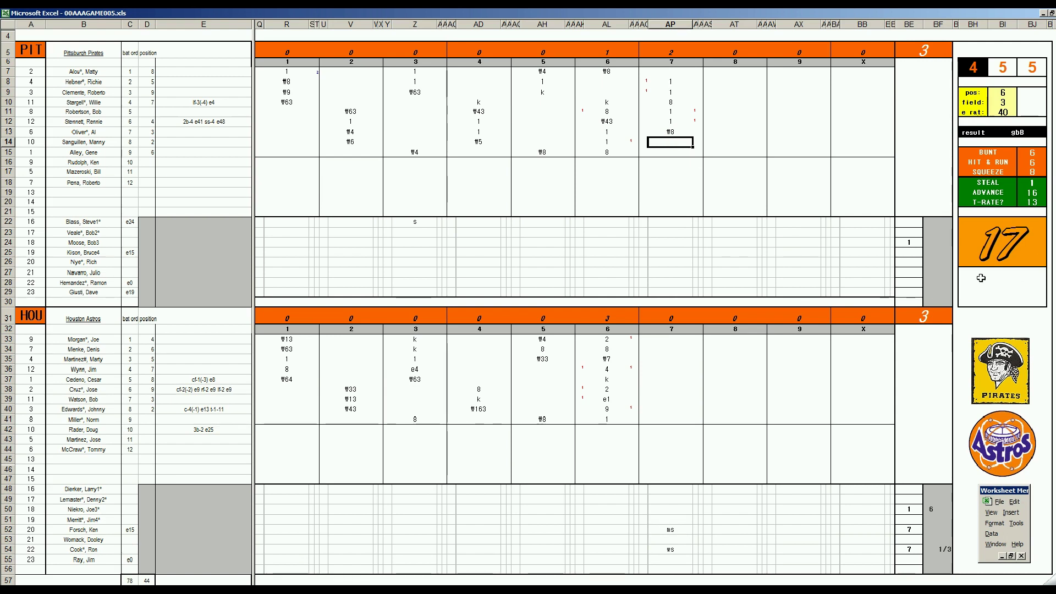
pyautogui.write('2')
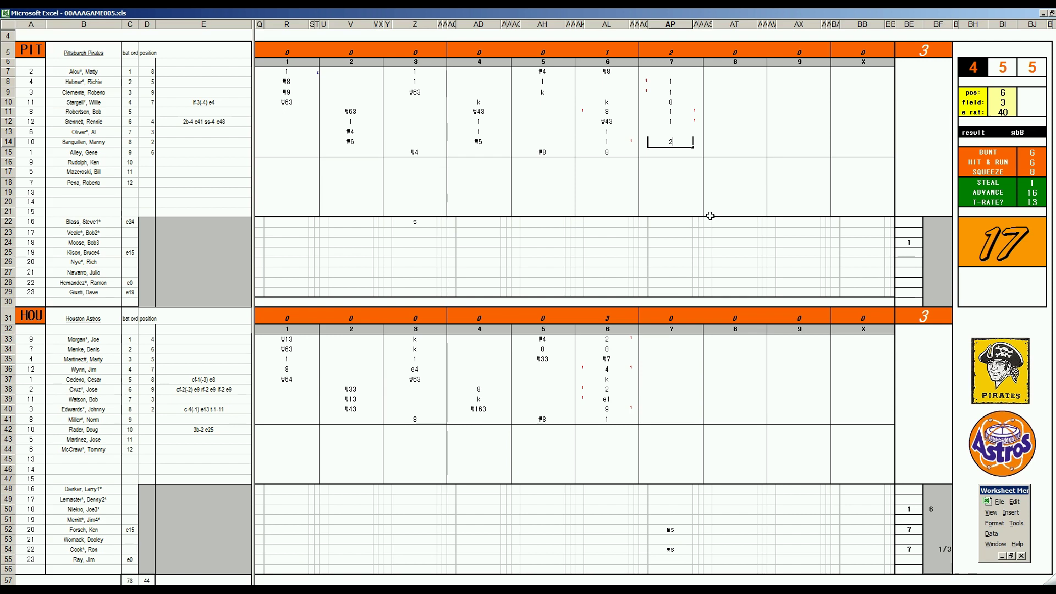
pyautogui.press('Return')
pyautogui.press('Up')
pyautogui.press('Up')
pyautogui.write('1')
pyautogui.press('Return')
pyautogui.write('1')
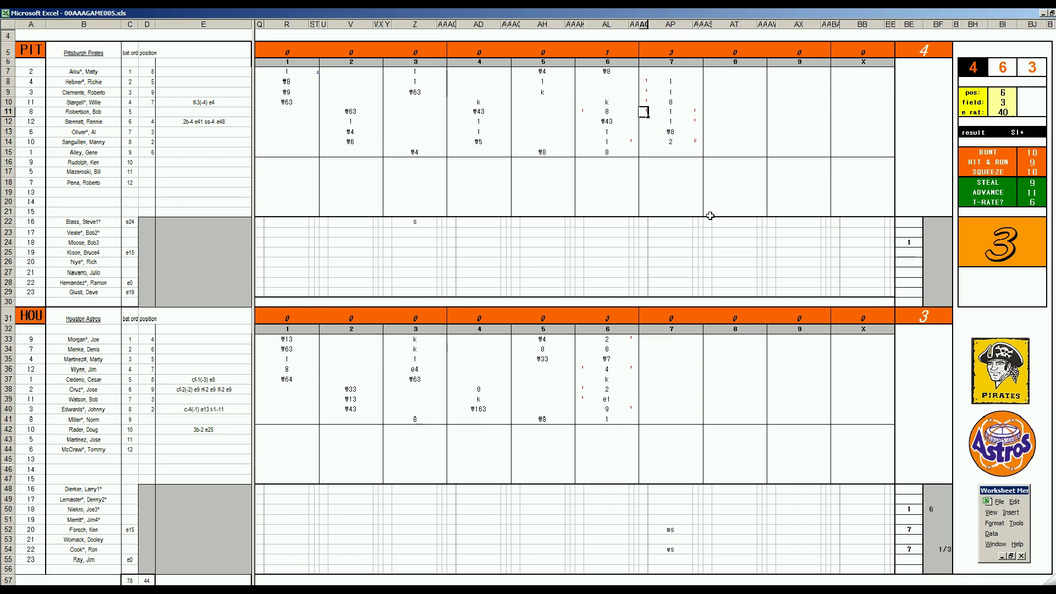
pyautogui.press('Return')
# Record a ₩4 out for row 15 and a strikeout (k) for the row 7 batter.
pyautogui.press('Right')
pyautogui.press('Down')
pyautogui.press('Down')
pyautogui.press('Down')
pyautogui.write('₩4')
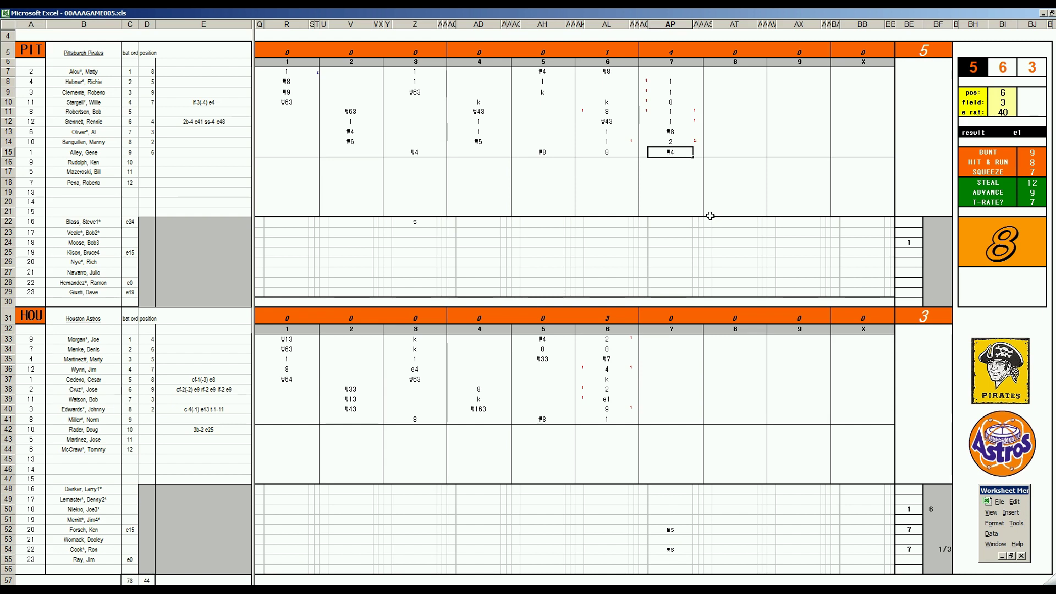
pyautogui.press('Return')
pyautogui.press('Up')
pyautogui.press('Up')
pyautogui.press('Up')
pyautogui.press('Up')
pyautogui.press('Up')
pyautogui.press('Up')
pyautogui.press('Up')
pyautogui.press('Up')
pyautogui.press('Up')
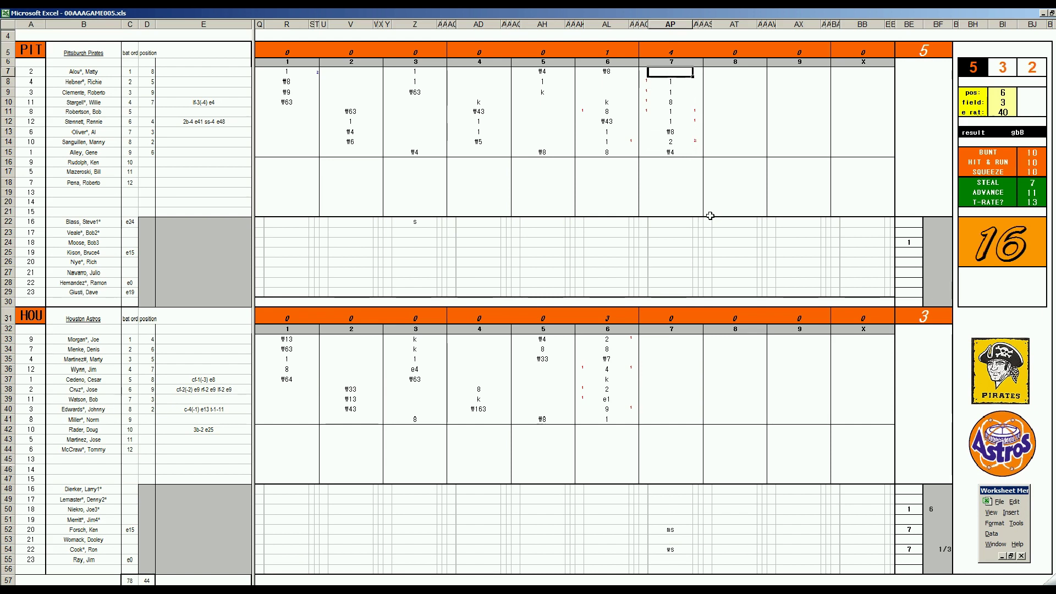
pyautogui.write('k')
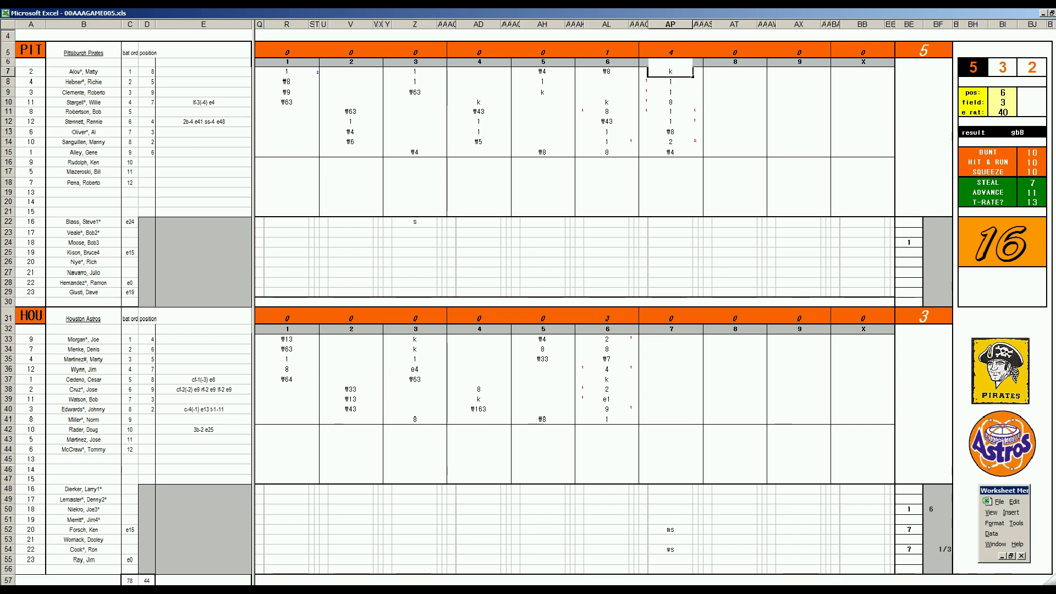
pyautogui.hotkey('alt', 'Tab')
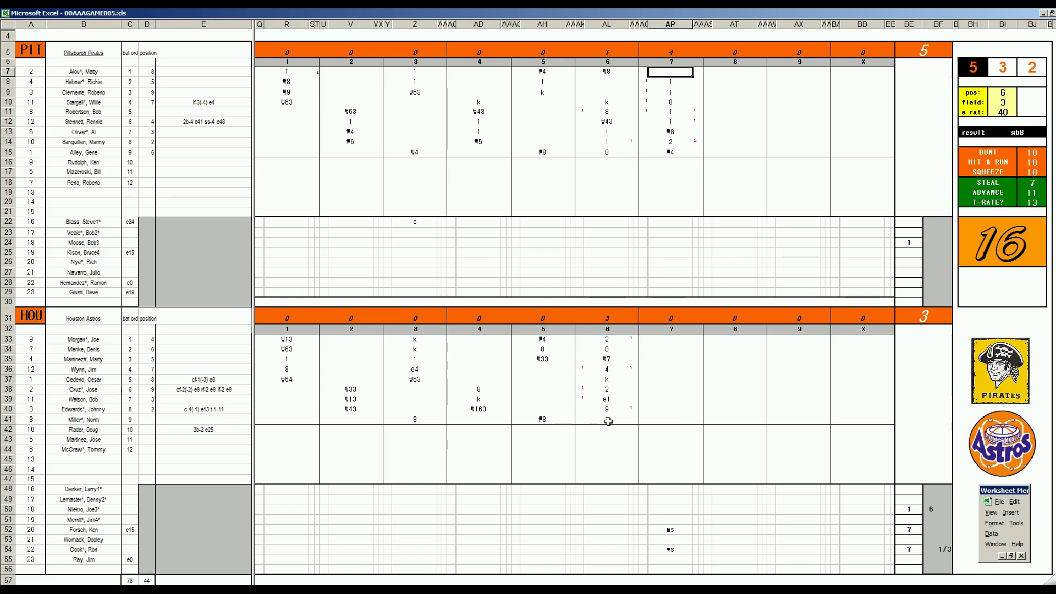
pyautogui.click(608, 421)
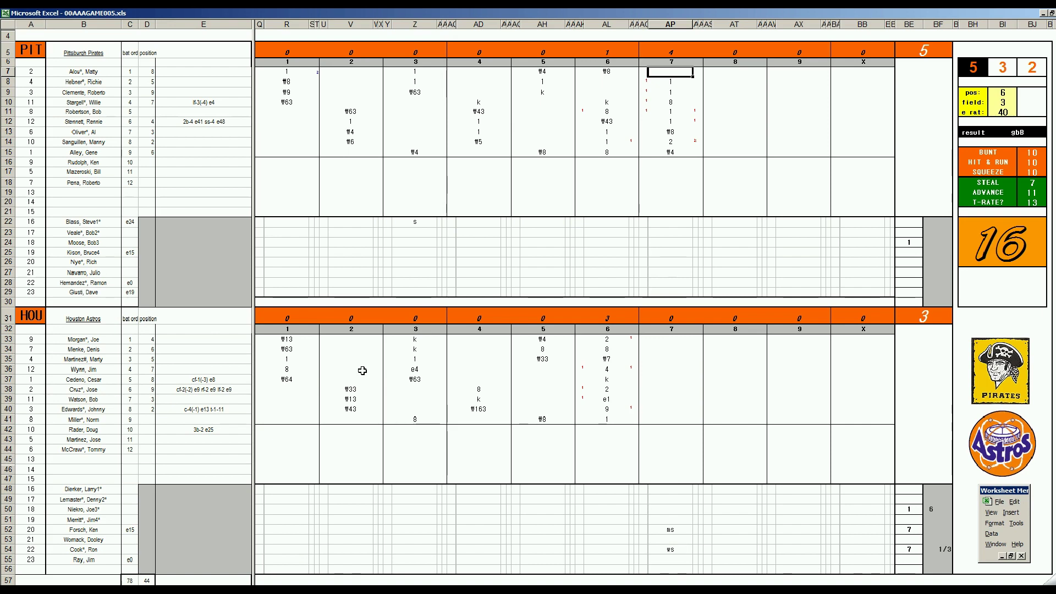
# Roll Houston's first seventh-inning play (fielder 8, rating 2) and enter 1 for the row 36 batter.
pyautogui.click(665, 369)
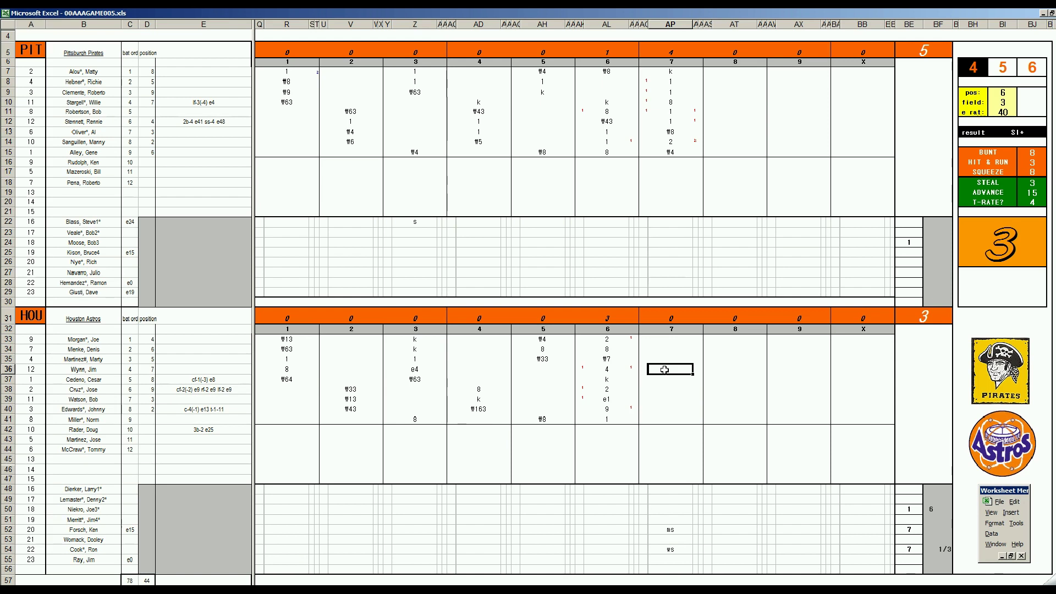
pyautogui.write('8')
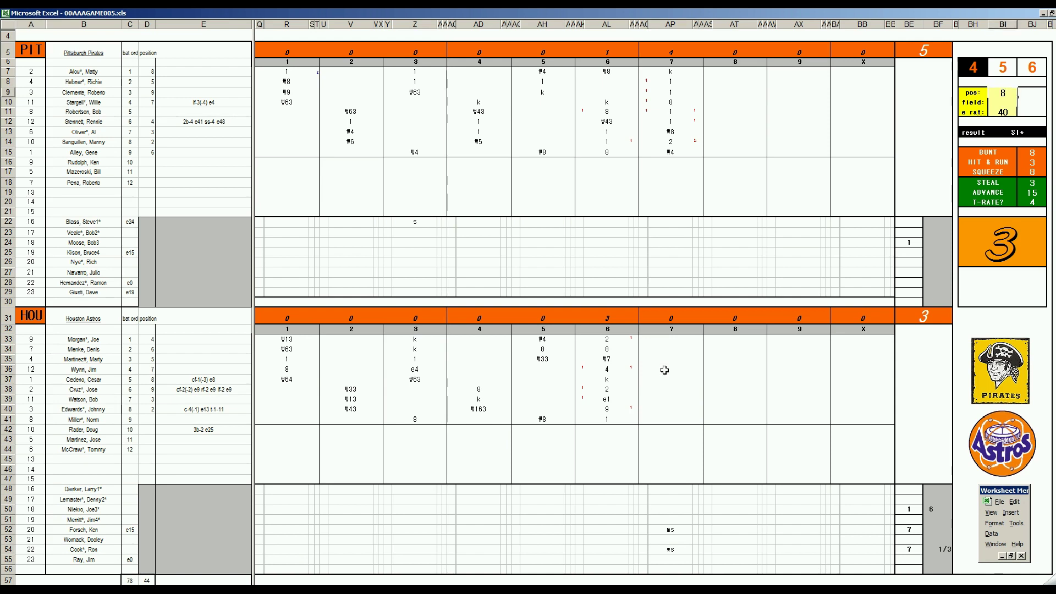
pyautogui.press('Return')
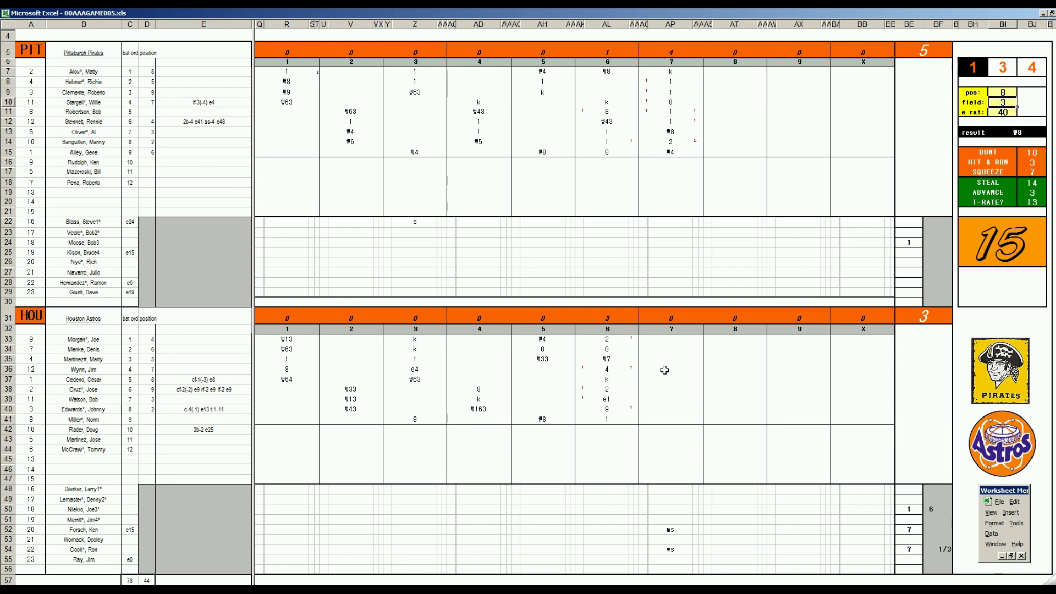
pyautogui.write('2')
pyautogui.press('Return')
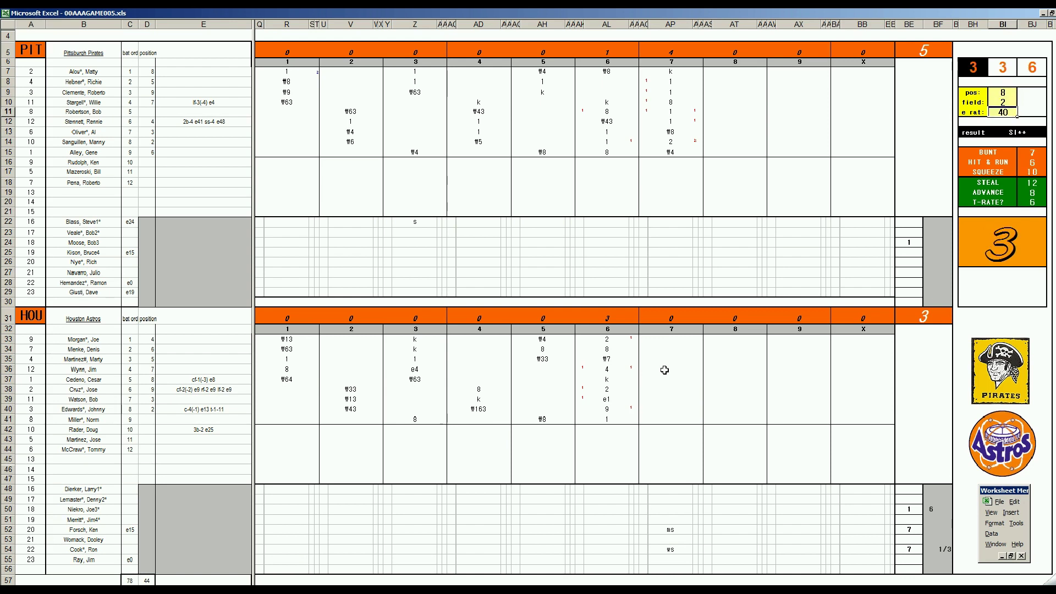
pyautogui.click(664, 370)
pyautogui.write('1')
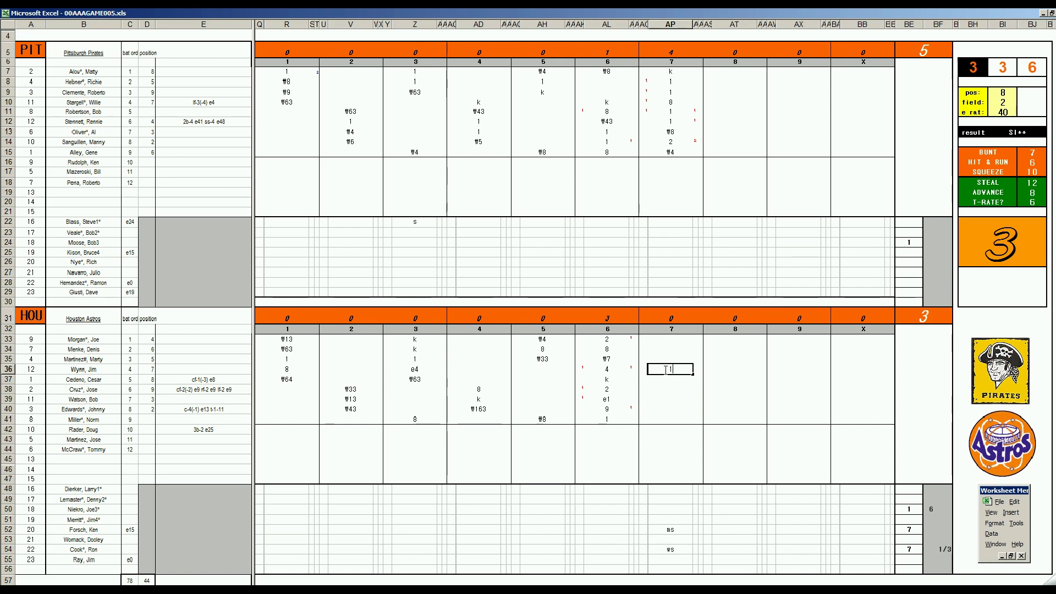
pyautogui.press('Return')
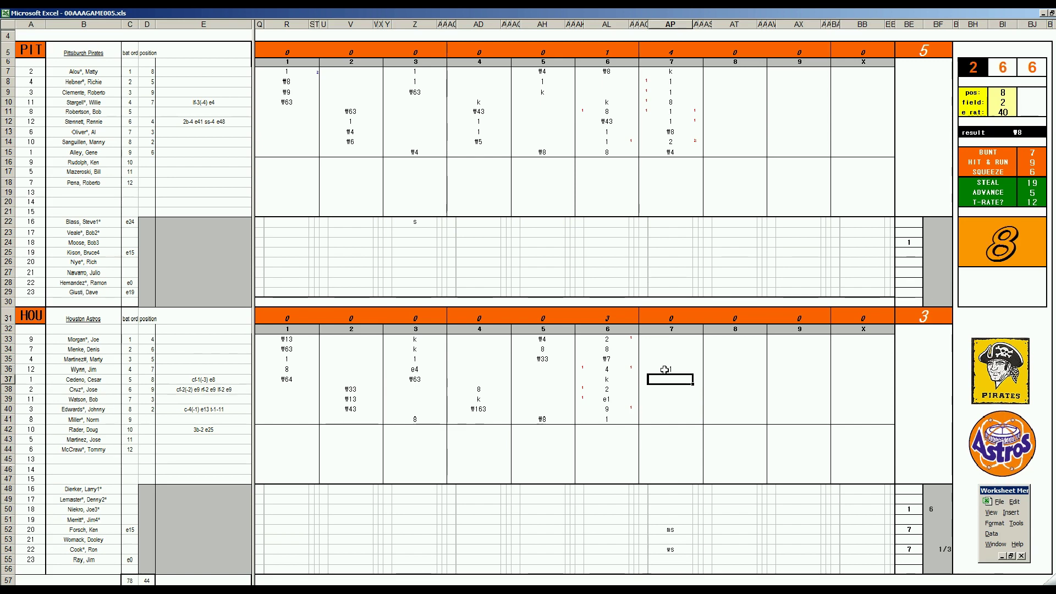
# Enter ₩8 for row 37, roll fielder 7 with rating 3, and give Cruz a 1 in row 38.
pyautogui.write('#8')
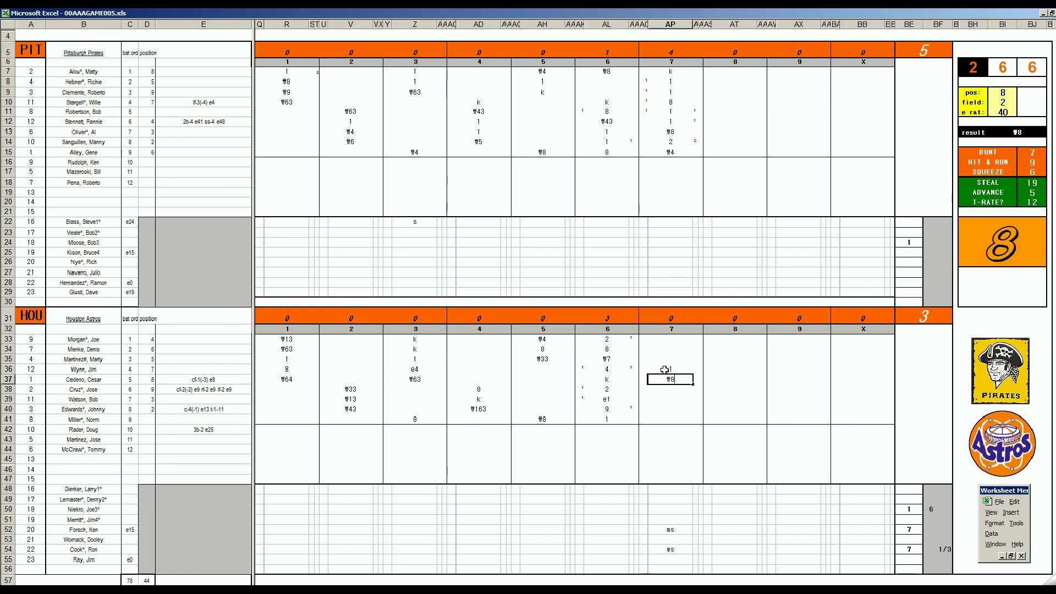
pyautogui.press('Return')
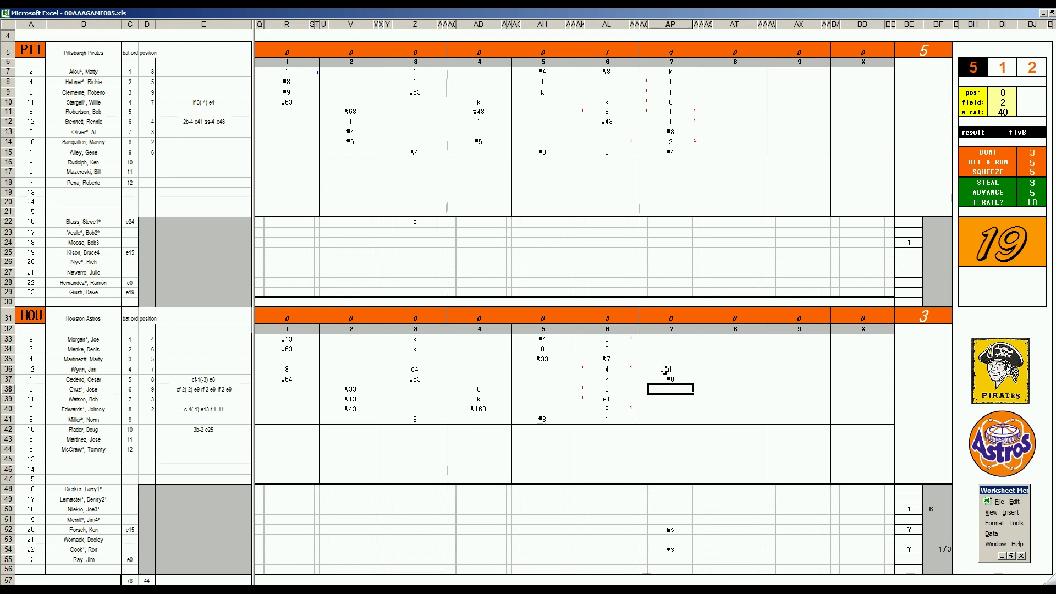
pyautogui.write('7')
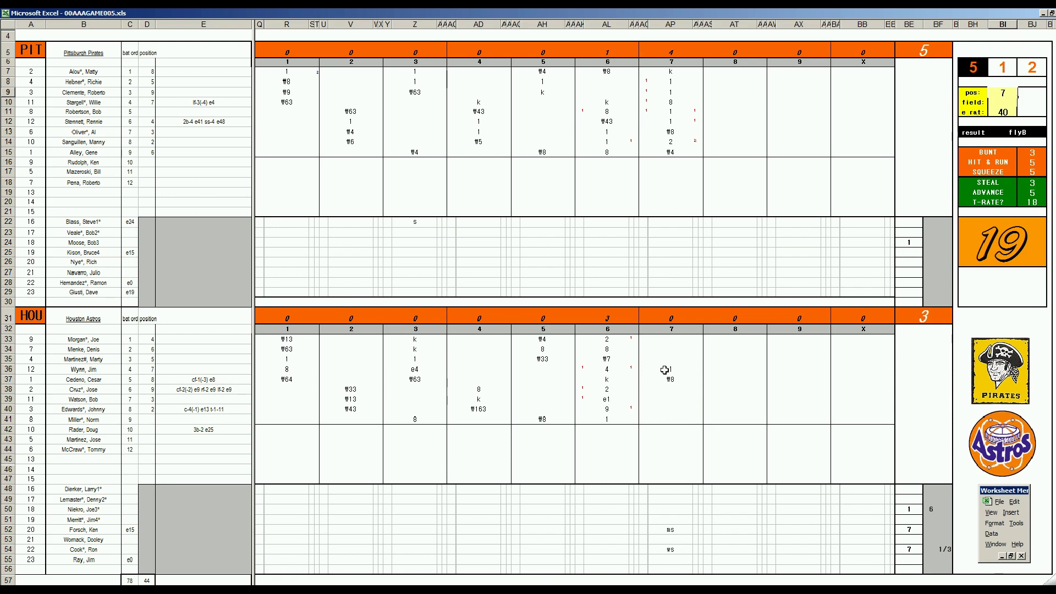
pyautogui.press('Return')
pyautogui.write('23')
pyautogui.press('Return')
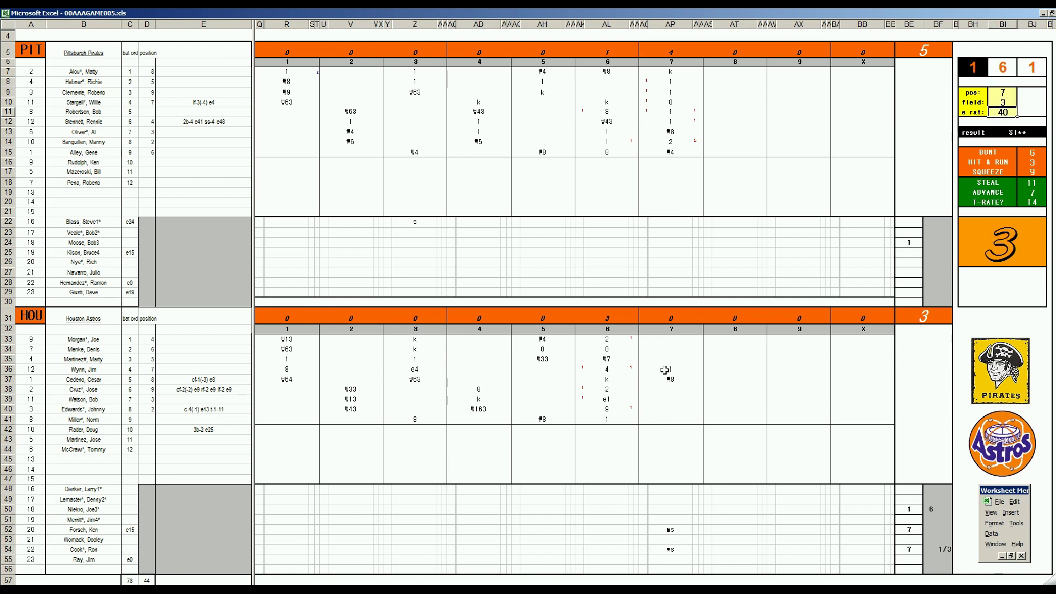
pyautogui.click(671, 389)
pyautogui.write('1')
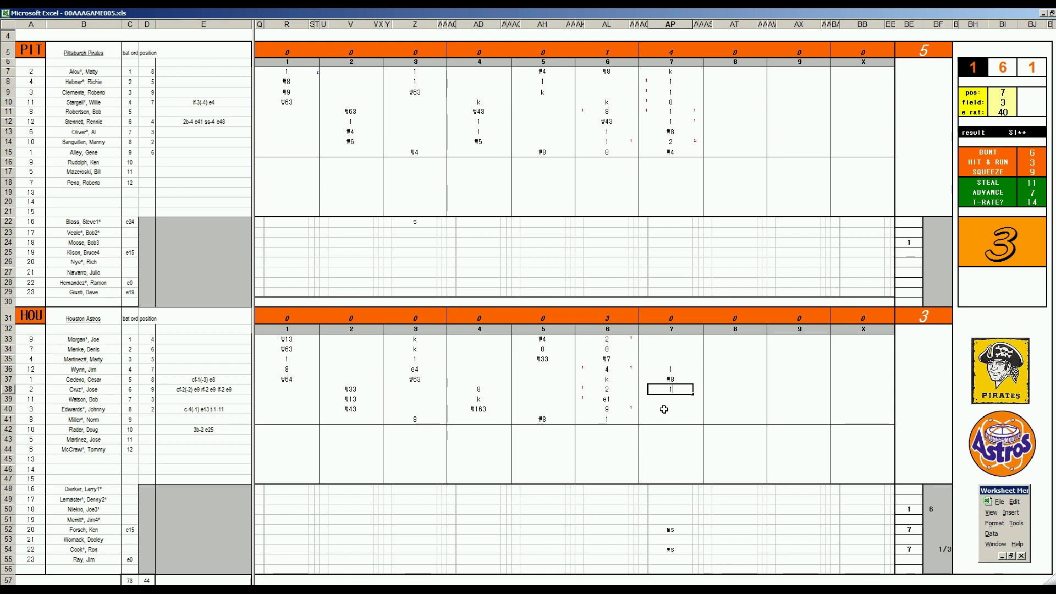
# Credit Pittsburgh's pitcher with 6 1/3 innings pitched in BF24.
pyautogui.click(934, 242)
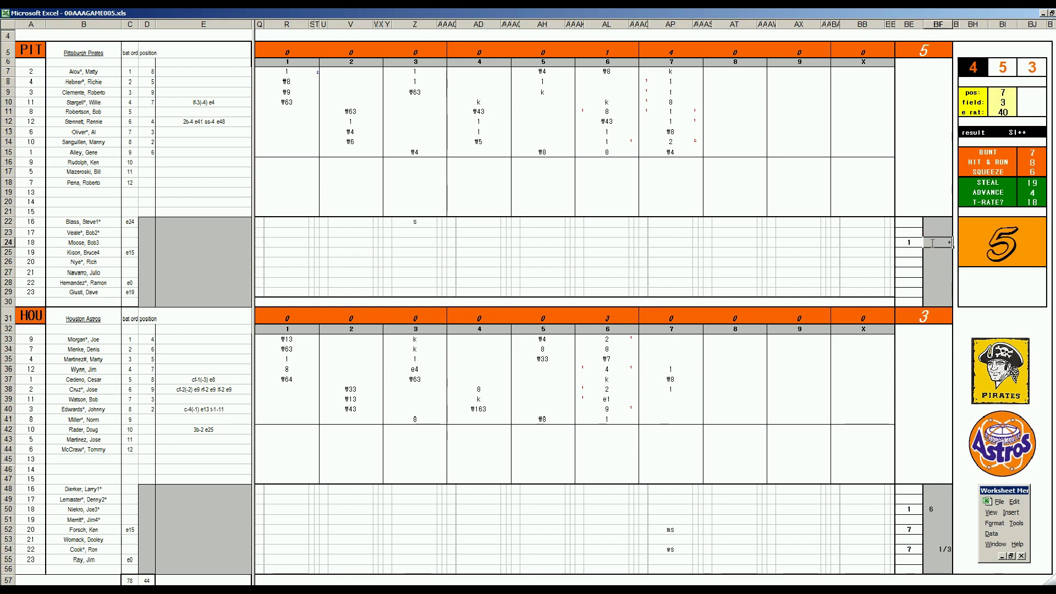
pyautogui.write('6 1/3')
pyautogui.press('Return')
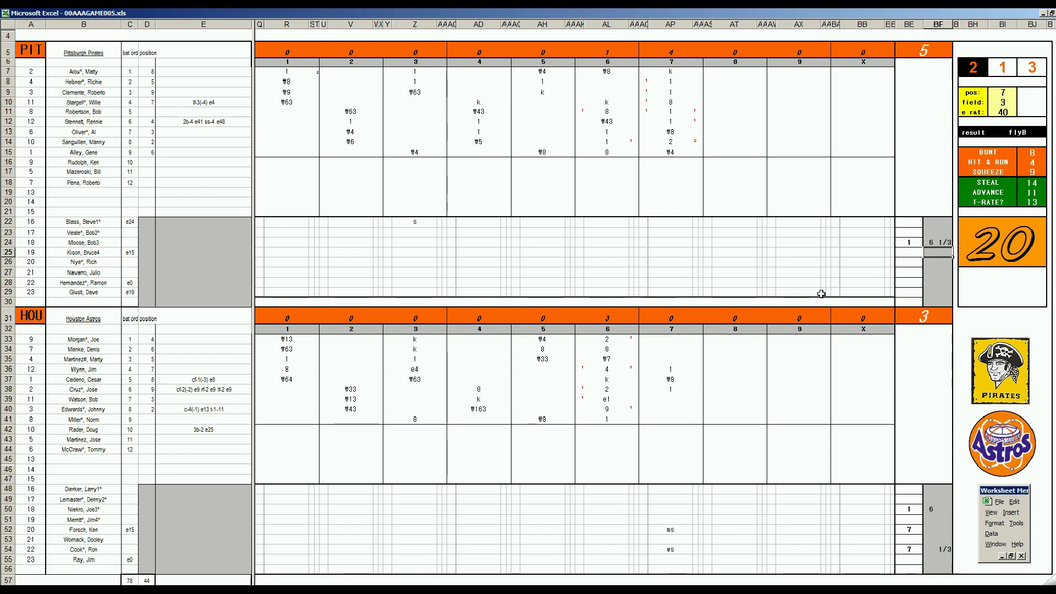
pyautogui.press('Left')
pyautogui.press('Down')
pyautogui.press('Down')
pyautogui.press('Down')
pyautogui.press('Down')
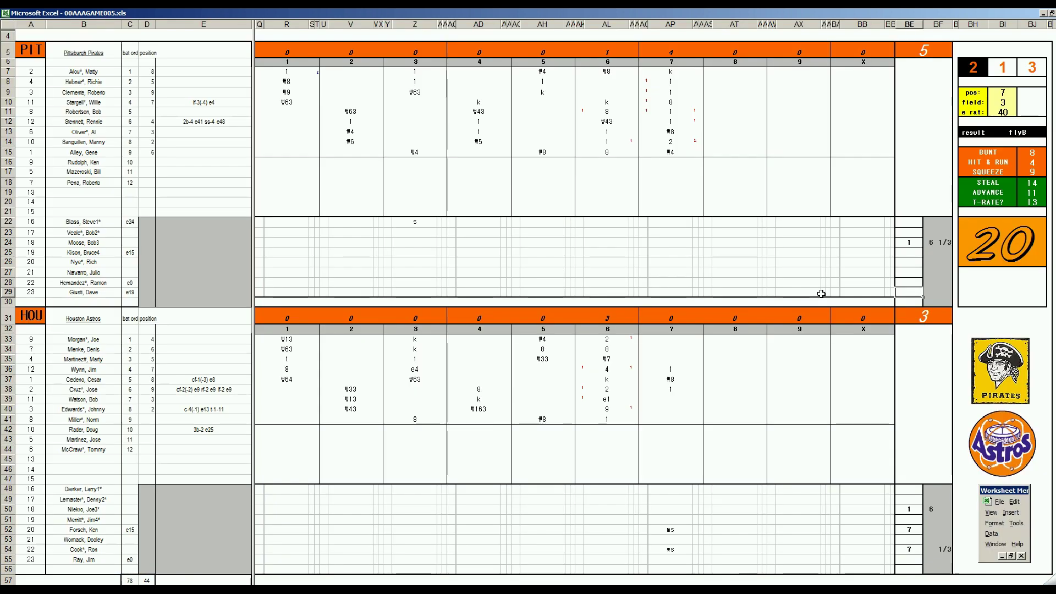
# Log Hernandez's pitching row with 7 in BE28 and bw in AP28.
pyautogui.press('Up')
pyautogui.write('7')
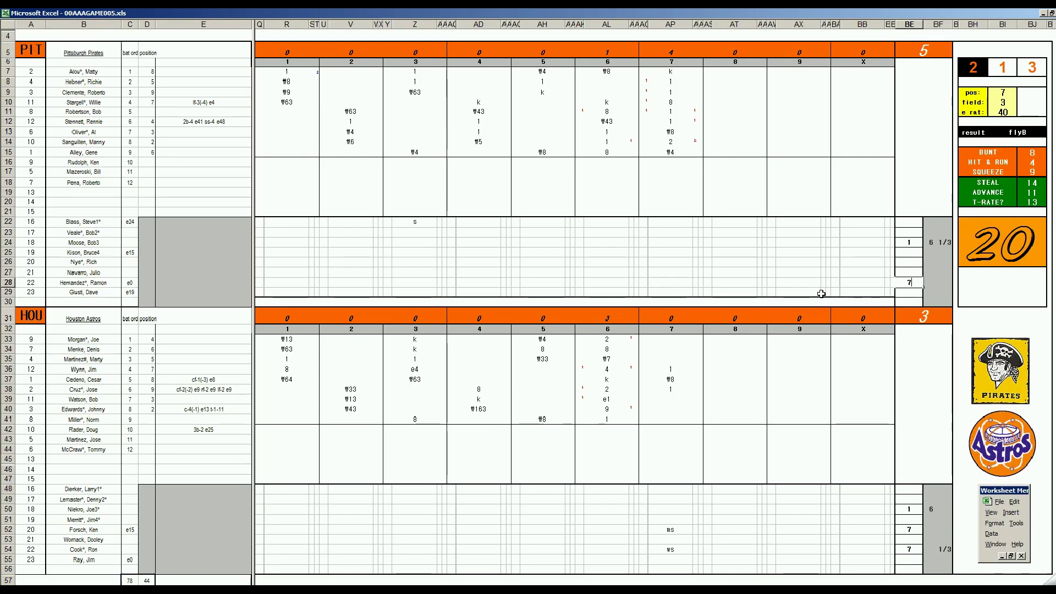
pyautogui.press('Left')
pyautogui.press('Left')
pyautogui.press('Left')
pyautogui.press('Left')
pyautogui.press('Left')
pyautogui.press('Left')
pyautogui.press('Left')
pyautogui.press('Left')
pyautogui.press('Left')
pyautogui.press('Left')
pyautogui.press('Left')
pyautogui.press('Left')
pyautogui.press('Left')
pyautogui.press('Left')
pyautogui.press('Left')
pyautogui.press('Left')
pyautogui.press('Left')
pyautogui.press('Right')
pyautogui.write('bw')
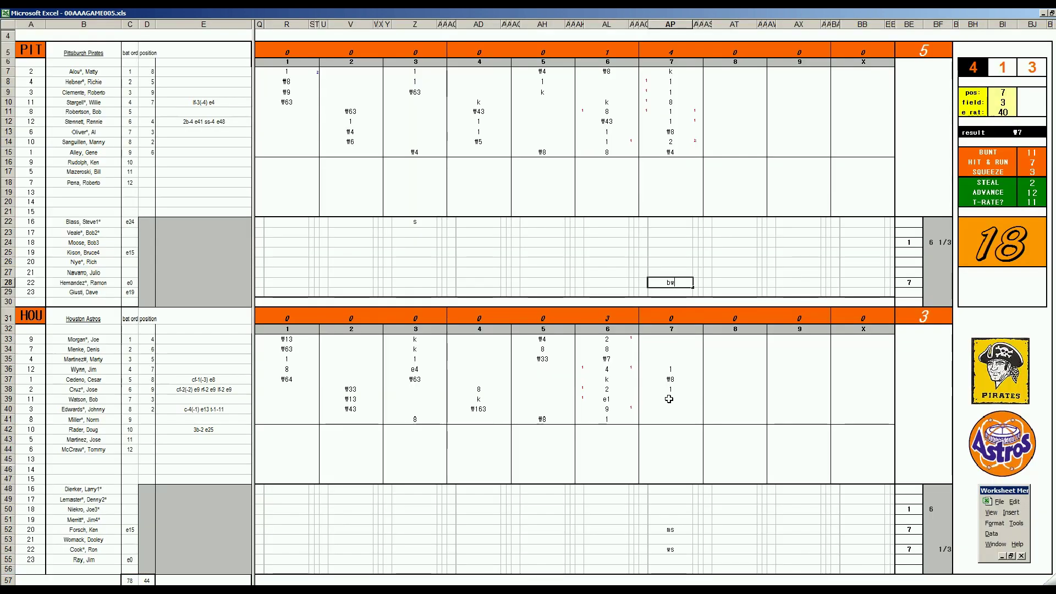
# Record a strikeout for Watson and ₩5 for Rader in Houston's seventh.
pyautogui.click(669, 399)
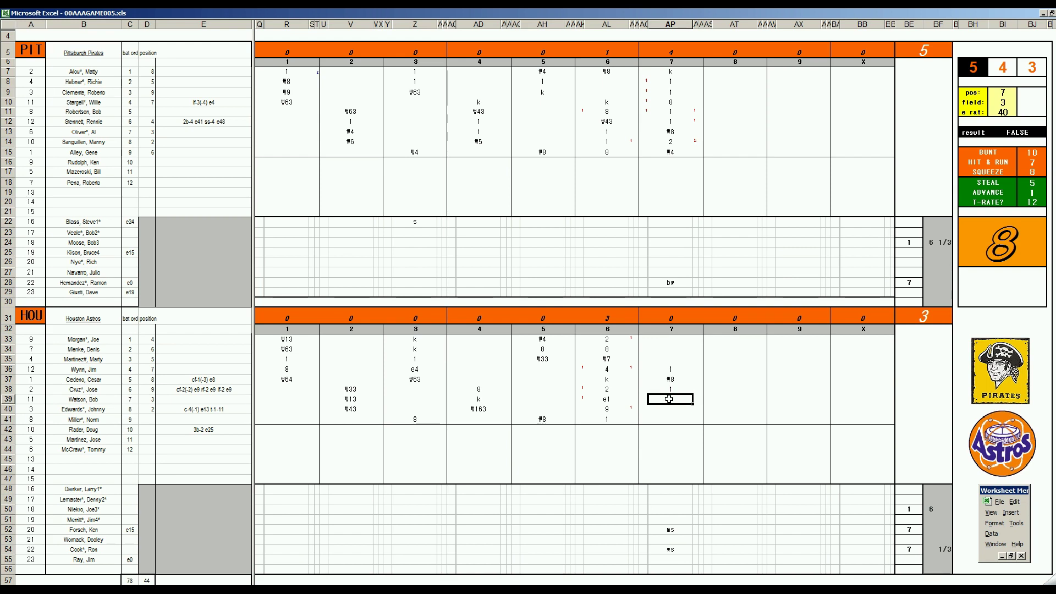
pyautogui.doubleClick(669, 399)
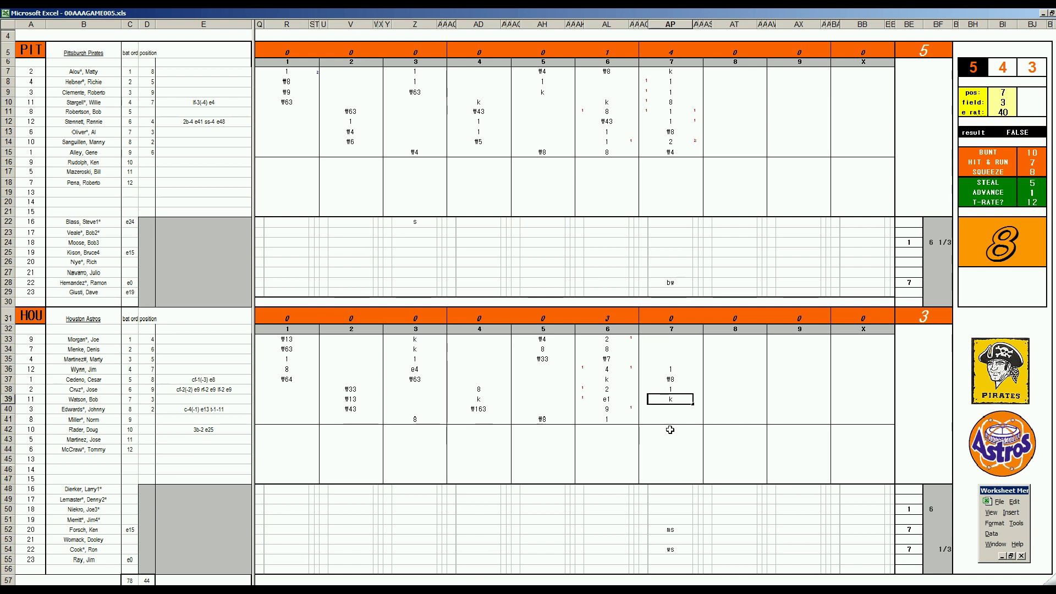
pyautogui.click(670, 429)
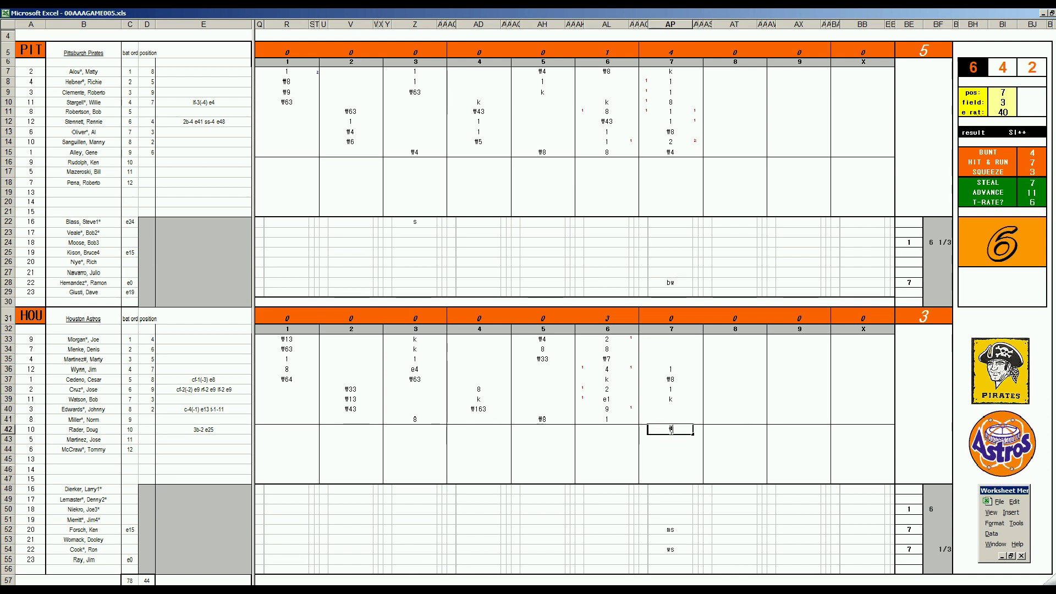
pyautogui.write('#5')
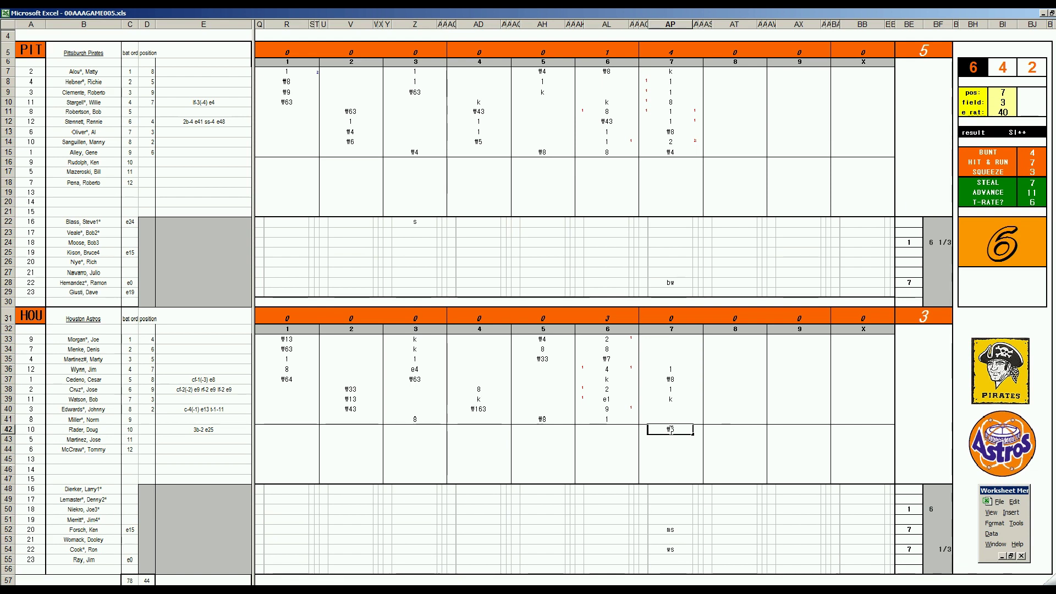
# Enter 8, ₩8, ₩4, 8 and ₩7 down column AT from AT8 for Pittsburgh's eighth.
pyautogui.click(725, 83)
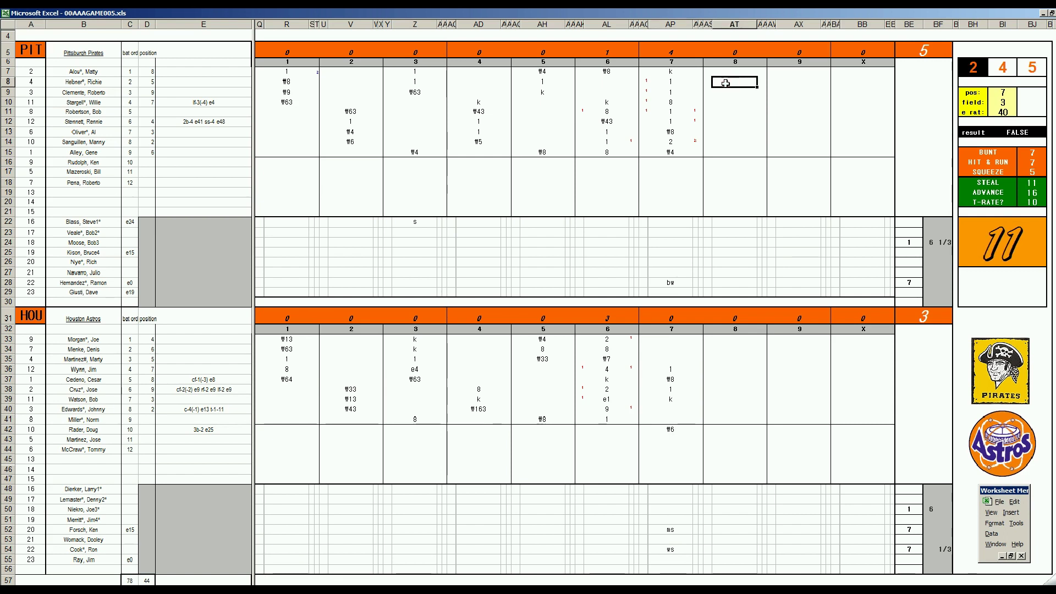
pyautogui.write('8')
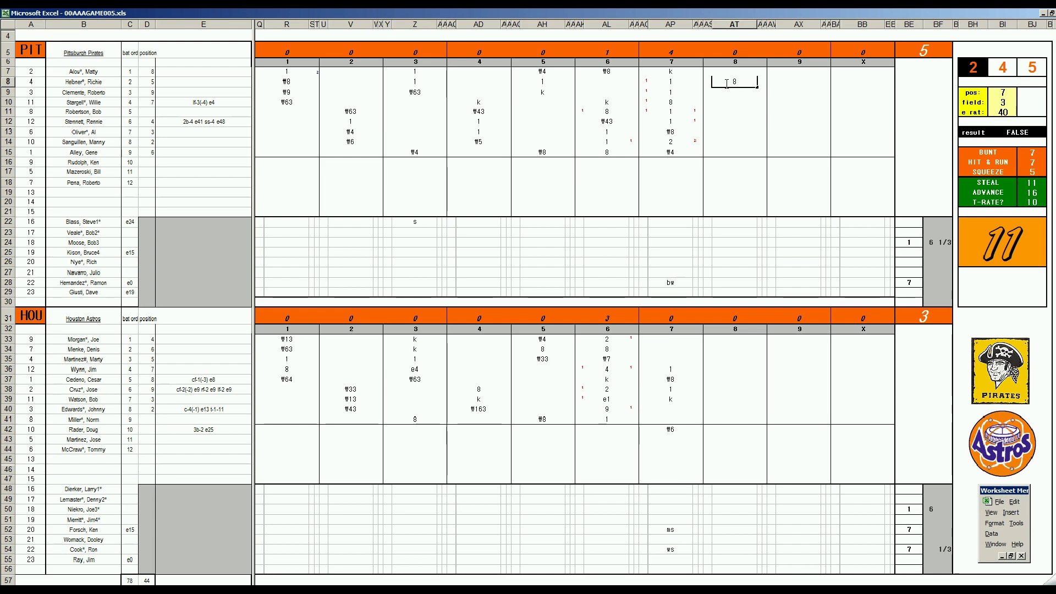
pyautogui.press('Return')
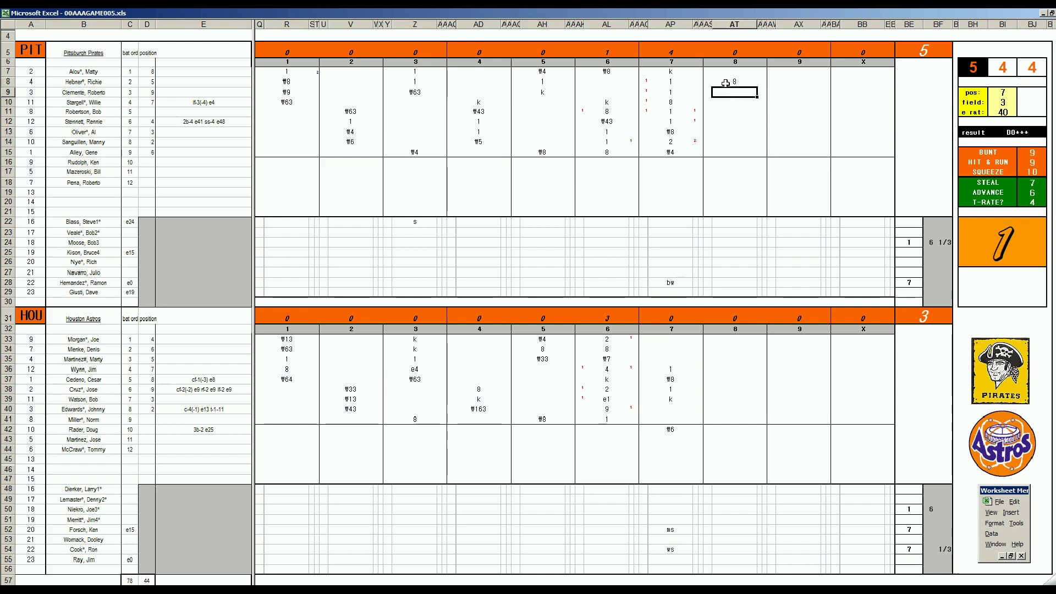
pyautogui.write('#8')
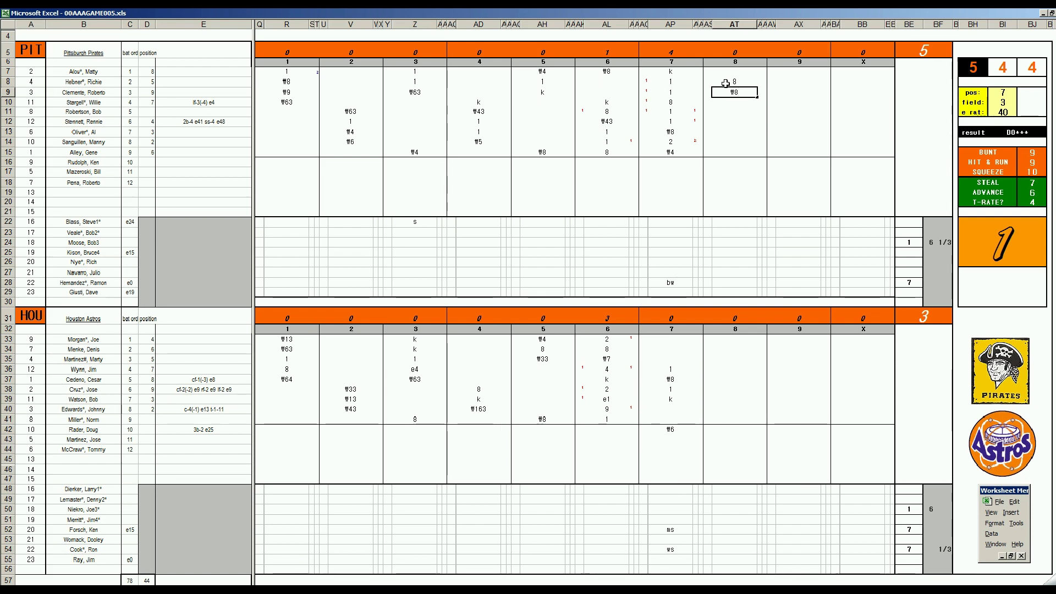
pyautogui.press('Return')
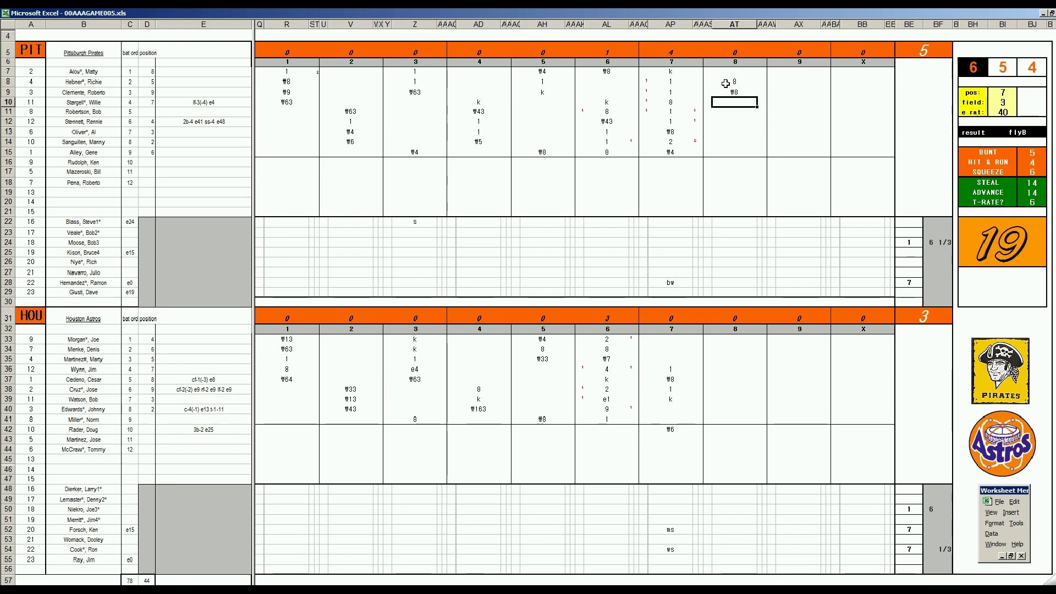
pyautogui.write('#4')
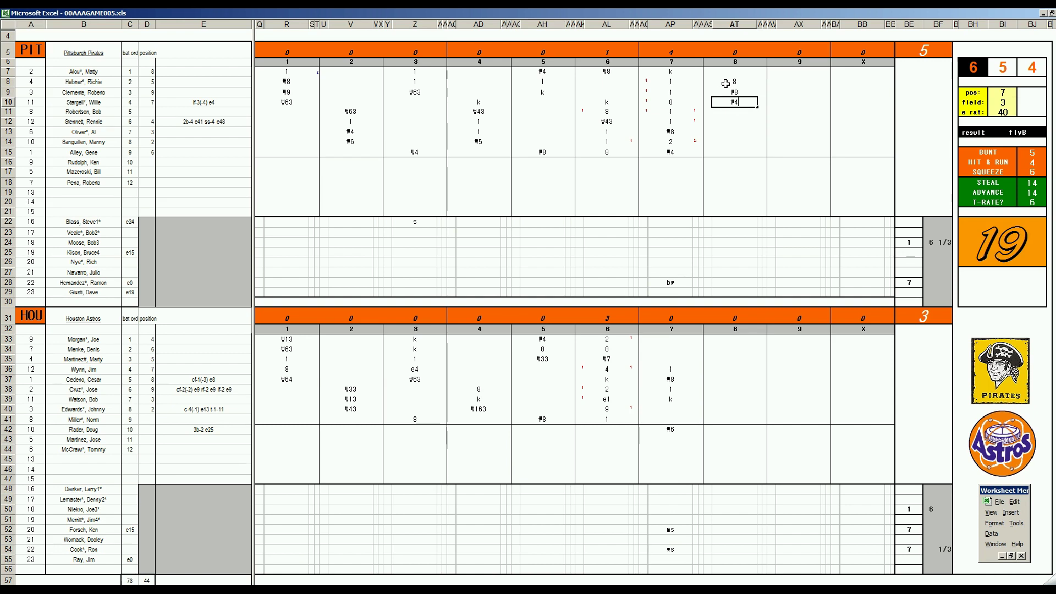
pyautogui.press('Return')
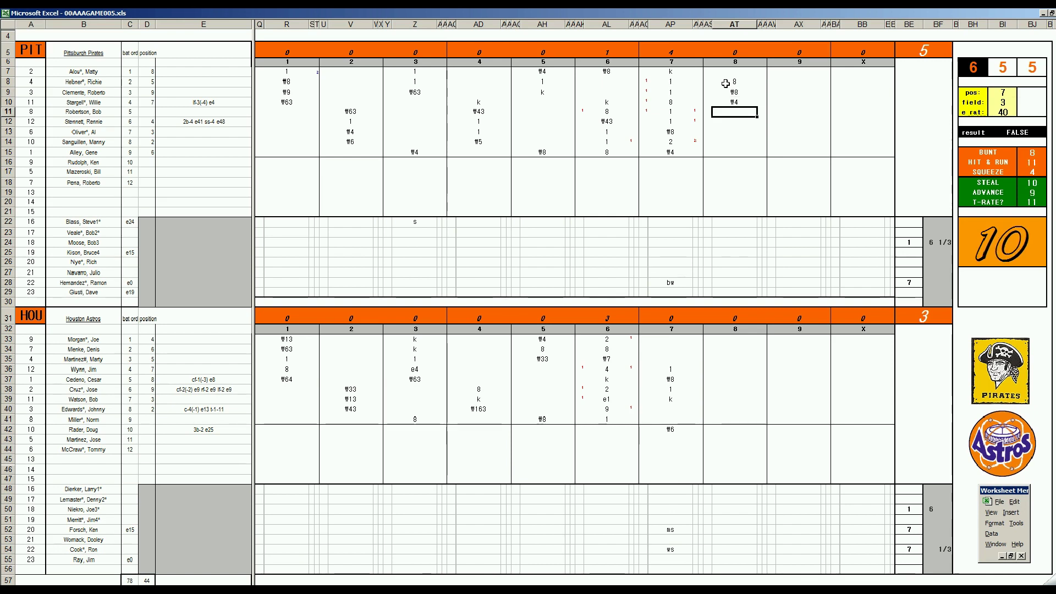
pyautogui.write('8')
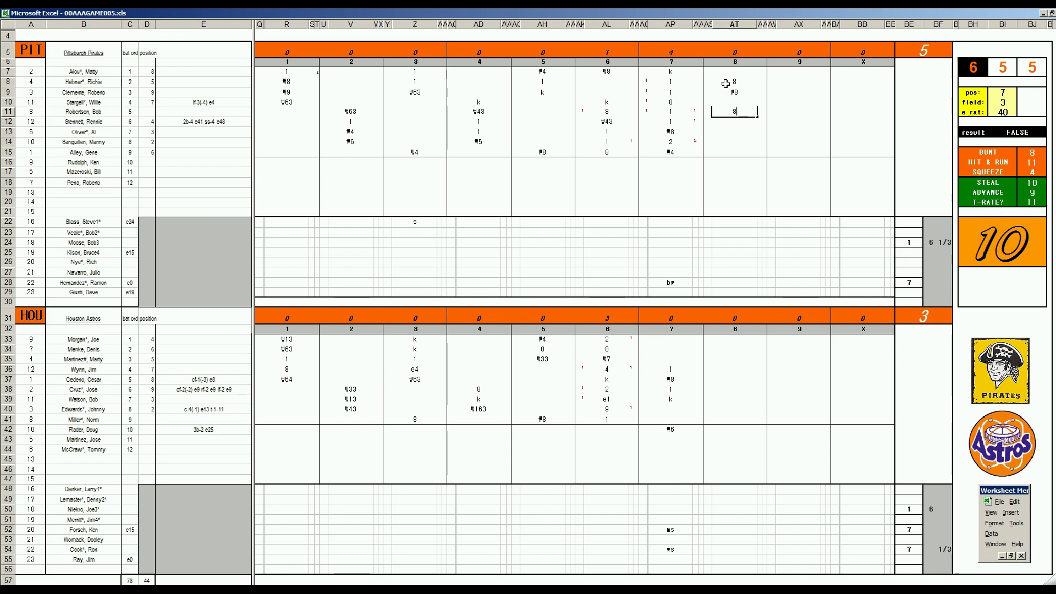
pyautogui.press('Return')
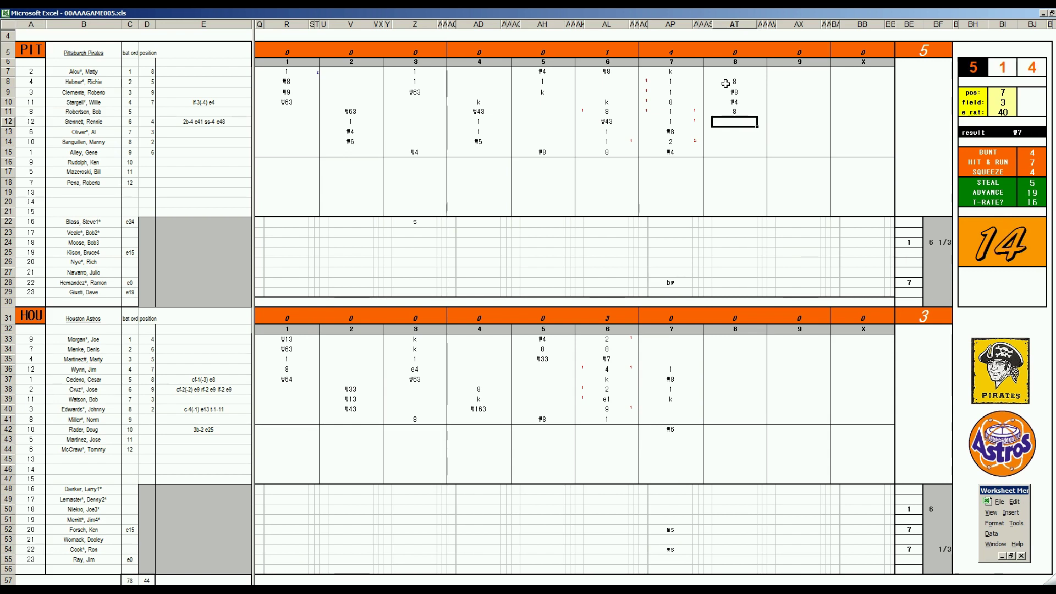
pyautogui.write('#7')
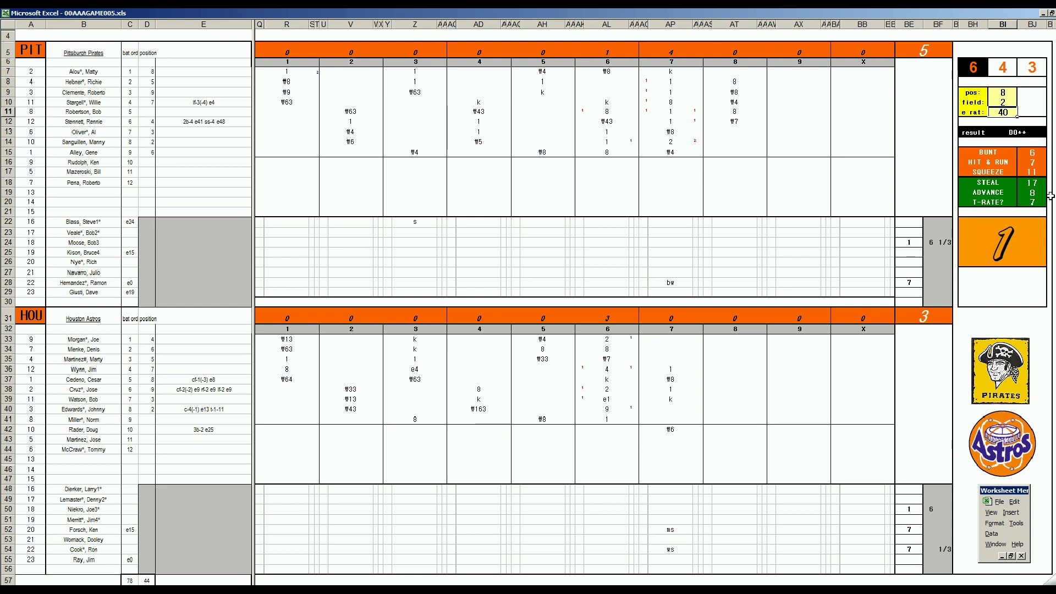
# Put 2 in AT43, then ₩43, ₩6 and ₩63 for Morgan, Menke and Martinez in AT33–AT35.
pyautogui.doubleClick(732, 439)
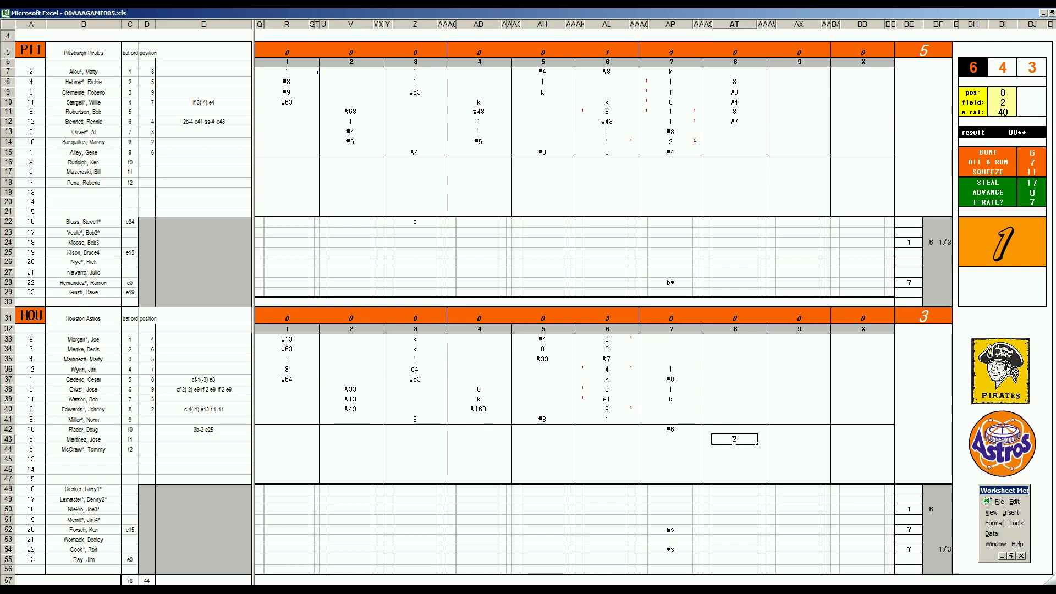
pyautogui.click(736, 339)
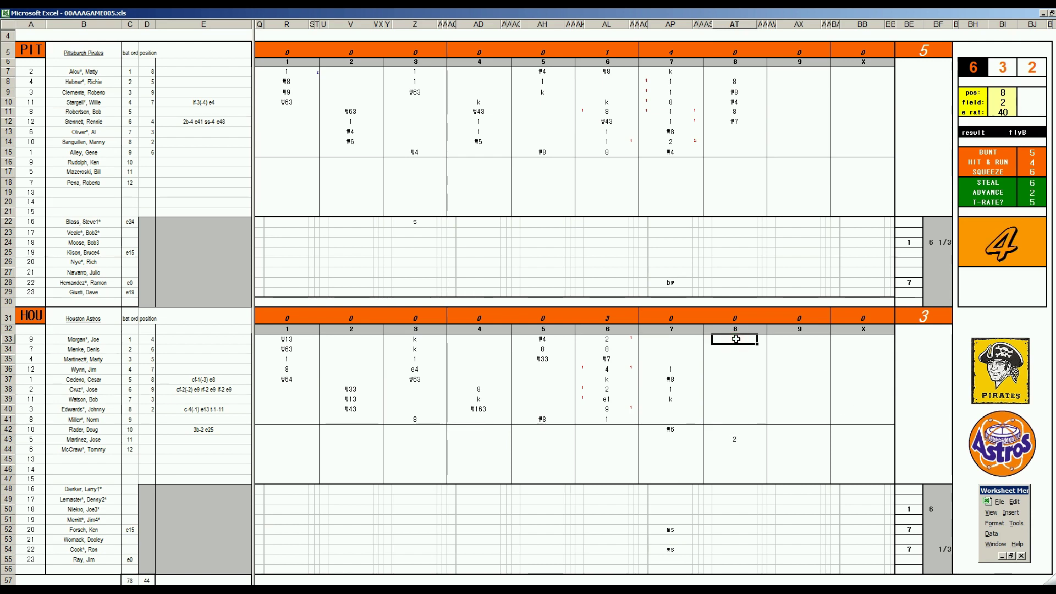
pyautogui.write('\\43')
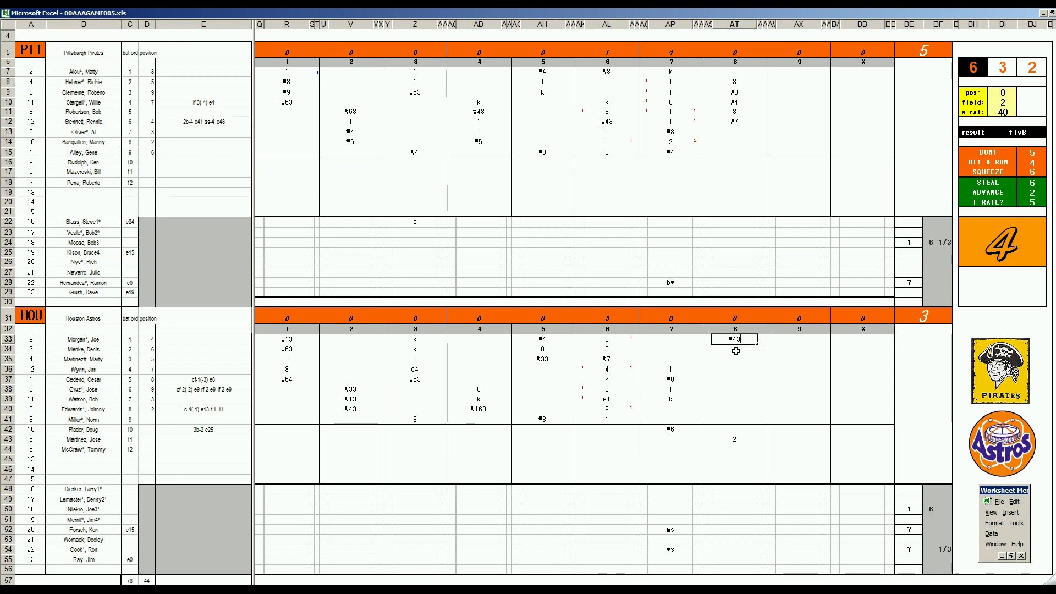
pyautogui.click(736, 350)
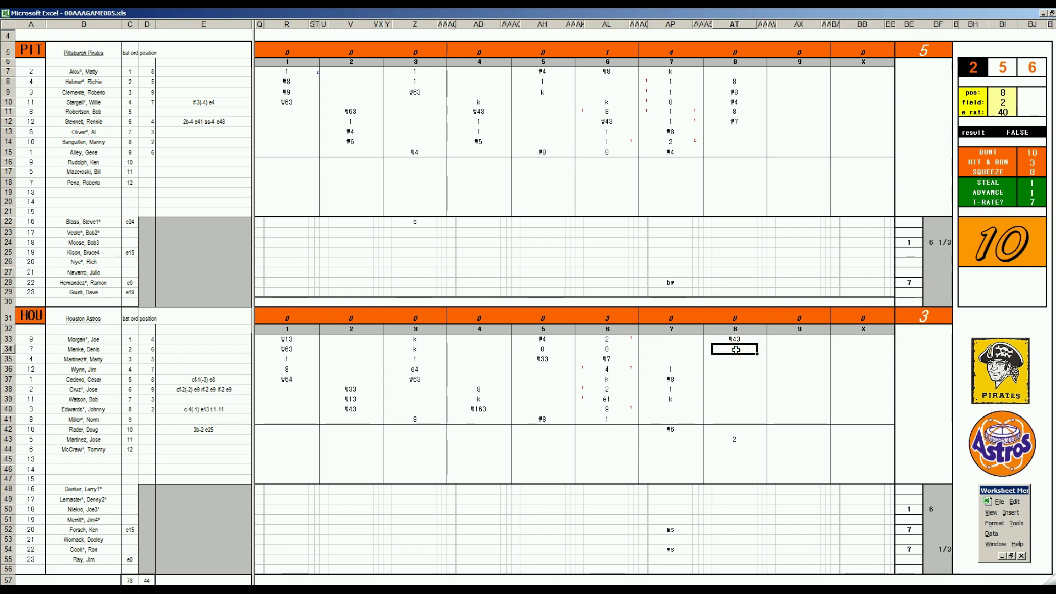
pyautogui.write('\\6')
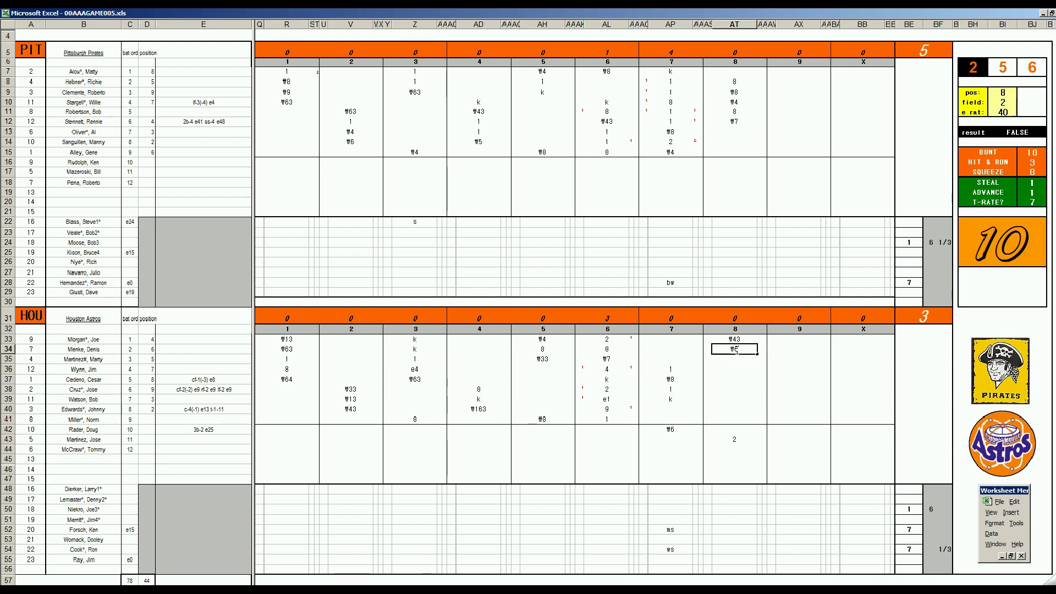
pyautogui.press('Return')
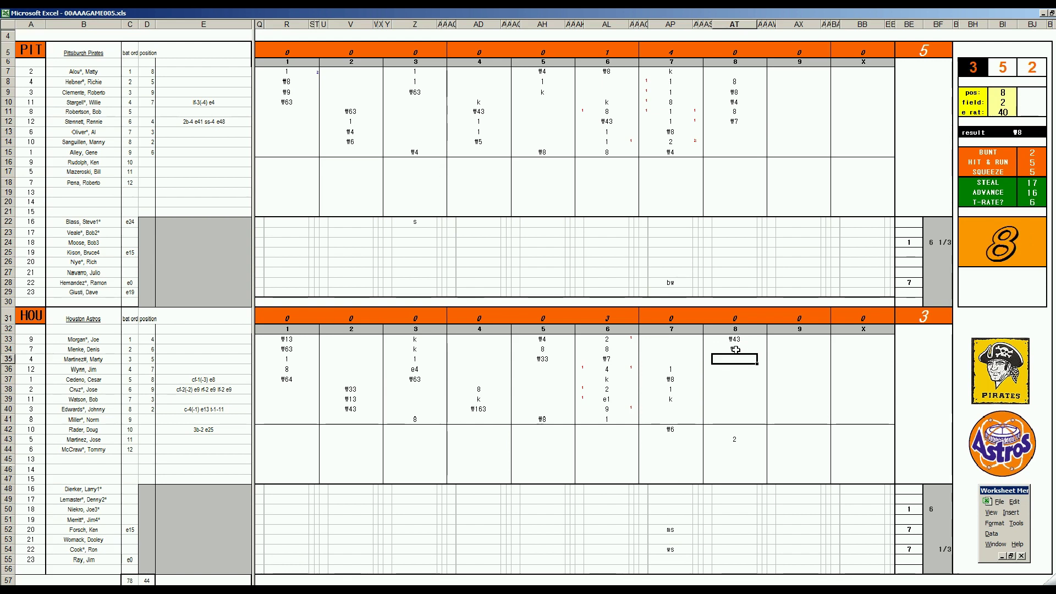
pyautogui.write('₩63')
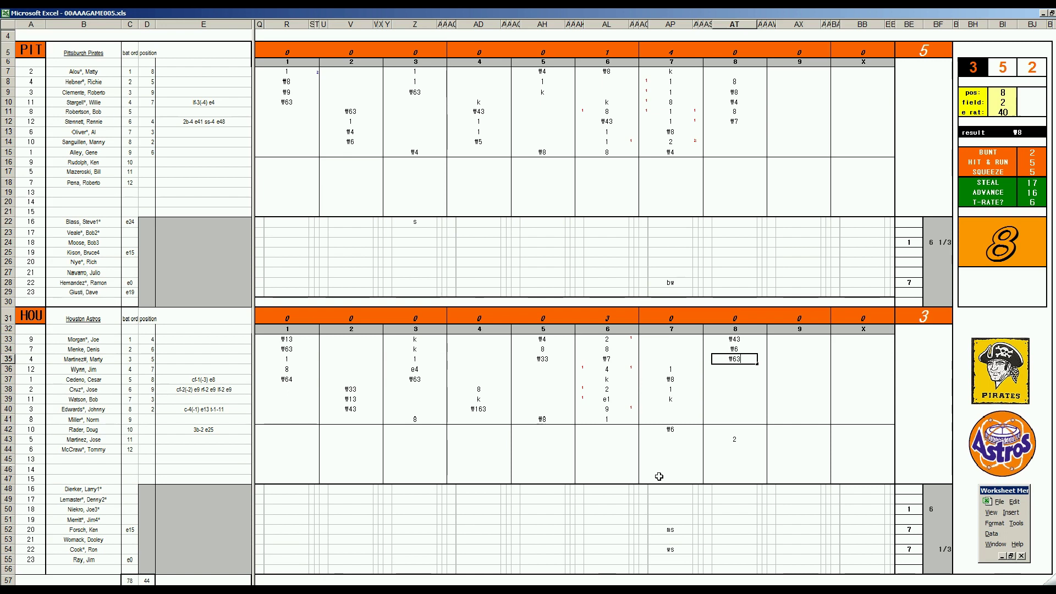
# Enter ₩8, ₩7 and 2 down the ninth-inning column from Oliver, then ₩7 in AX7.
pyautogui.click(792, 132)
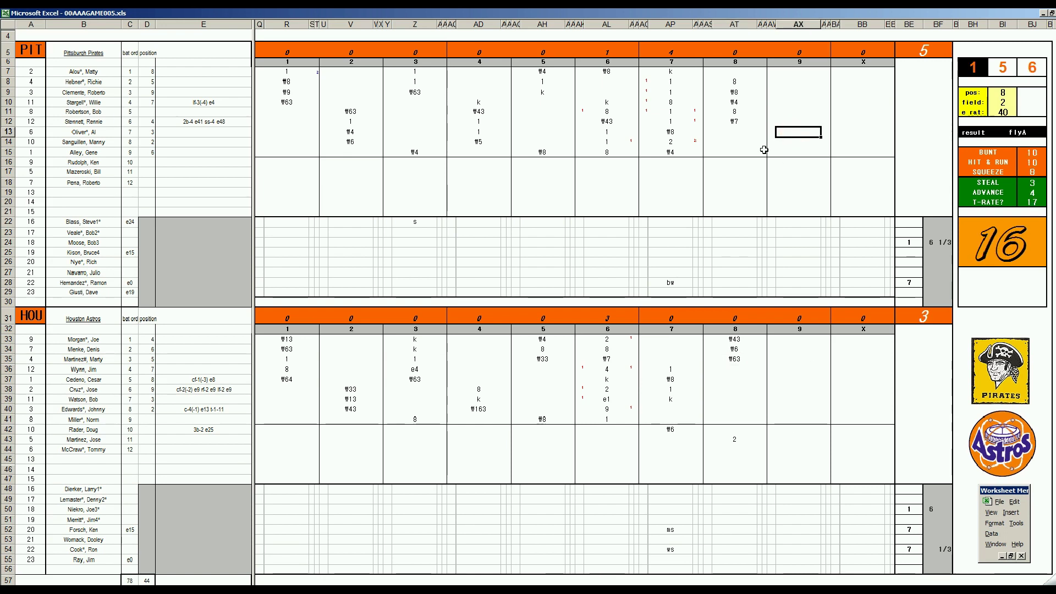
pyautogui.write('#8')
pyautogui.press('Return')
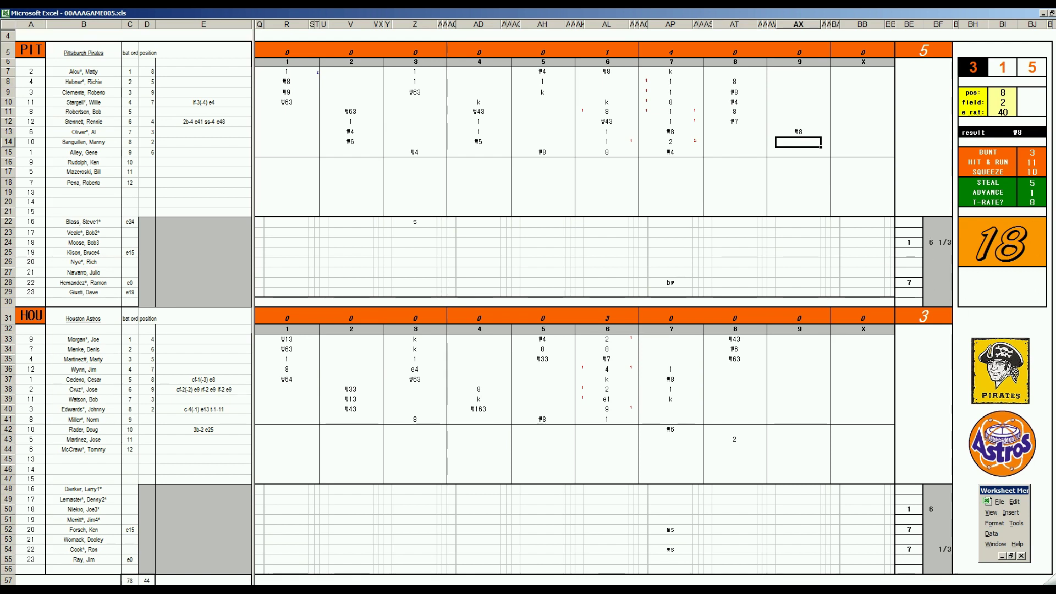
pyautogui.write('#7')
pyautogui.press('Return')
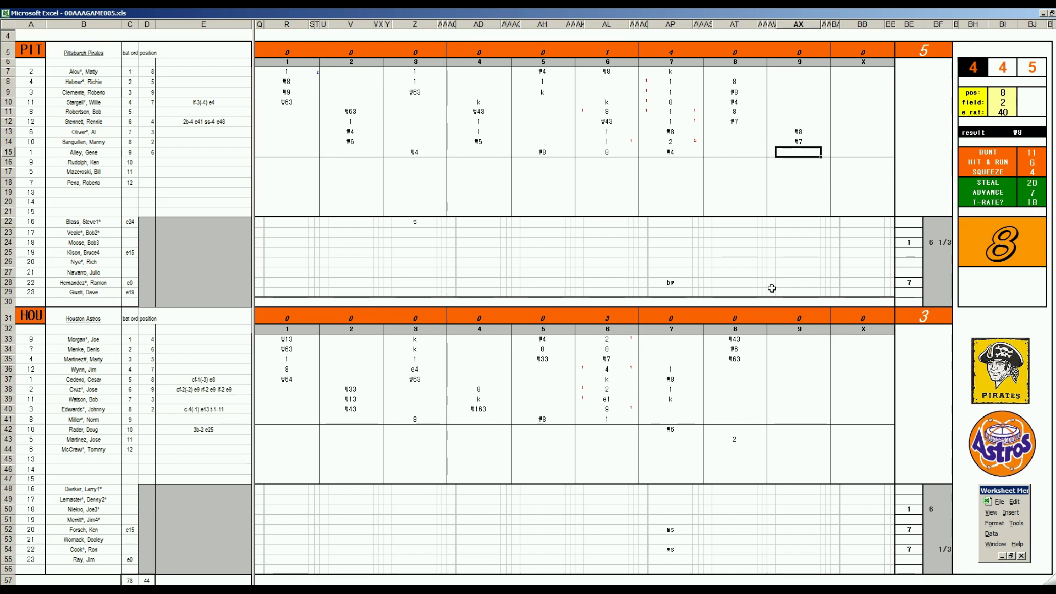
pyautogui.write('2')
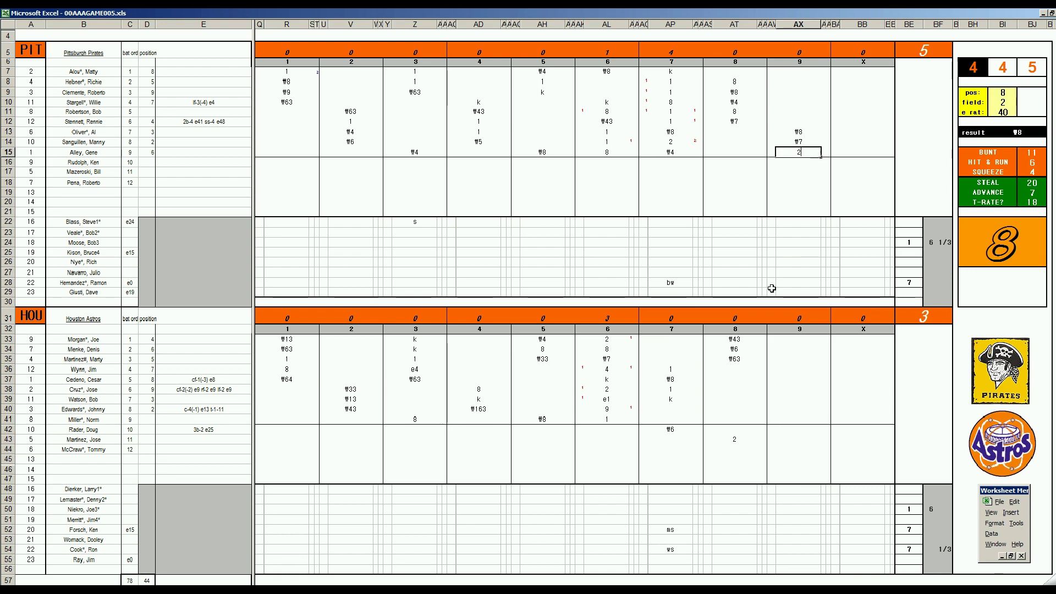
pyautogui.click(799, 73)
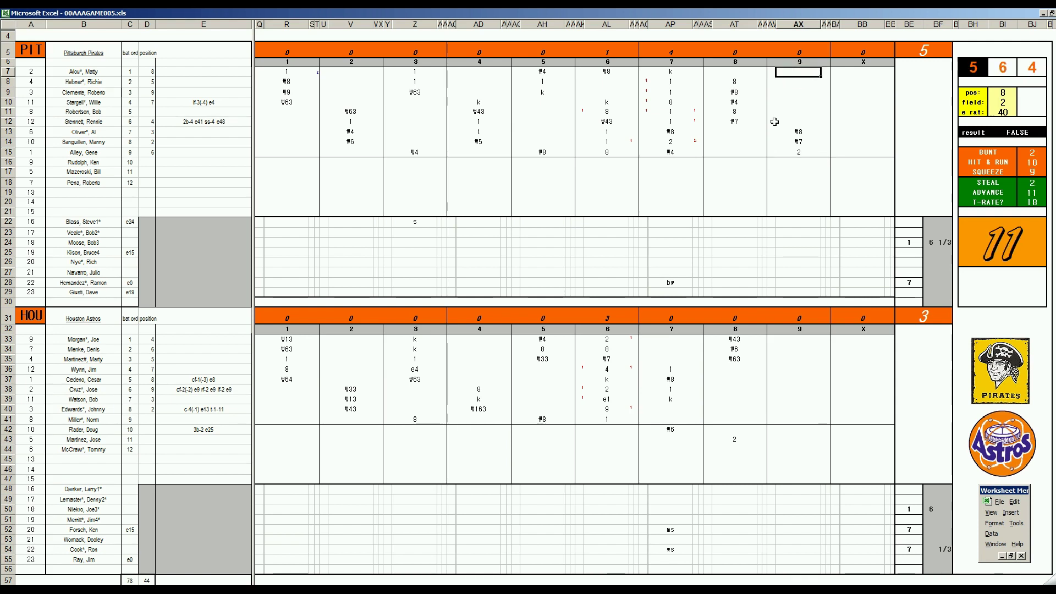
pyautogui.write('#7')
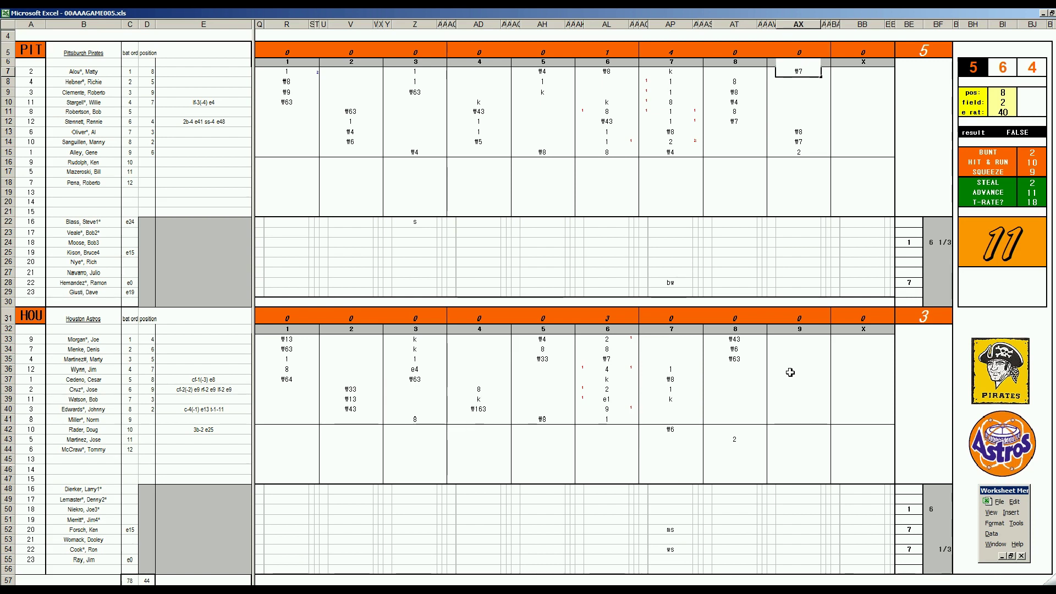
# Enter k, ₩3 and ₩33 for the Astros' three ninth-inning batters, starting at AX36.
pyautogui.click(791, 373)
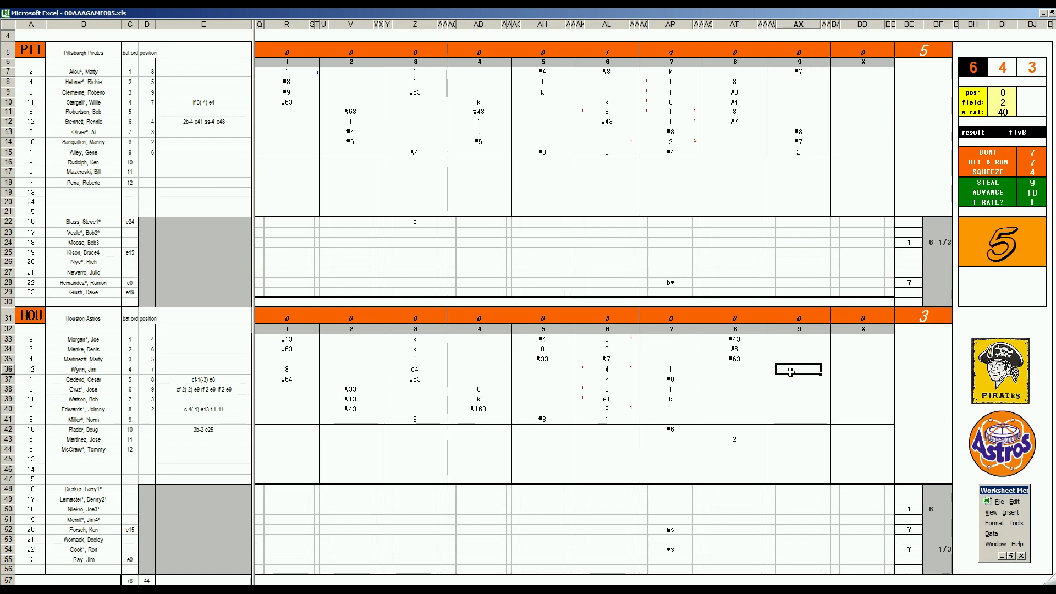
pyautogui.write('k')
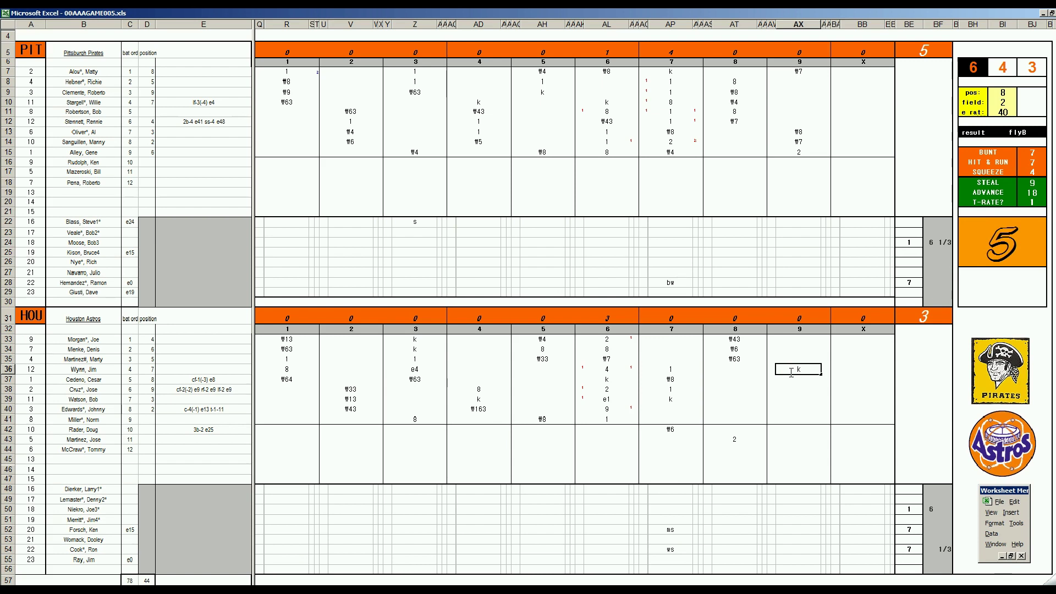
pyautogui.press('Return')
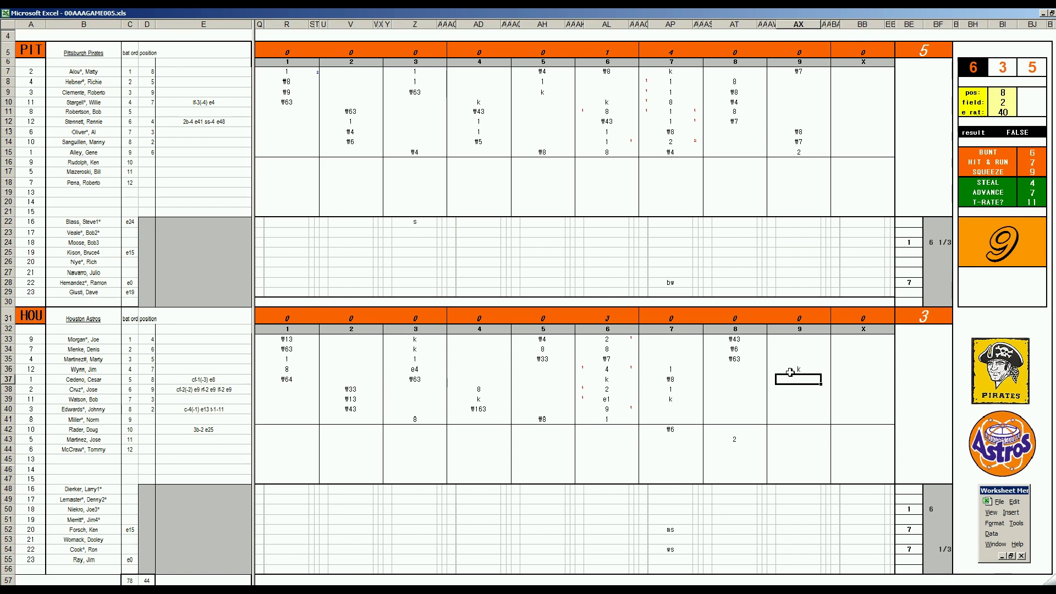
pyautogui.write('#3')
pyautogui.press('Return')
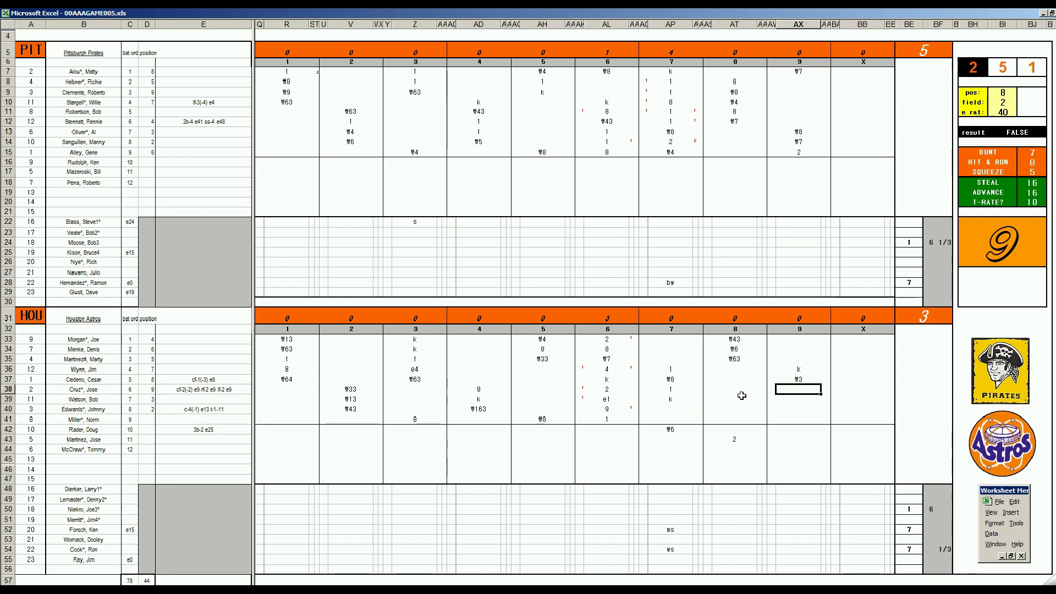
pyautogui.write('\\33')
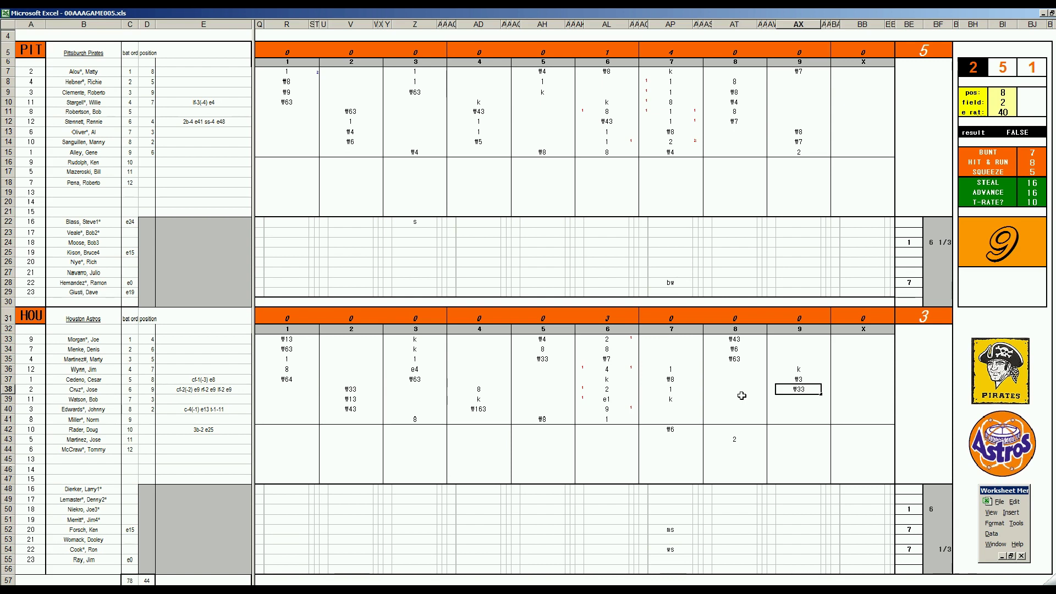
pyautogui.press('Return')
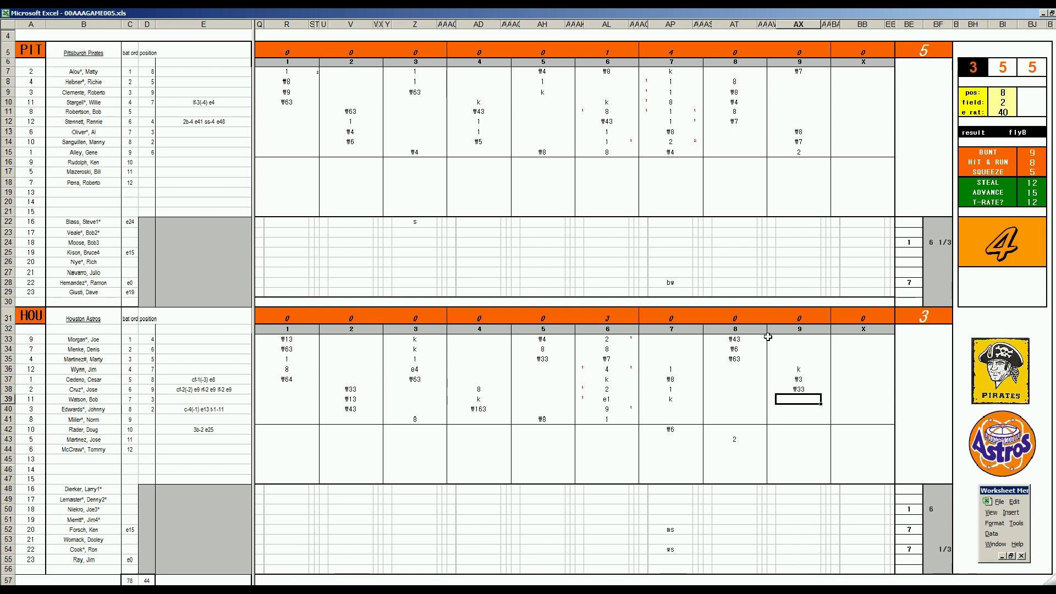
# Enter 2 2/3 in BF28 and +6/9 in BF52, then run the stats macro from E51.
pyautogui.click(934, 284)
pyautogui.write('2 2/3')
pyautogui.press('Return')
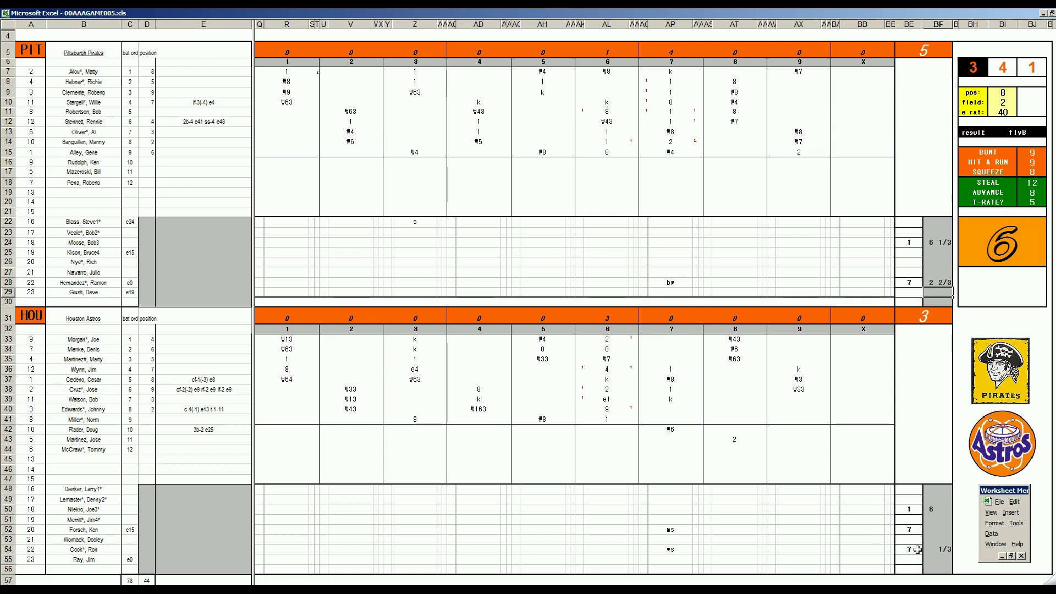
pyautogui.click(932, 531)
pyautogui.write('+6/')
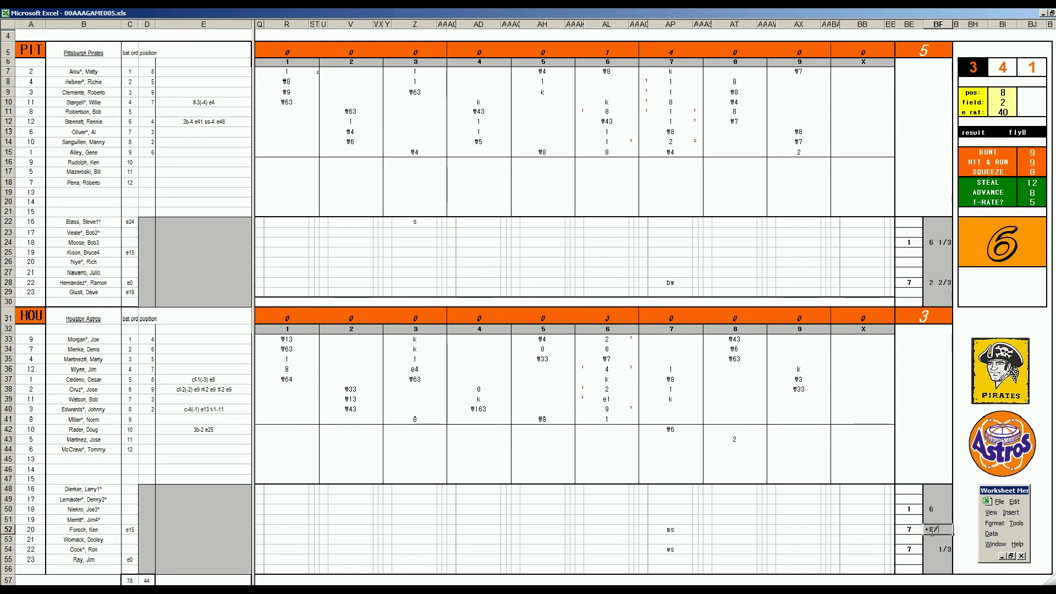
pyautogui.write('9')
pyautogui.press('Return')
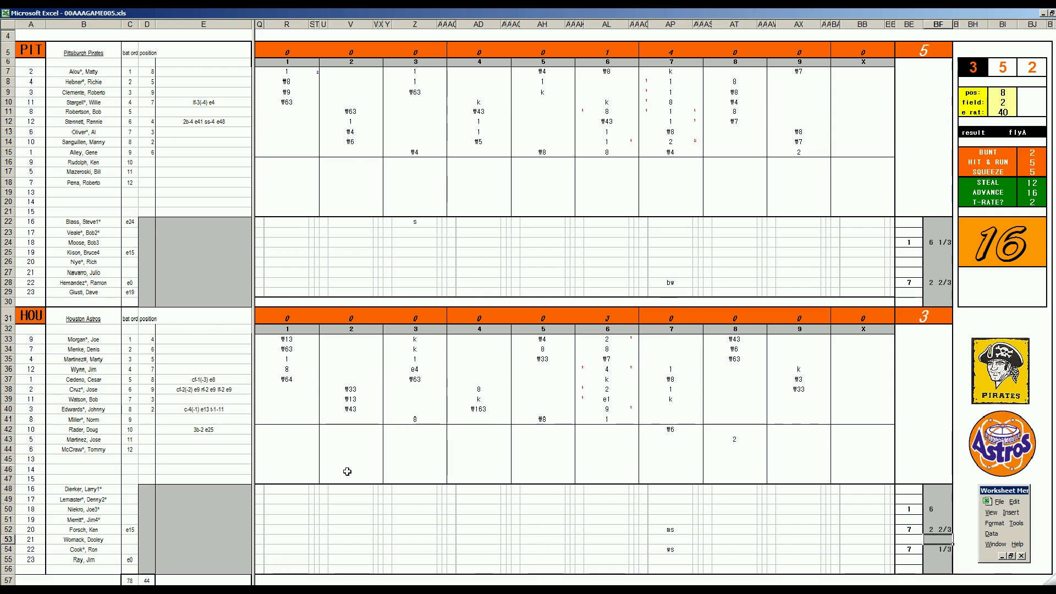
pyautogui.click(203, 518)
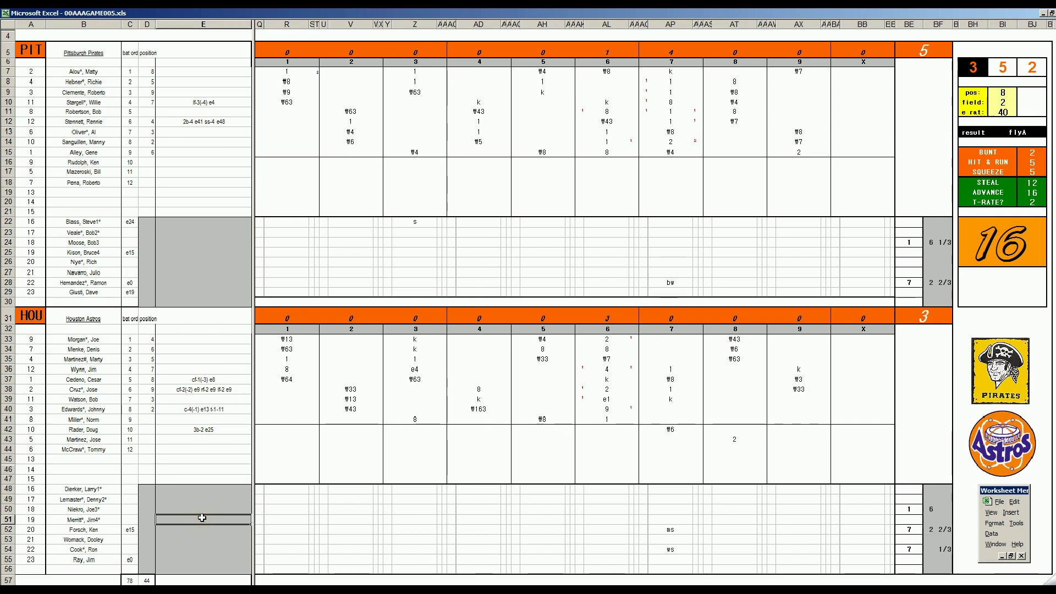
pyautogui.hotkey('ctrl', 'r')
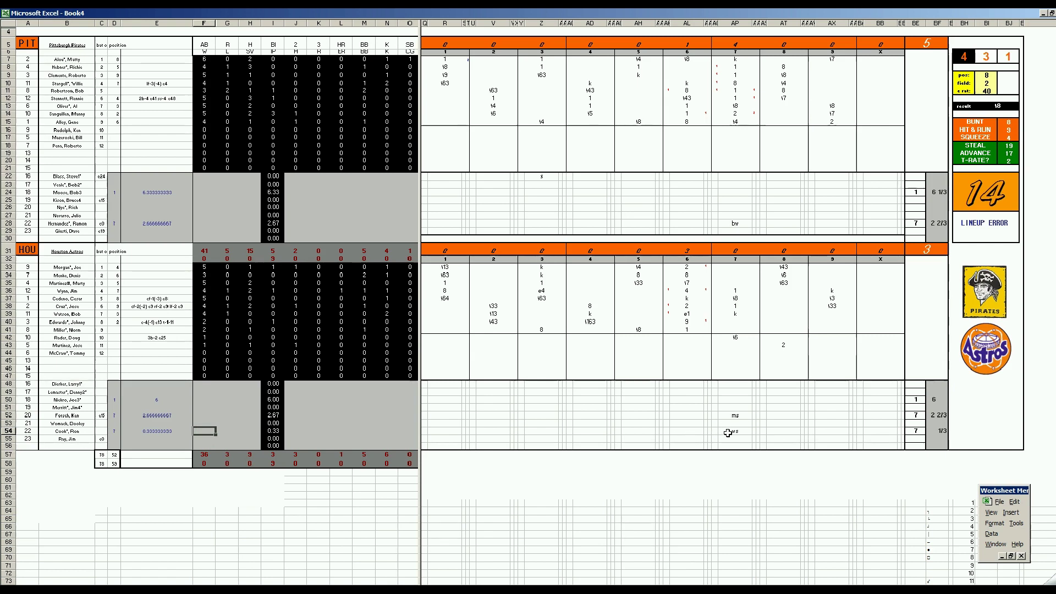
pyautogui.click(742, 432)
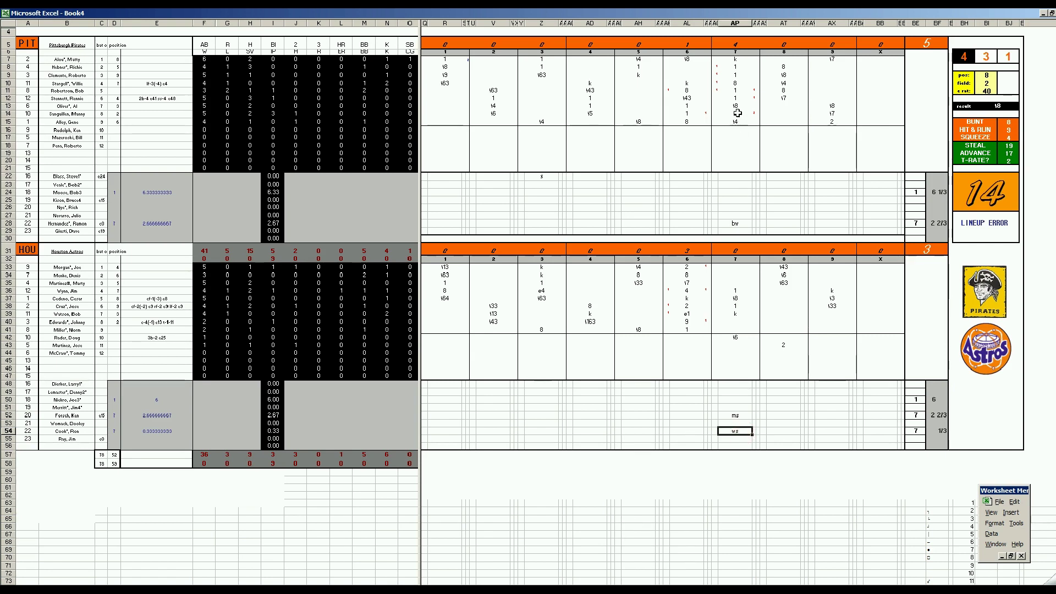
pyautogui.click(736, 84)
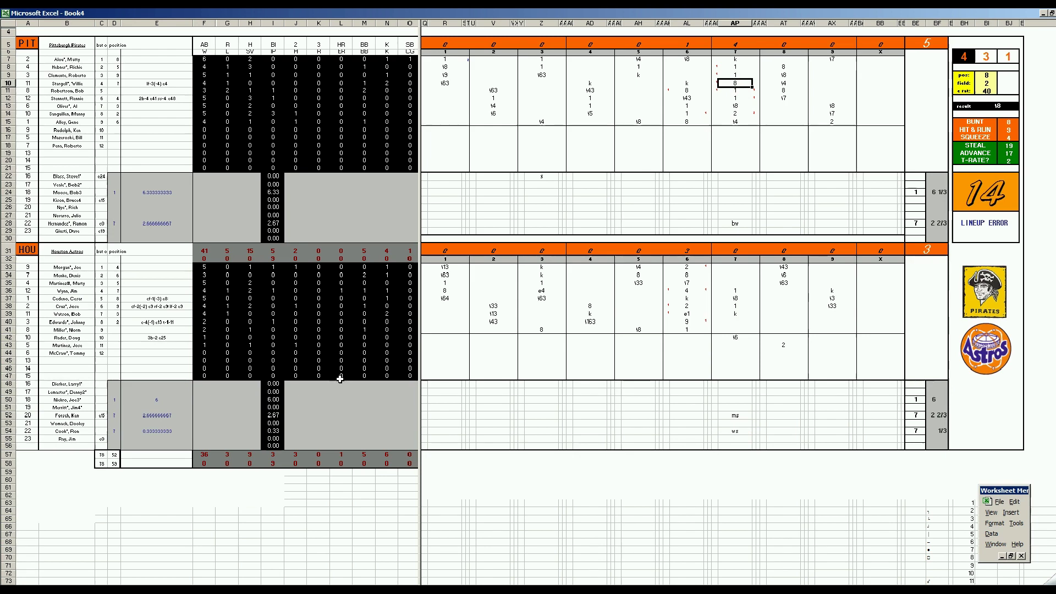
# Fill the last Astros pitcher's row 54 with 1, 2, 2 and 1.
pyautogui.click(297, 431)
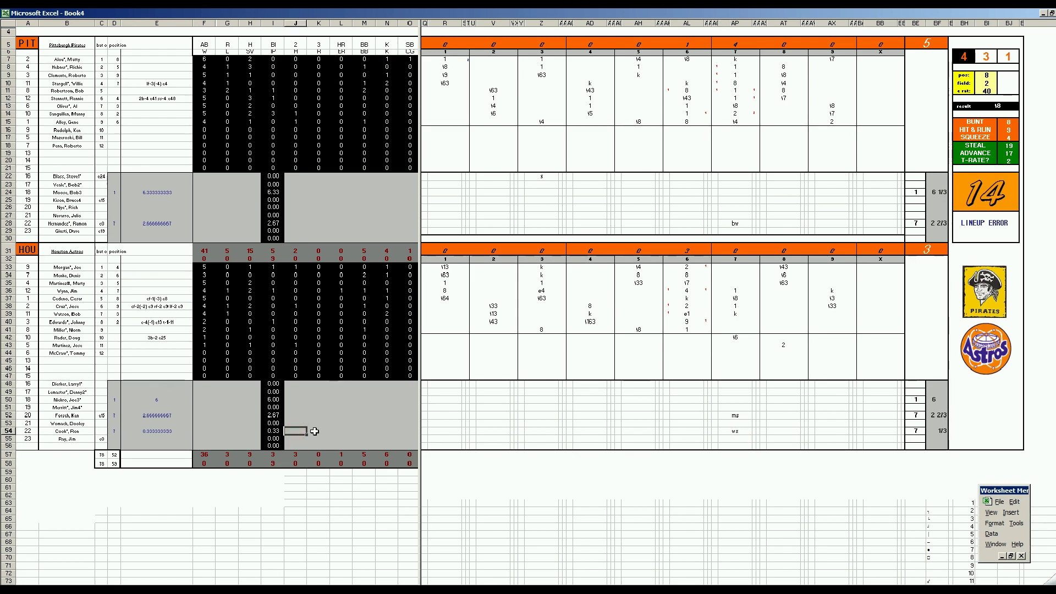
pyautogui.press('Left')
pyautogui.press('Left')
pyautogui.write('1')
pyautogui.press('Tab')
pyautogui.press('Tab')
pyautogui.write('2')
pyautogui.press('Tab')
pyautogui.press('Tab')
pyautogui.write('2')
pyautogui.press('Tab')
pyautogui.write('1')
pyautogui.press('Tab')
pyautogui.press('Left')
pyautogui.press('Left')
pyautogui.press('Left')
pyautogui.press('Left')
pyautogui.press('Up')
pyautogui.press('Up')
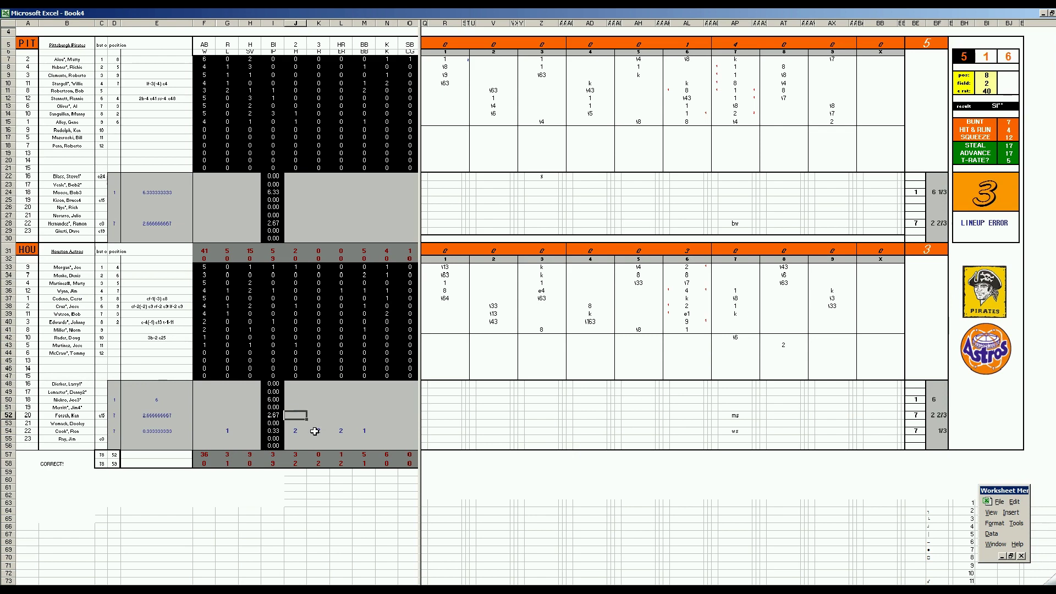
# Enter 2 in a Pirates batter's seventh-inning cell, then fill the Astros reliever's row 52 with 2, 2 and 1 walk.
pyautogui.click(736, 114)
pyautogui.write('2')
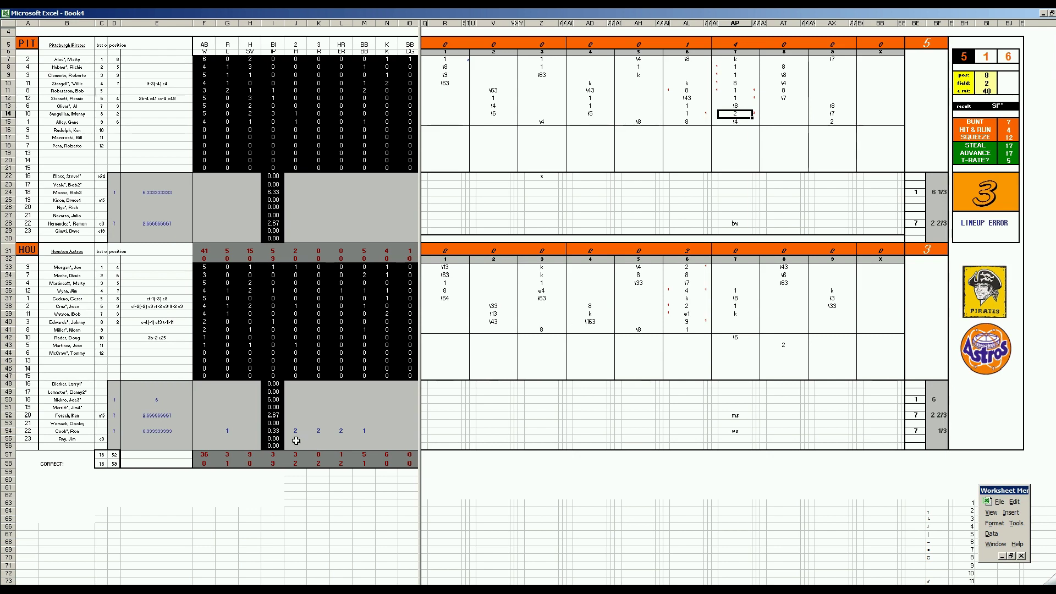
pyautogui.click(295, 417)
pyautogui.write('2')
pyautogui.press('Tab')
pyautogui.press('Tab')
pyautogui.press('Tab')
pyautogui.write('2')
pyautogui.press('Tab')
pyautogui.write('1')
pyautogui.press('Return')
pyautogui.press('Left')
pyautogui.press('Up')
pyautogui.press('Up')
pyautogui.press('Up')
# Fill the Astros starter's row 50 with 11 hits and 3 runs, then 3, 2 and 3.
pyautogui.press('Right')
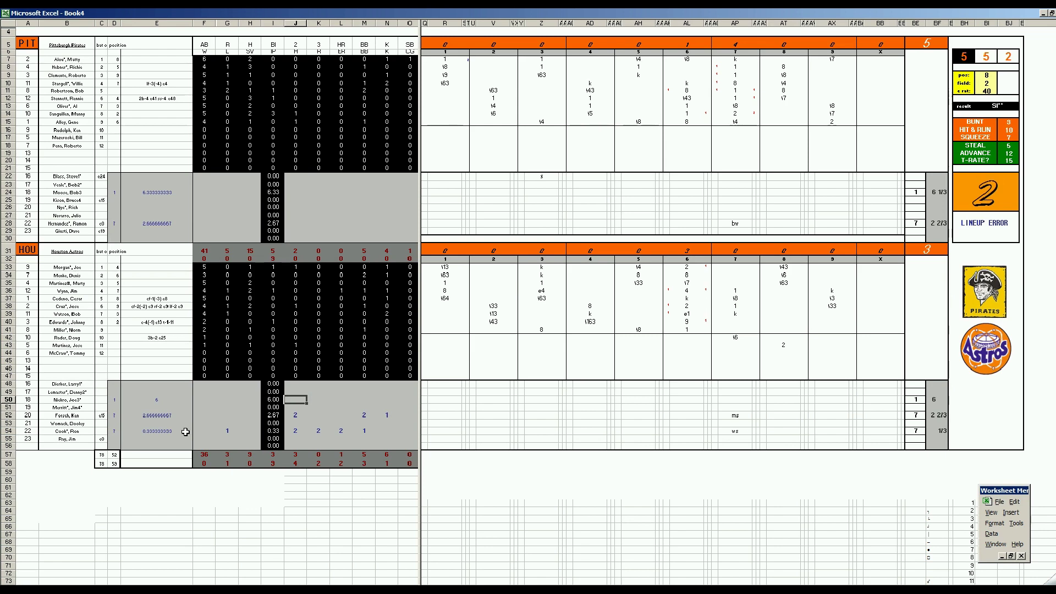
pyautogui.write('11')
pyautogui.press('Right')
pyautogui.write('3')
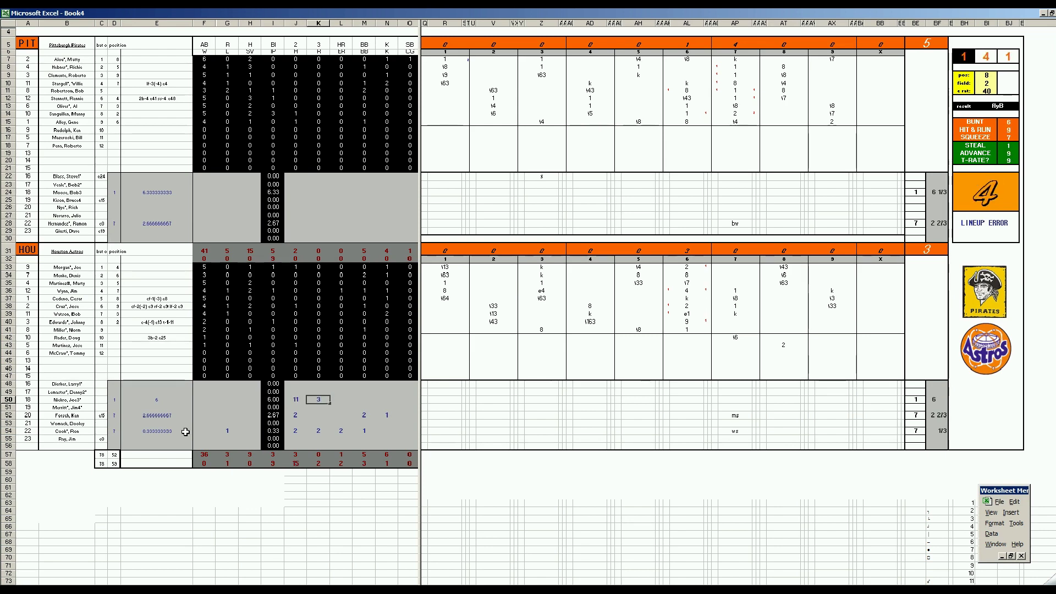
pyautogui.press('Right')
pyautogui.write('3')
pyautogui.press('Right')
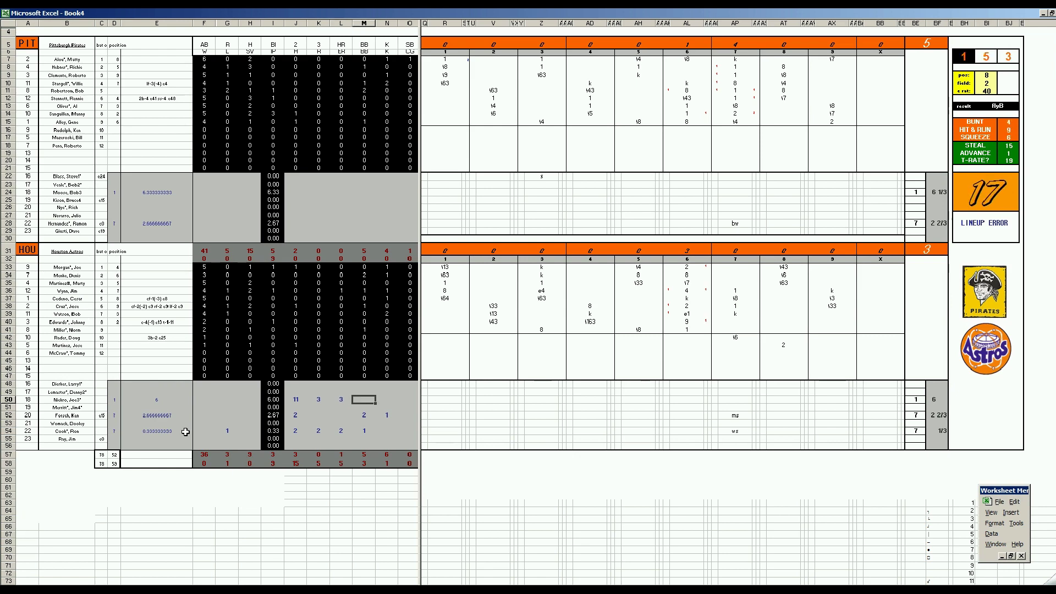
pyautogui.write('2')
# Give the Pirates reliever on row 28 a save, 1 hit allowed and 2 strikeouts.
pyautogui.press('Right')
pyautogui.write('3')
pyautogui.press('Up')
pyautogui.press('Up')
pyautogui.press('Up')
pyautogui.press('Up')
pyautogui.press('Up')
pyautogui.press('Up')
pyautogui.press('Up')
pyautogui.press('Up')
pyautogui.press('Up')
pyautogui.press('Up')
pyautogui.press('Up')
pyautogui.press('Up')
pyautogui.press('Up')
pyautogui.press('Up')
pyautogui.press('Up')
pyautogui.press('Up')
pyautogui.press('Up')
pyautogui.press('Up')
pyautogui.press('Up')
pyautogui.press('Up')
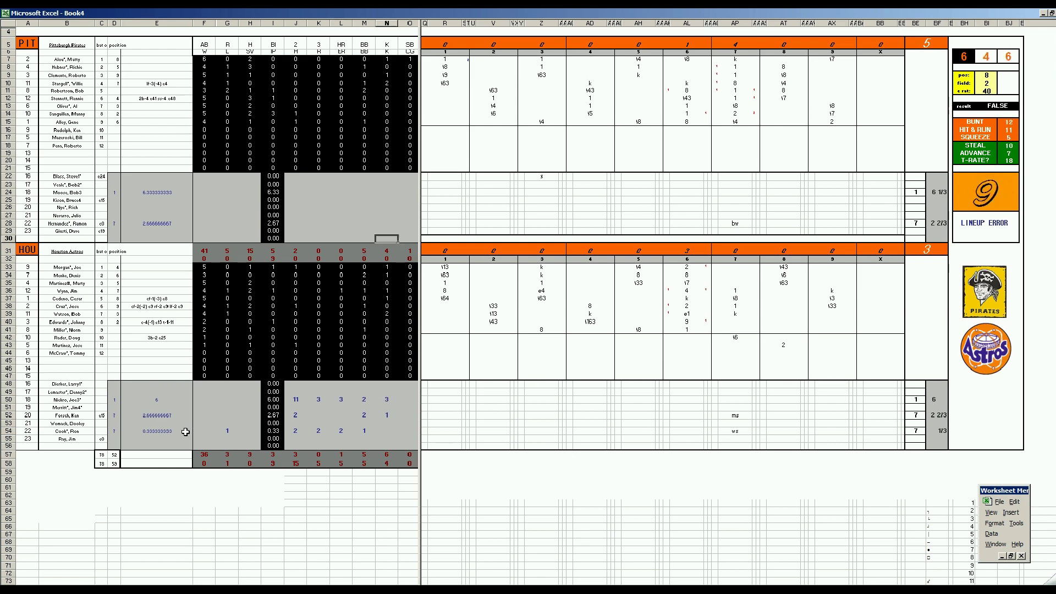
pyautogui.press('Left')
pyautogui.press('Left')
pyautogui.press('Left')
pyautogui.press('Left')
pyautogui.press('Left')
pyautogui.press('Left')
pyautogui.write('1')
pyautogui.press('Right')
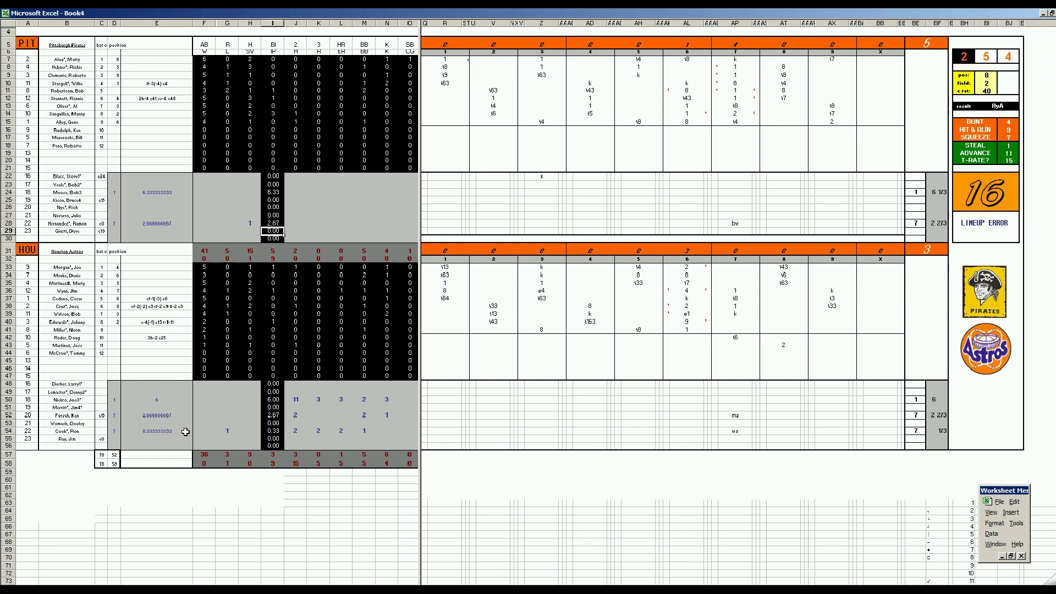
pyautogui.press('Right')
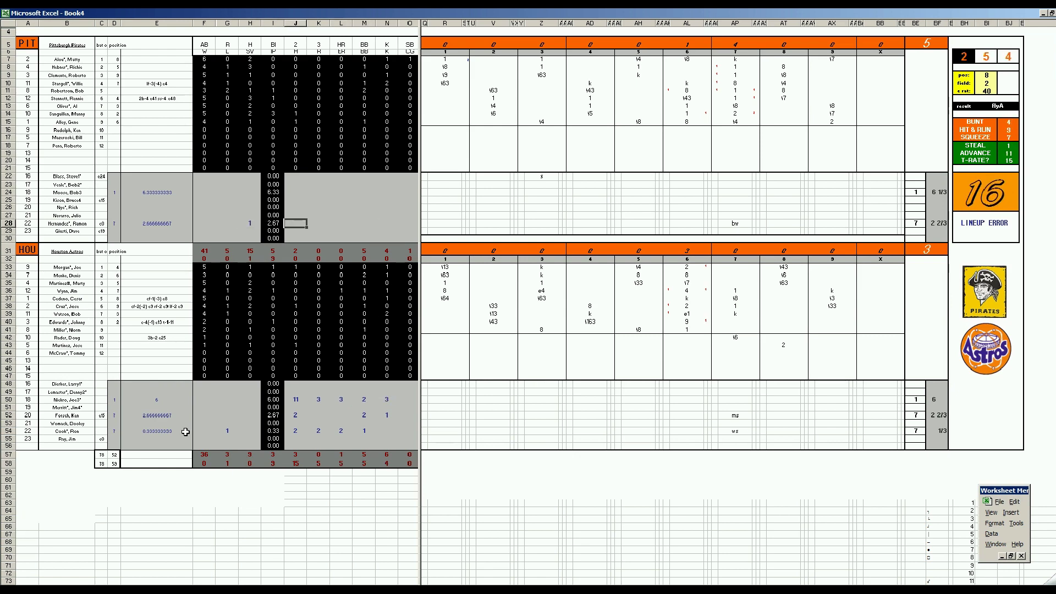
pyautogui.click(737, 314)
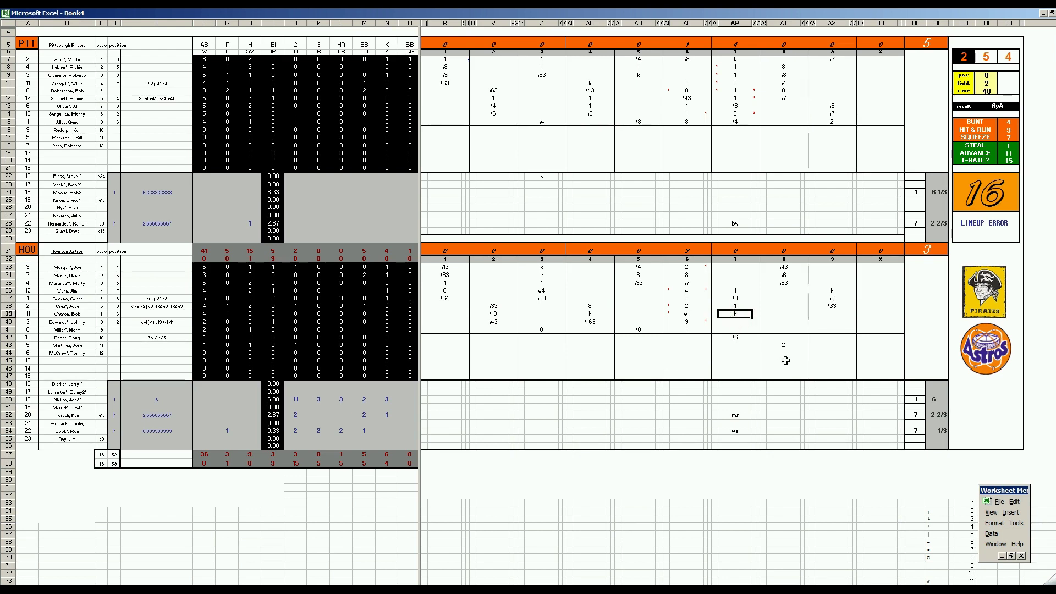
pyautogui.click(287, 222)
pyautogui.write('1')
pyautogui.press('Right')
pyautogui.press('Right')
pyautogui.press('Right')
pyautogui.press('Right')
pyautogui.write('2')
pyautogui.press('Left')
pyautogui.press('Left')
pyautogui.press('Left')
pyautogui.press('Left')
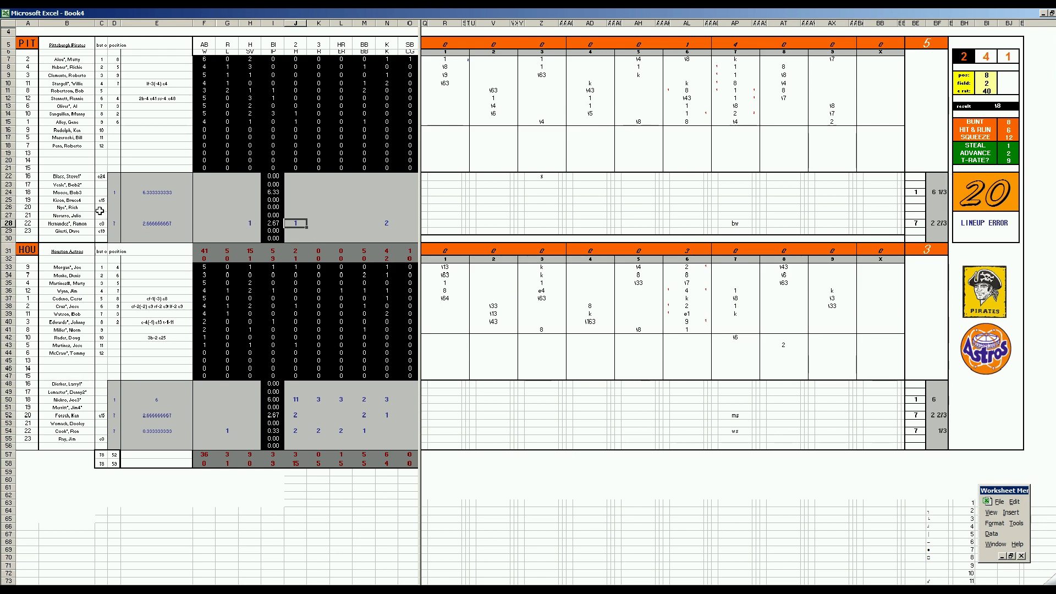
# Put 1 in F24 and 8, 3, 1, 5, 4 across J24:N24 for the Pirates starter.
pyautogui.click(200, 195)
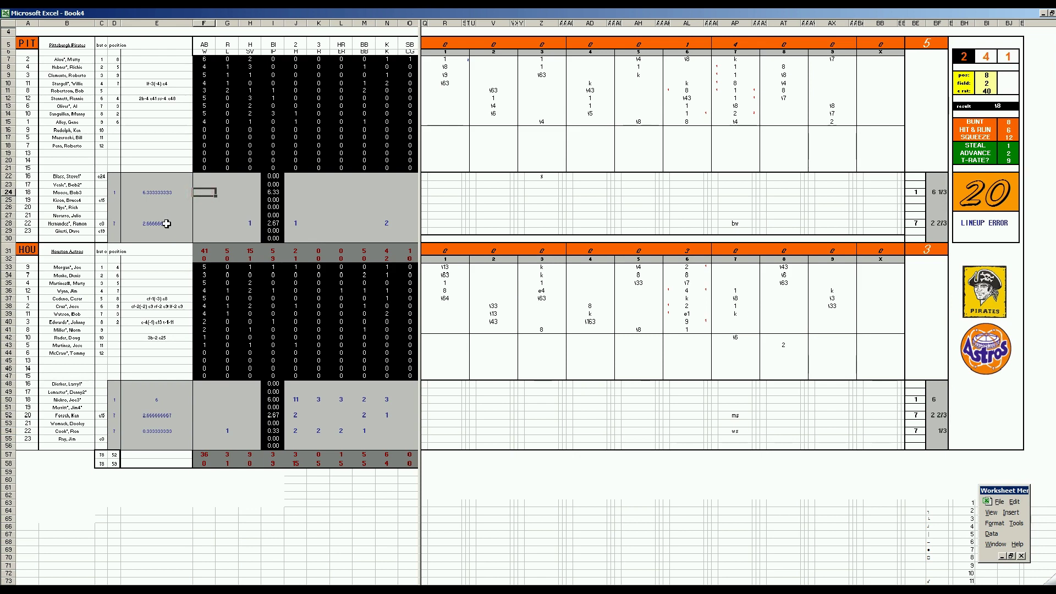
pyautogui.write('1')
pyautogui.press('Tab')
pyautogui.press('Tab')
pyautogui.press('Tab')
pyautogui.press('Tab')
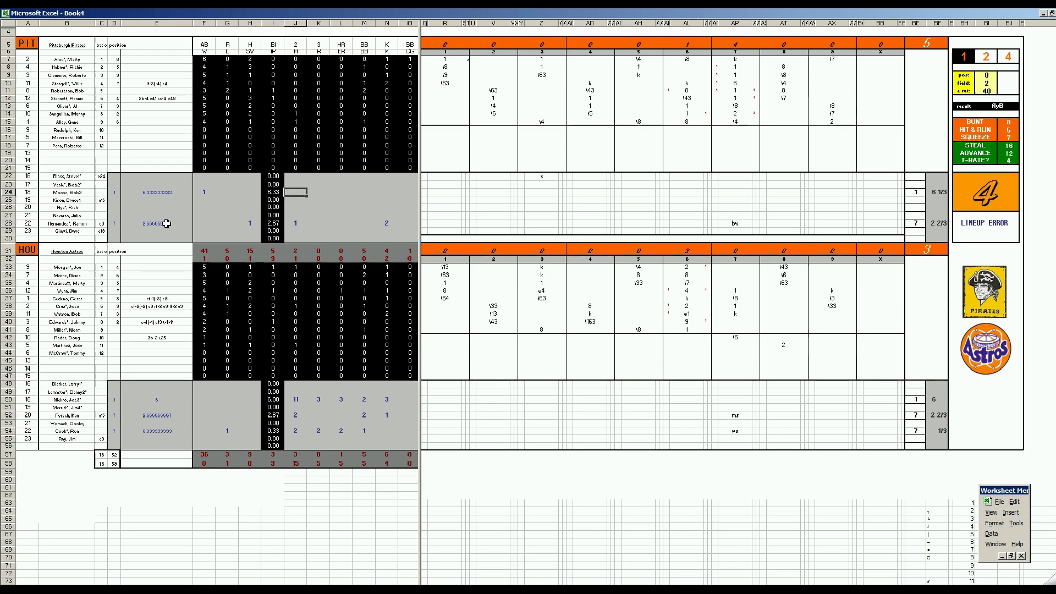
pyautogui.write('8')
pyautogui.press('Tab')
pyautogui.write('3')
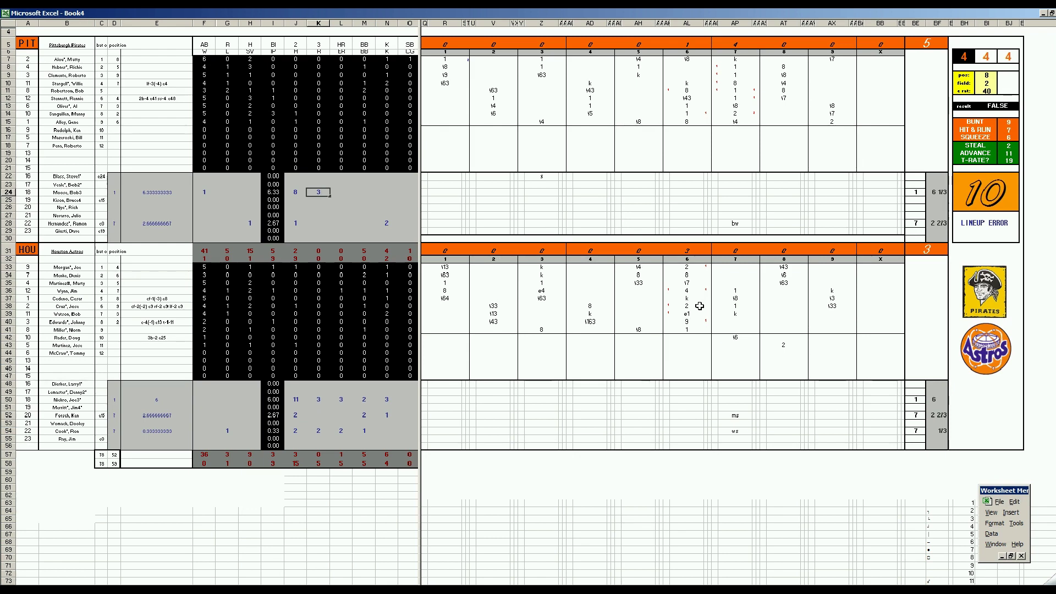
pyautogui.press('Tab')
pyautogui.write('1')
pyautogui.press('Tab')
pyautogui.write('5')
pyautogui.press('Tab')
pyautogui.write('4')
pyautogui.press('Return')
pyautogui.press('Return')
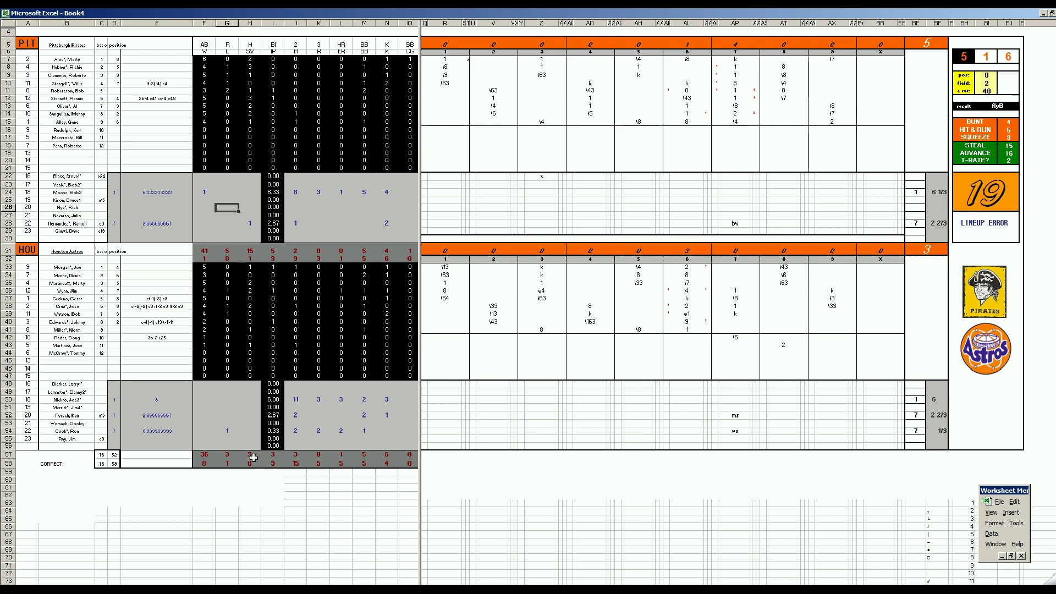
# Save the game scoresheet as 83houpit.xls.
pyautogui.click(234, 409)
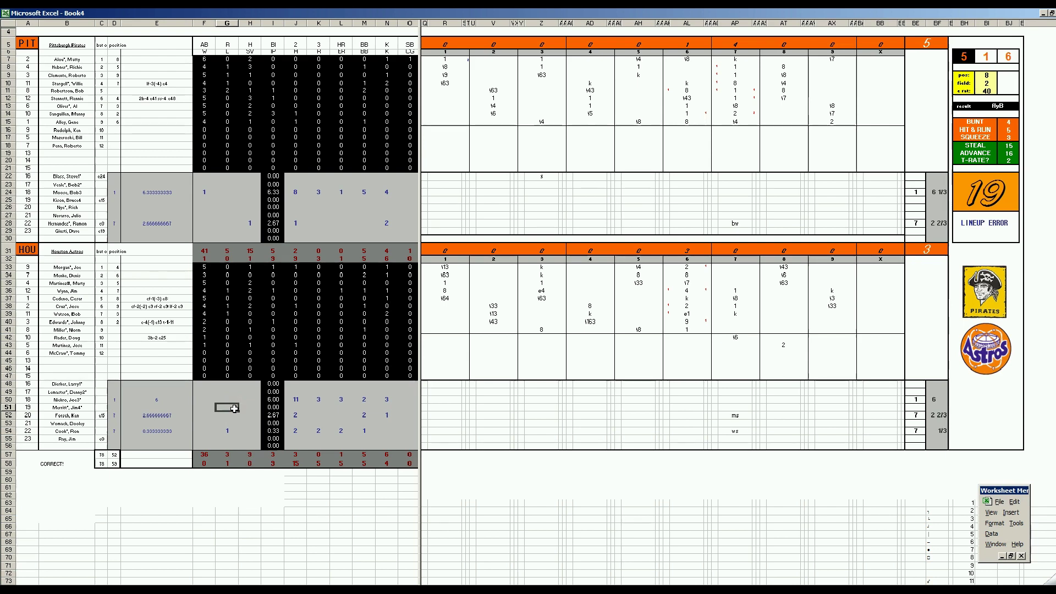
pyautogui.hotkey('ctrl', 's')
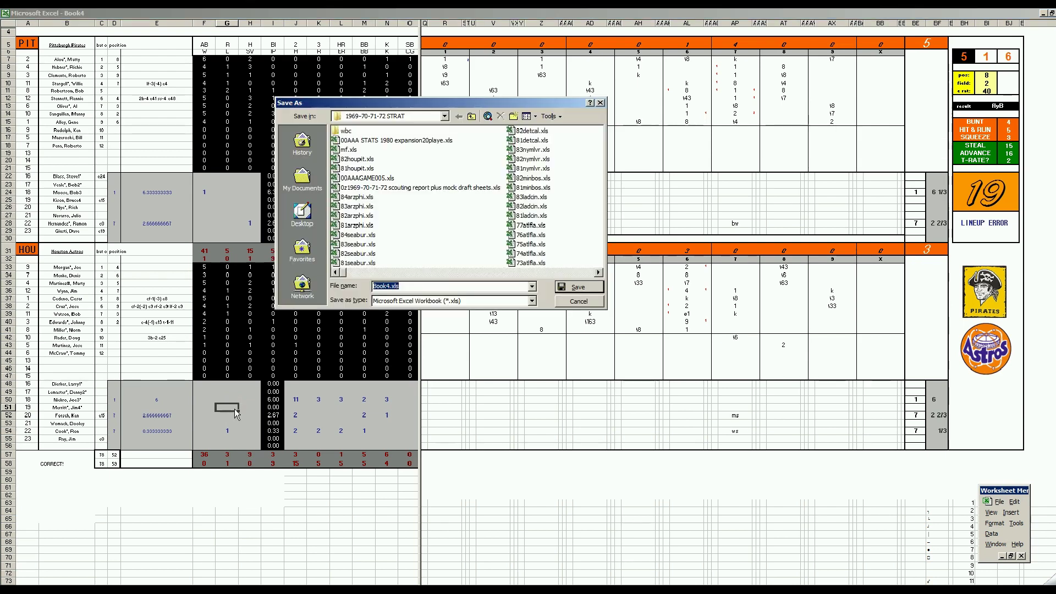
pyautogui.click(369, 160)
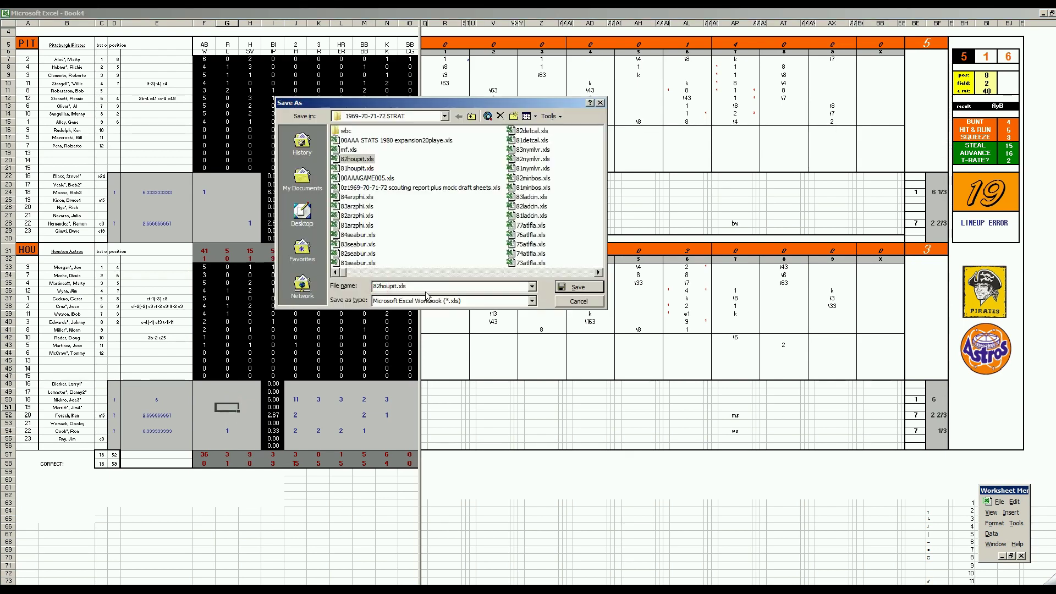
pyautogui.write('83houpit.xls')
pyautogui.press('Return')
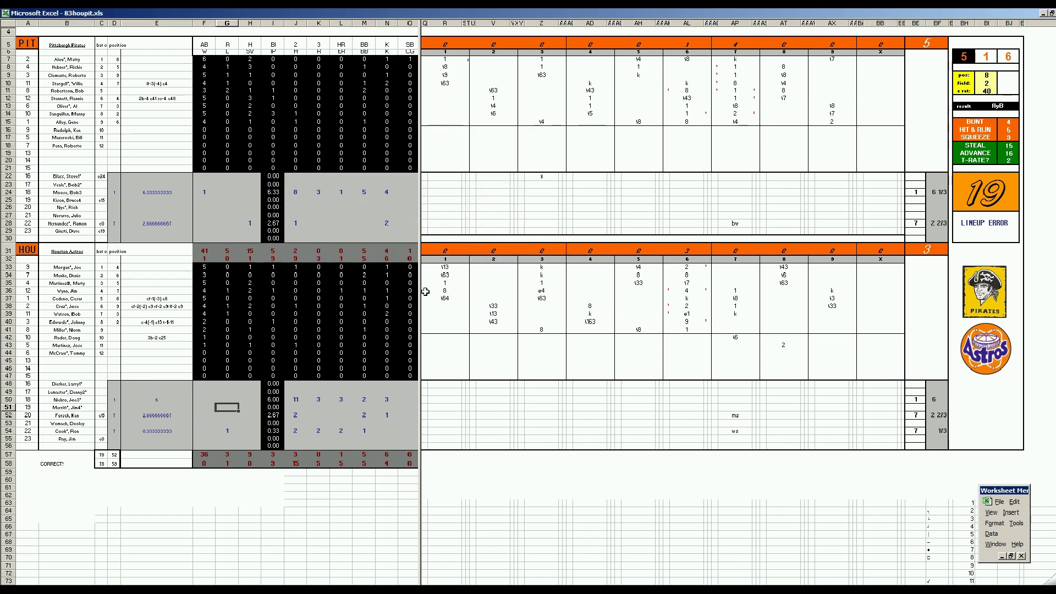
# Save another copy of the scoresheet as mf.xls.
pyautogui.press('F12')
pyautogui.write('mf.xls')
pyautogui.press('Return')
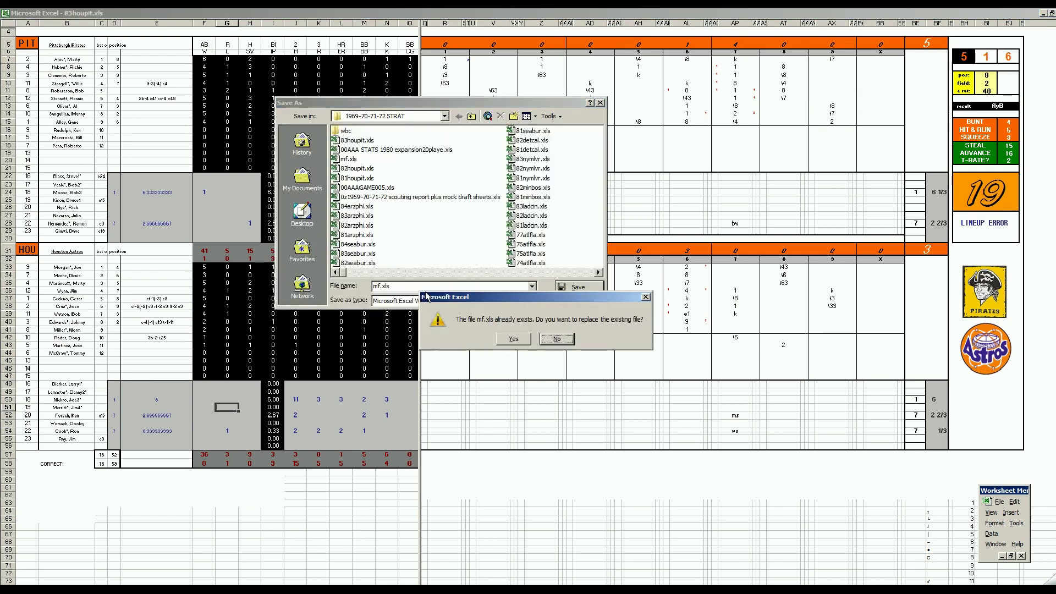
# Replace the existing mf.xls, keep the clipboard, and close the scoresheet to return to season stats.
pyautogui.press('y')
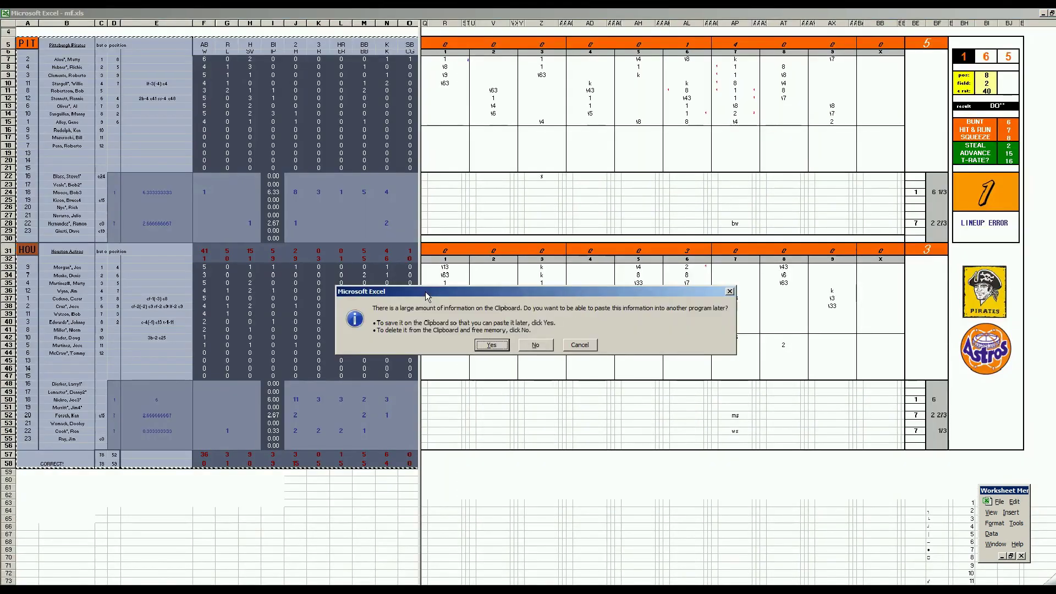
pyautogui.press('y')
pyautogui.hotkey('ctrl', 'pagedown')
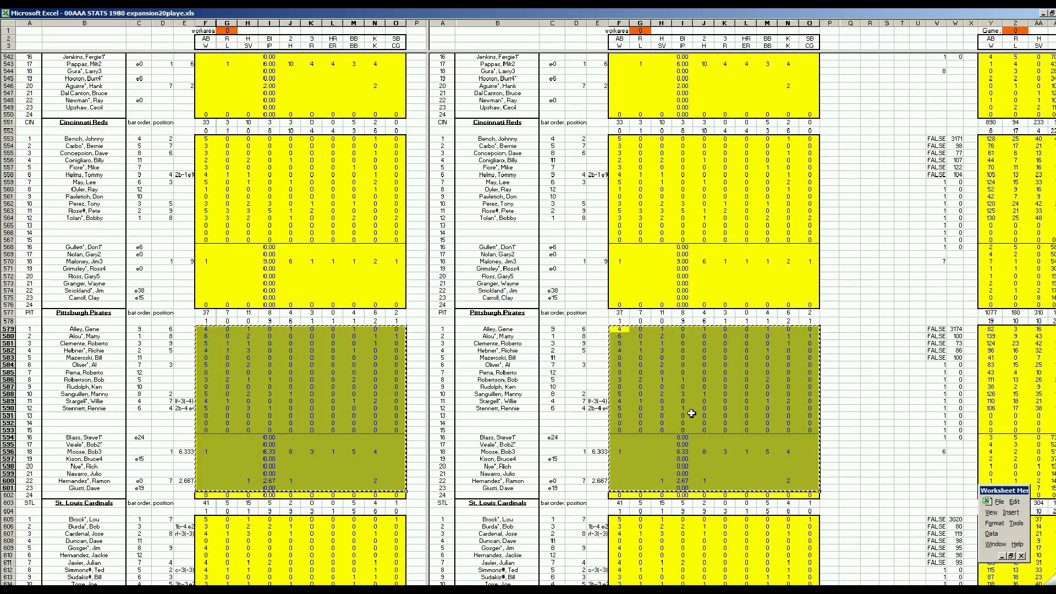
# Paste the Pirates stats into their Game 5 columns at BW579.
pyautogui.hscroll(1, 692, 413)
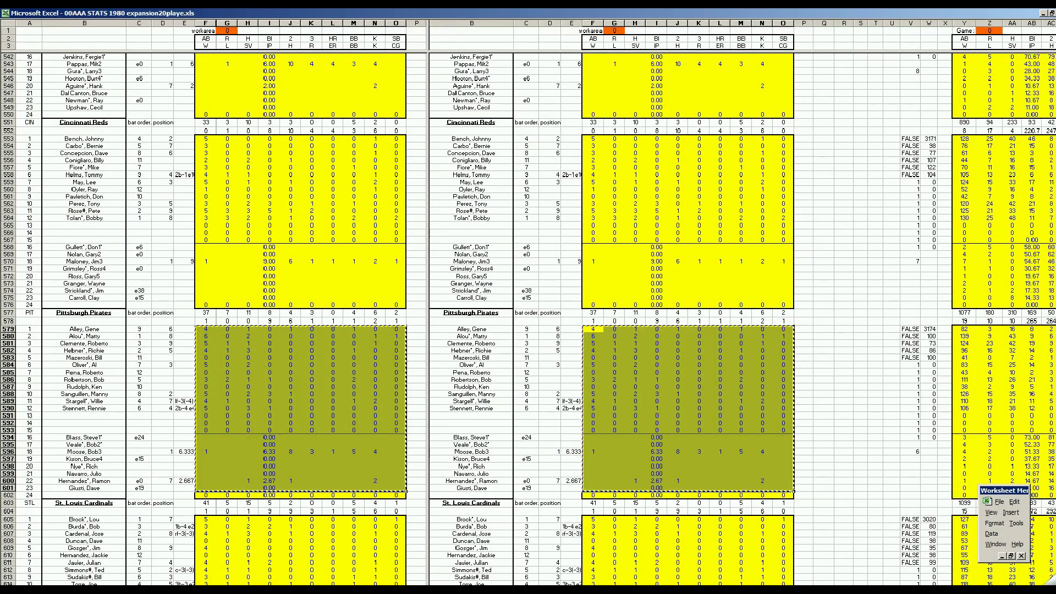
pyautogui.hscroll(10, 742, 319)
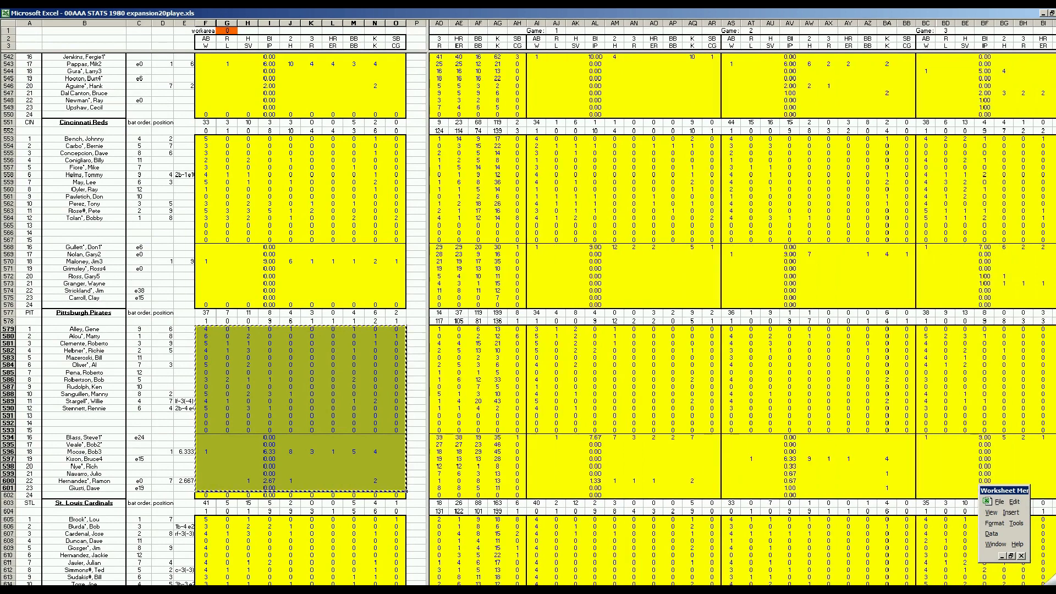
pyautogui.hscroll(11, 743, 319)
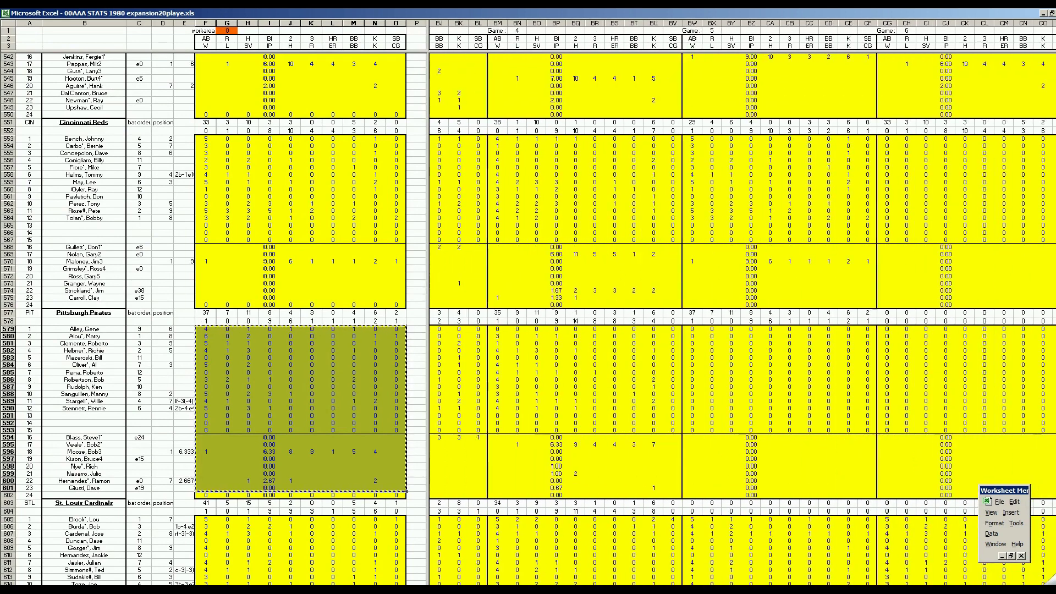
pyautogui.hscroll(2, 632, 445)
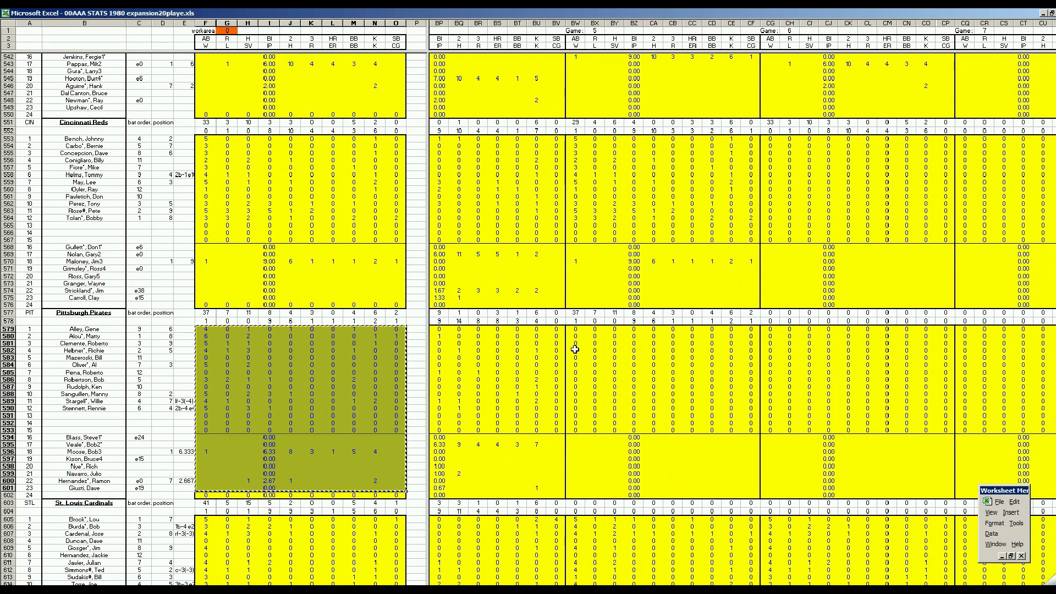
pyautogui.rightClick(577, 331)
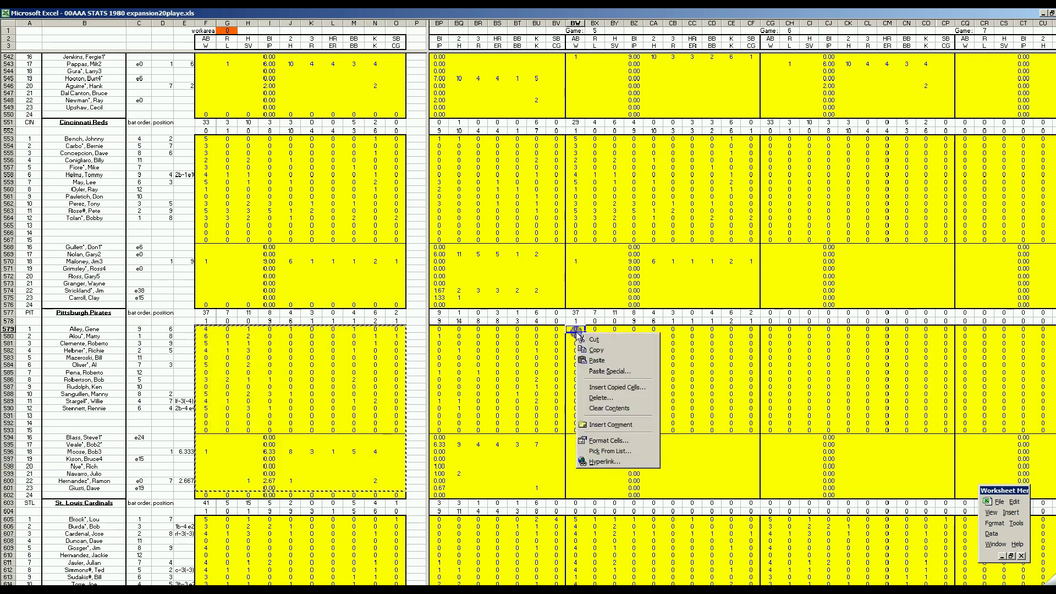
pyautogui.click(597, 360)
pyautogui.click(367, 386)
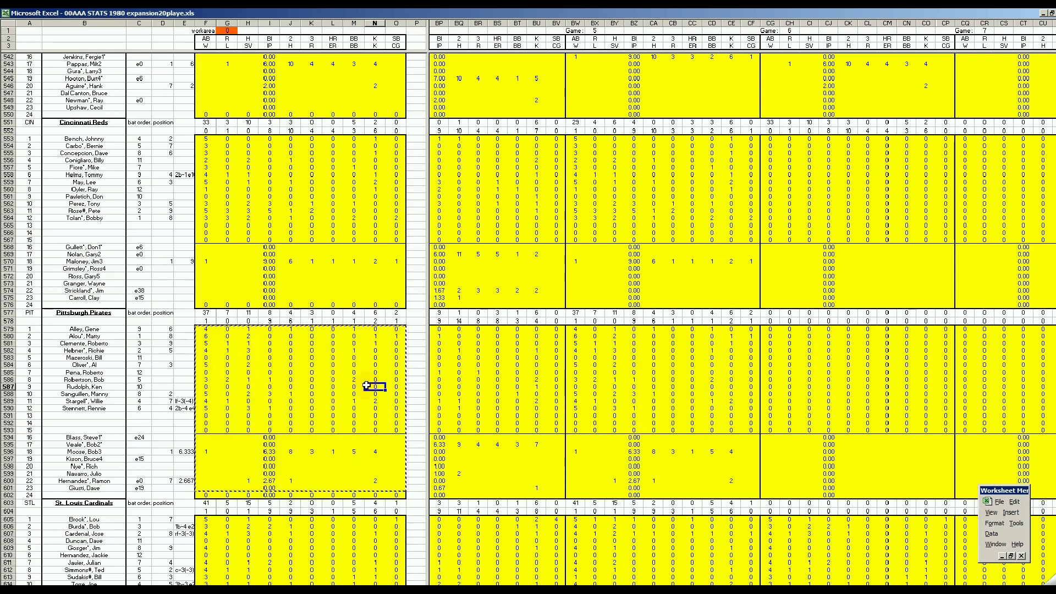
# Copy the Astros block F735:O757 and paste it into their Game 8 columns at DA735.
pyautogui.hotkey('ctrl', 'e')
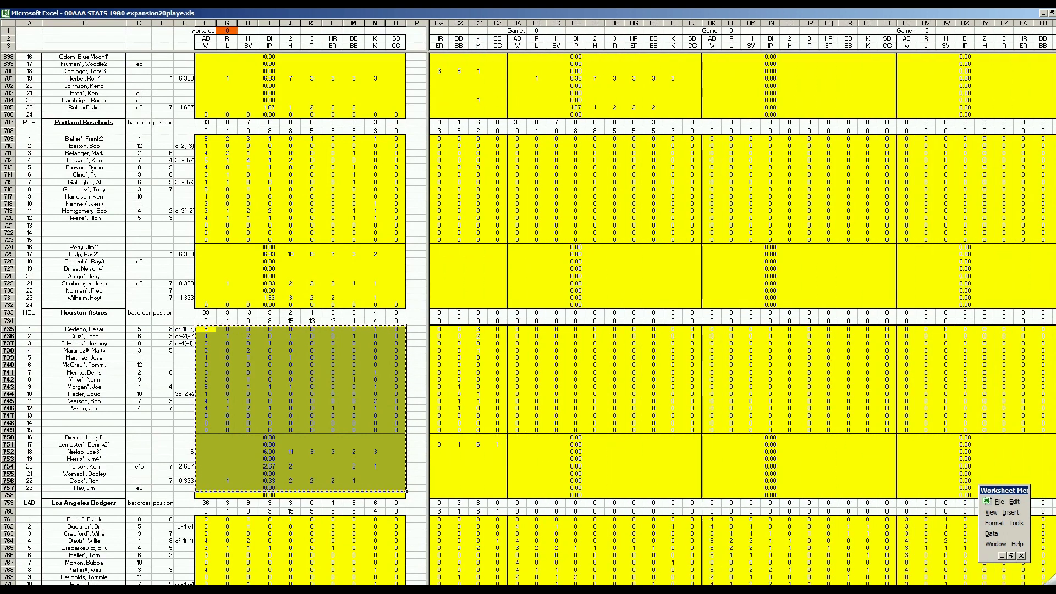
pyautogui.rightClick(518, 331)
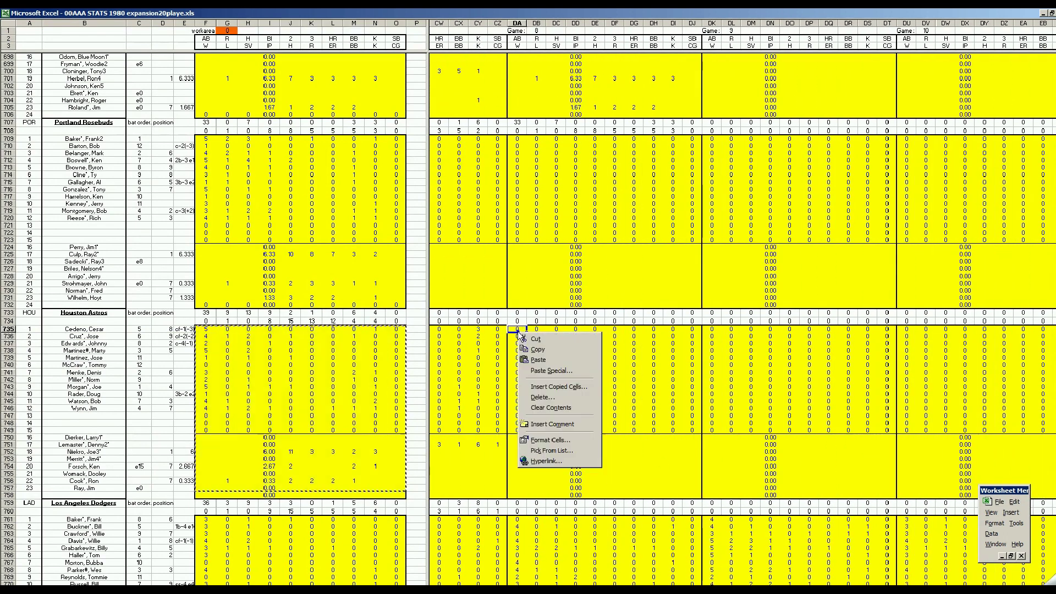
pyautogui.click(538, 359)
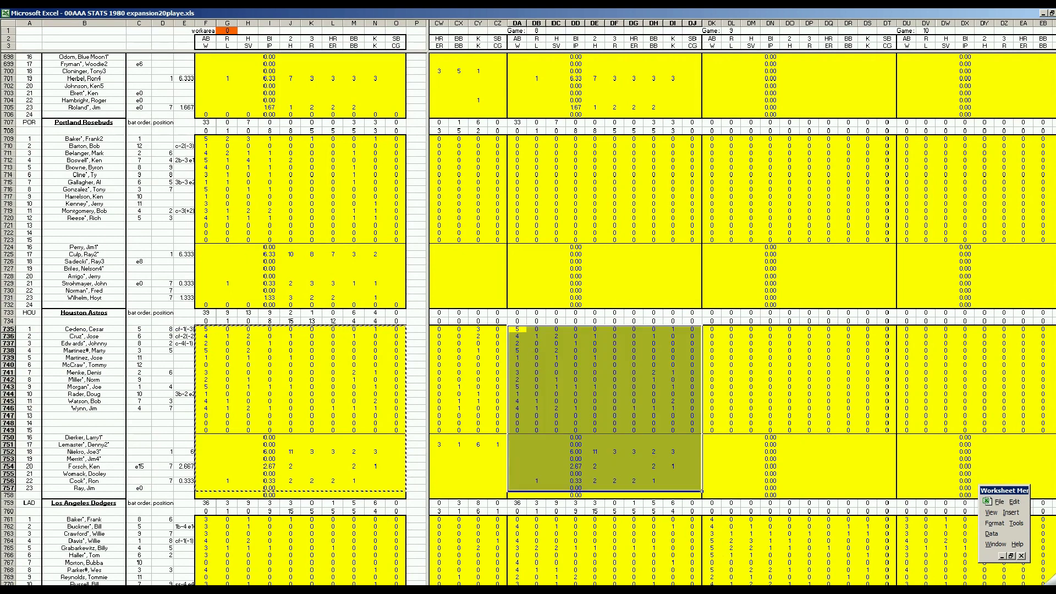
pyautogui.hscroll(20, 543, 500)
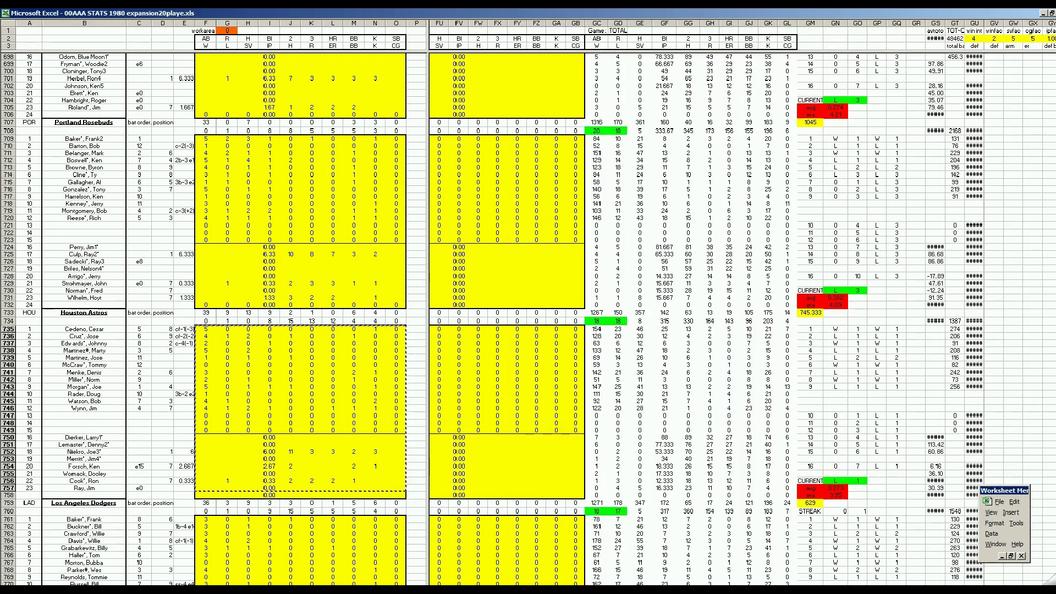
pyautogui.click(544, 497)
# Scroll up from column GA to the Pittsburgh Pirates roster rows in the 1980 stats sheet.
pyautogui.click(555, 480)
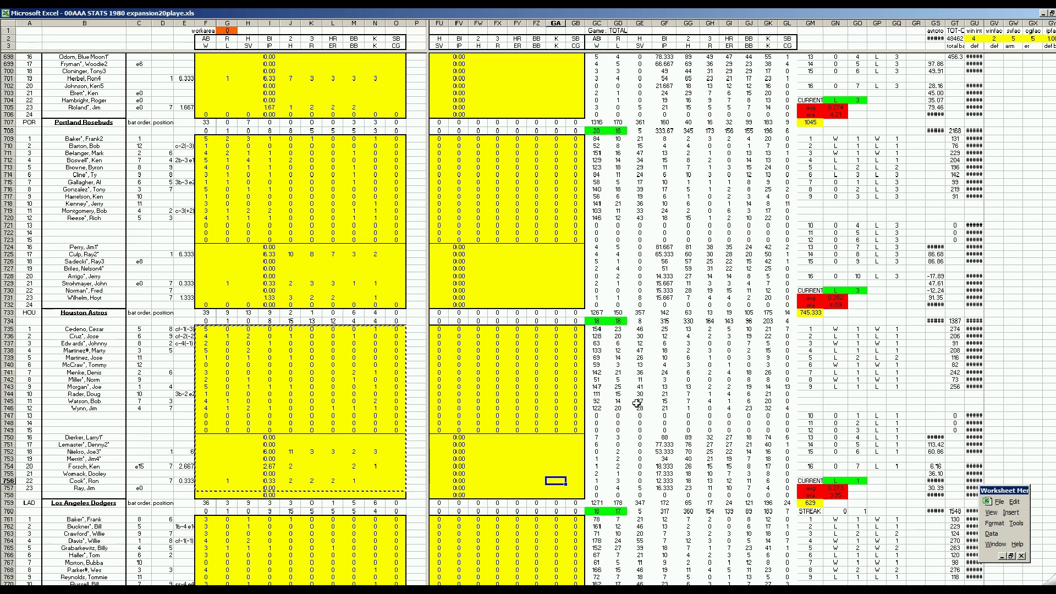
pyautogui.click(551, 379)
pyautogui.scroll(5, 548, 379)
pyautogui.scroll(20, 549, 379)
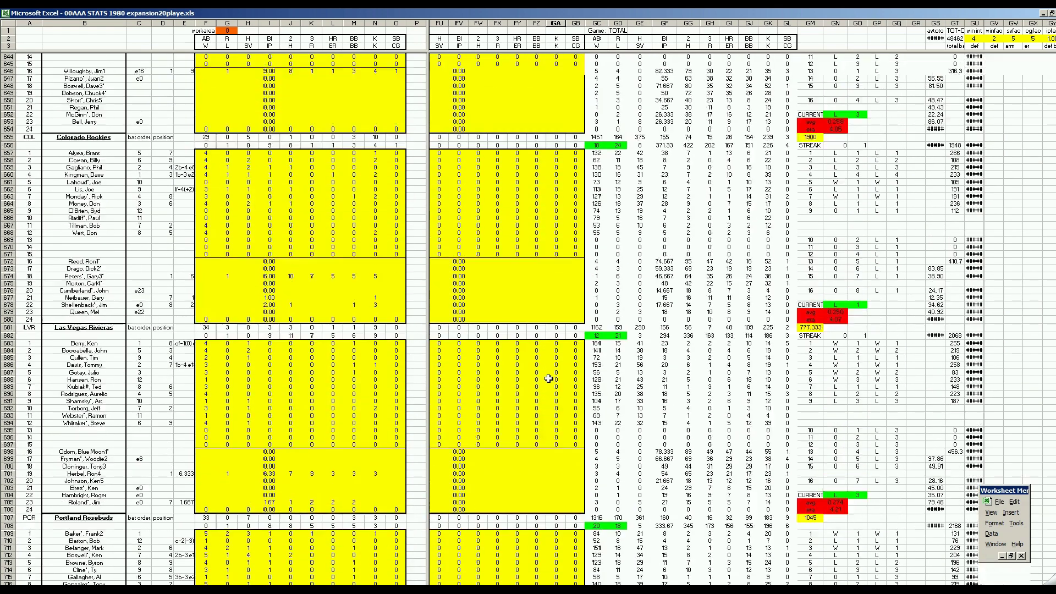
pyautogui.scroll(11, 549, 379)
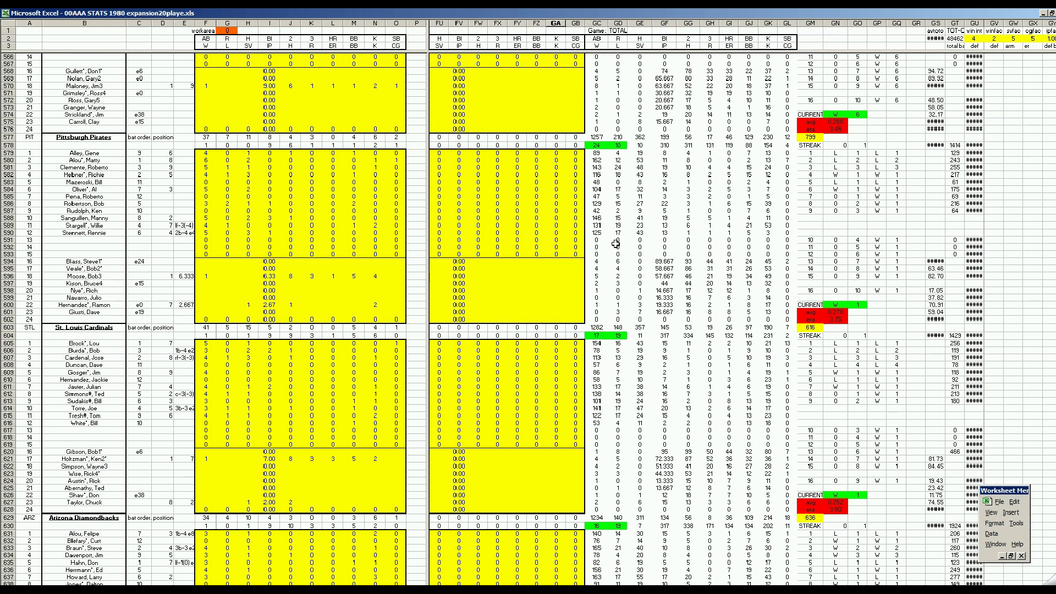
pyautogui.click(555, 290)
pyautogui.write('.176')
pyautogui.press('Return')
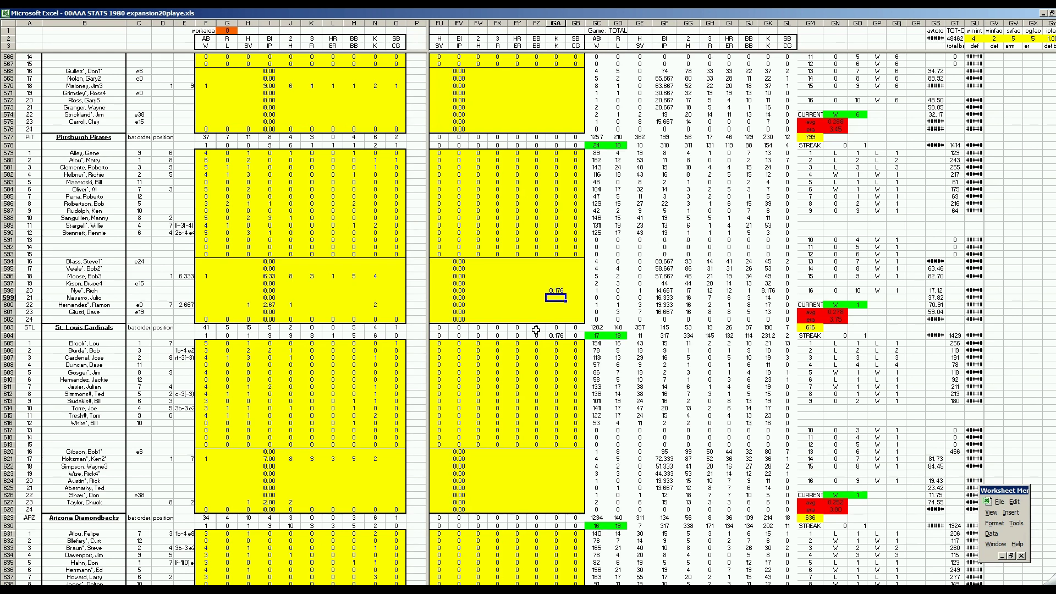
pyautogui.press('Up')
pyautogui.press('Delete')
pyautogui.write('+5')
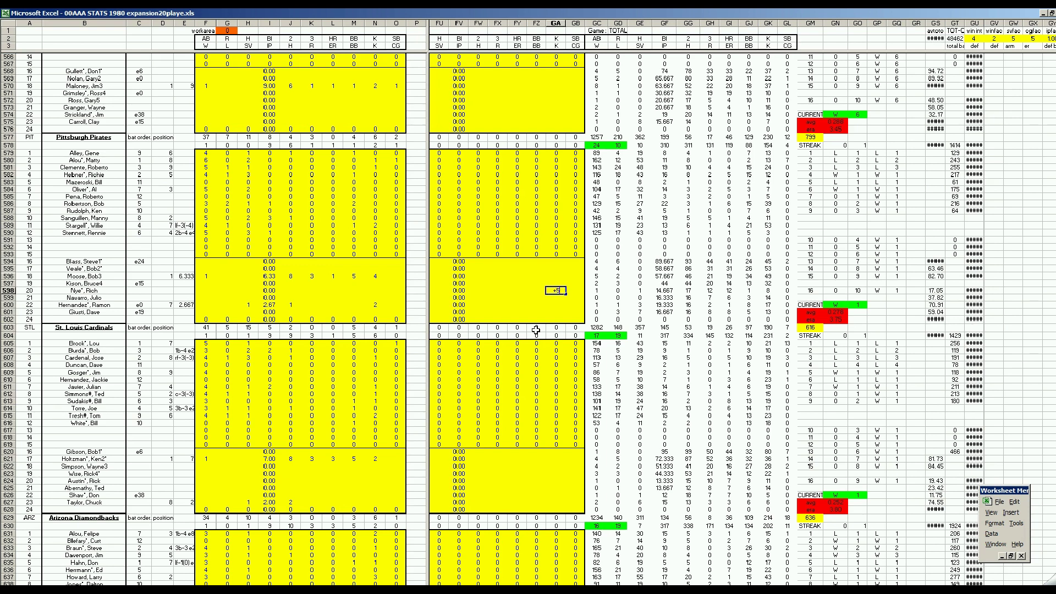
pyautogui.write('3/162')
pyautogui.press('Return')
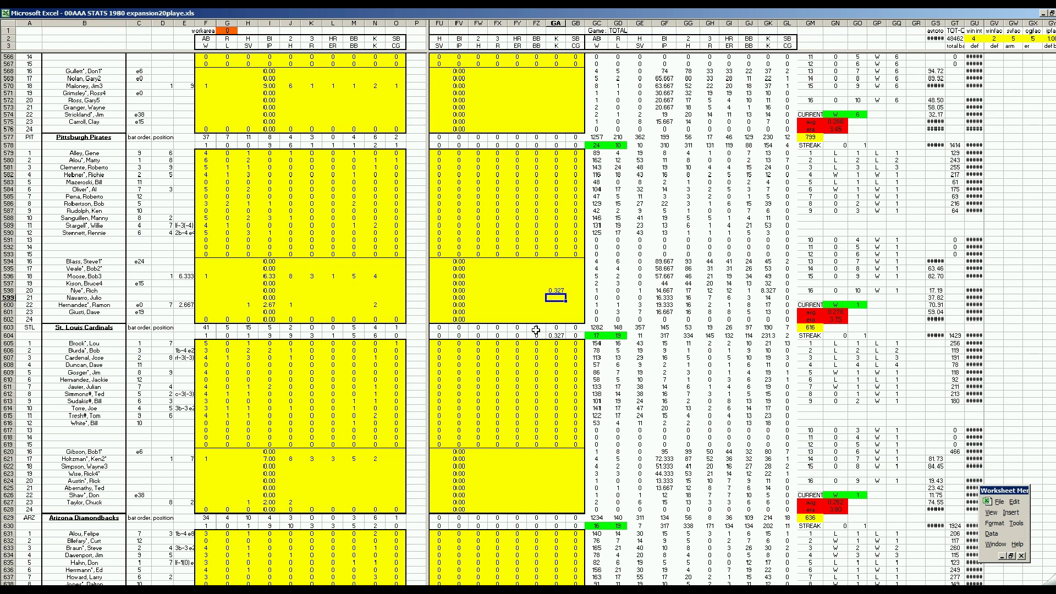
pyautogui.press('Up')
pyautogui.press('Delete')
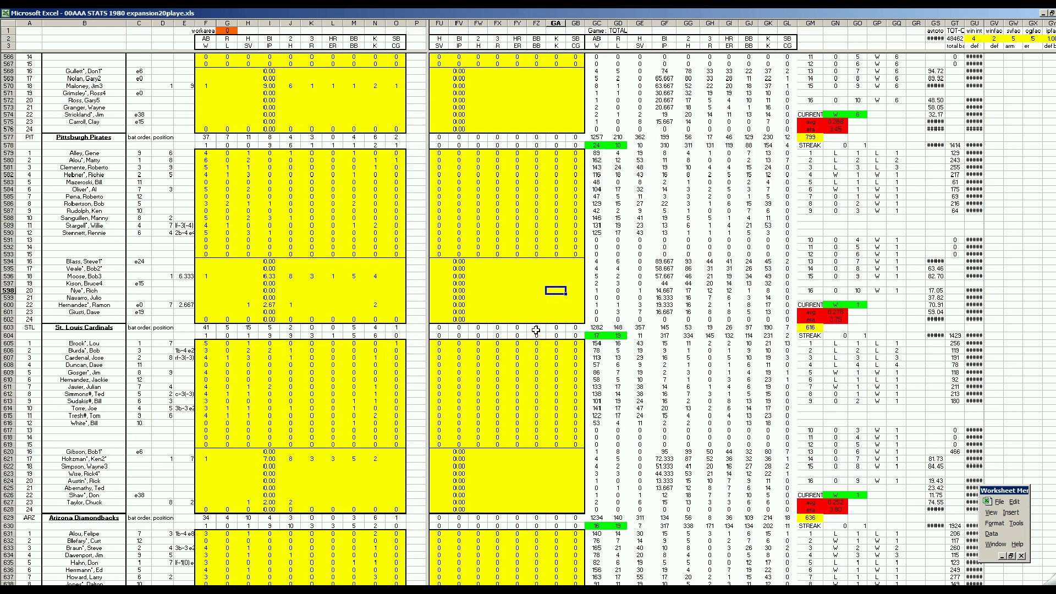
pyautogui.press('Up')
pyautogui.write('+48/143')
pyautogui.press('Return')
pyautogui.press('Up')
pyautogui.press('Delete')
pyautogui.click(559, 373)
pyautogui.press('pagedown')
pyautogui.press('pagedown')
pyautogui.press('pagedown')
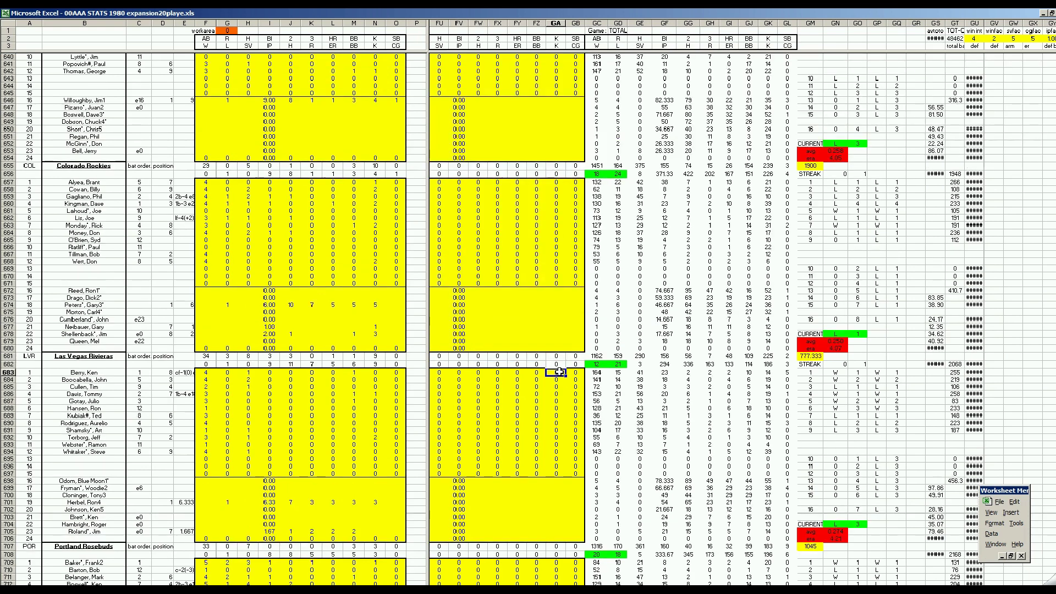